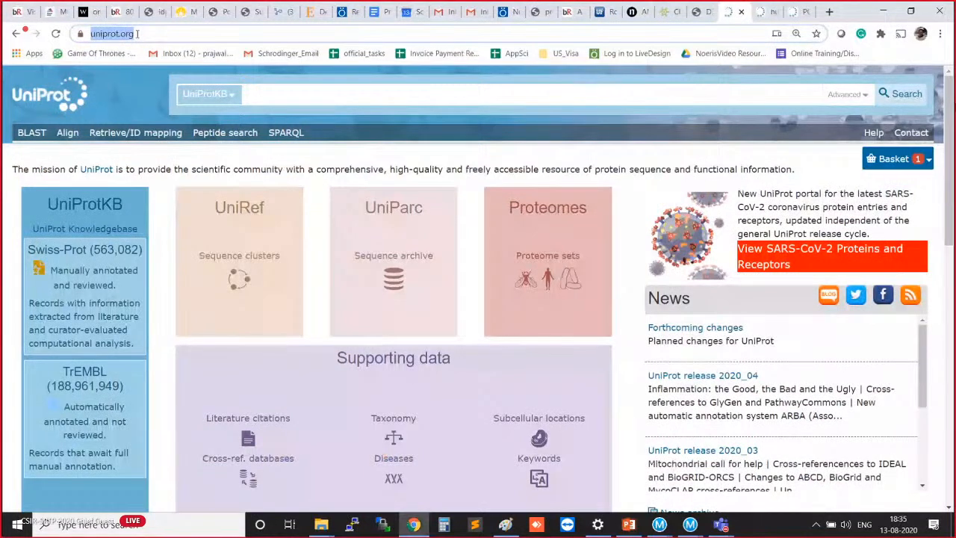
Enter "Human Phospho glycerate kinase 2" as the UniProtKB query and bring up the prepared results page for that protein.
left_click(138, 33)
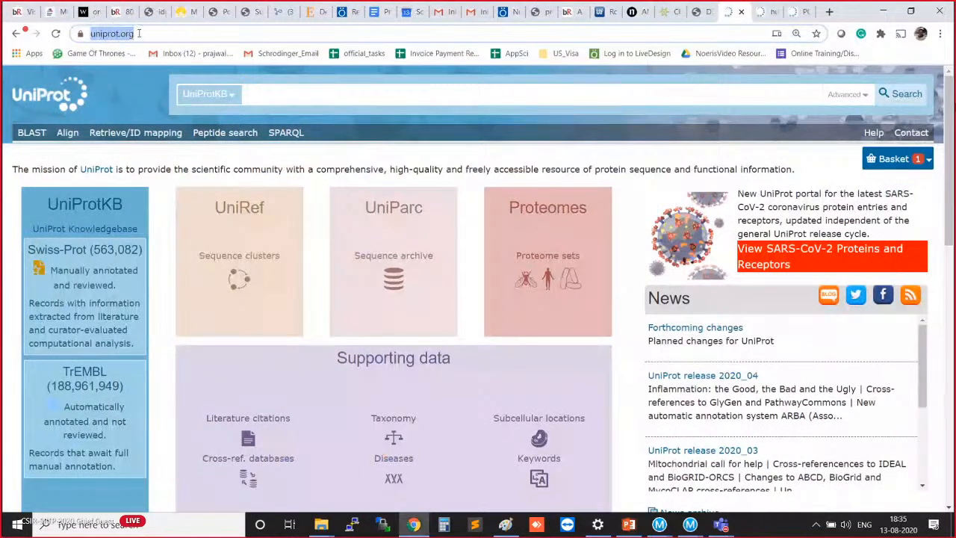
left_click(265, 96)
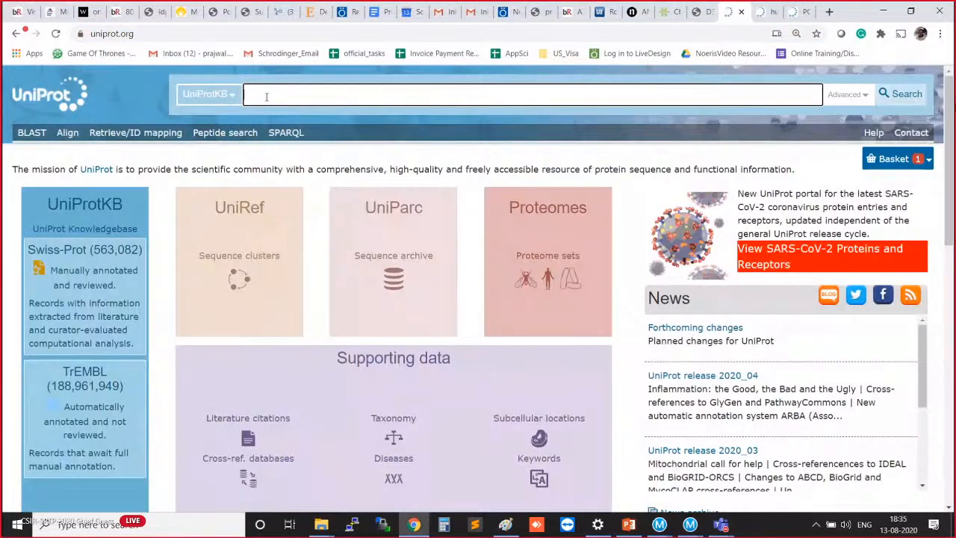
type("Human Pho")
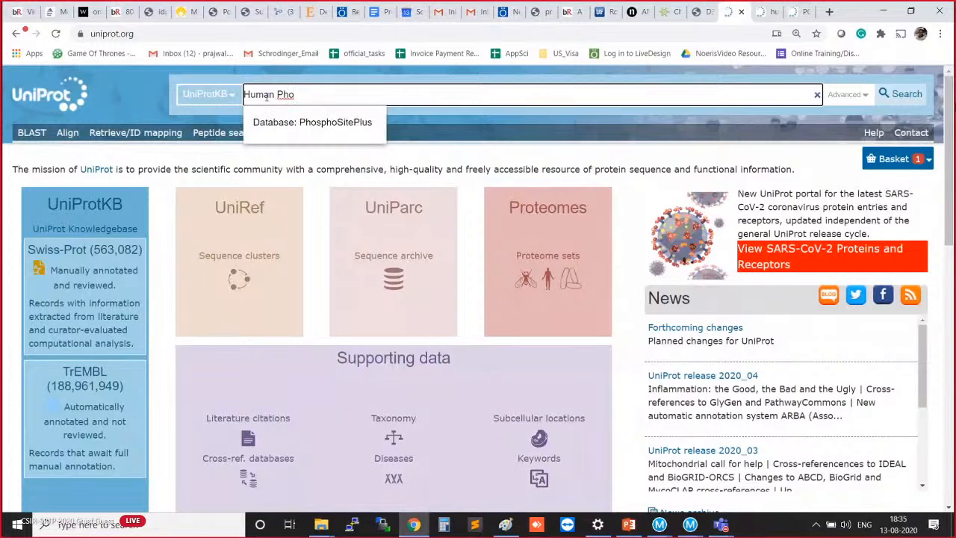
type("spho glycerate kinase 2")
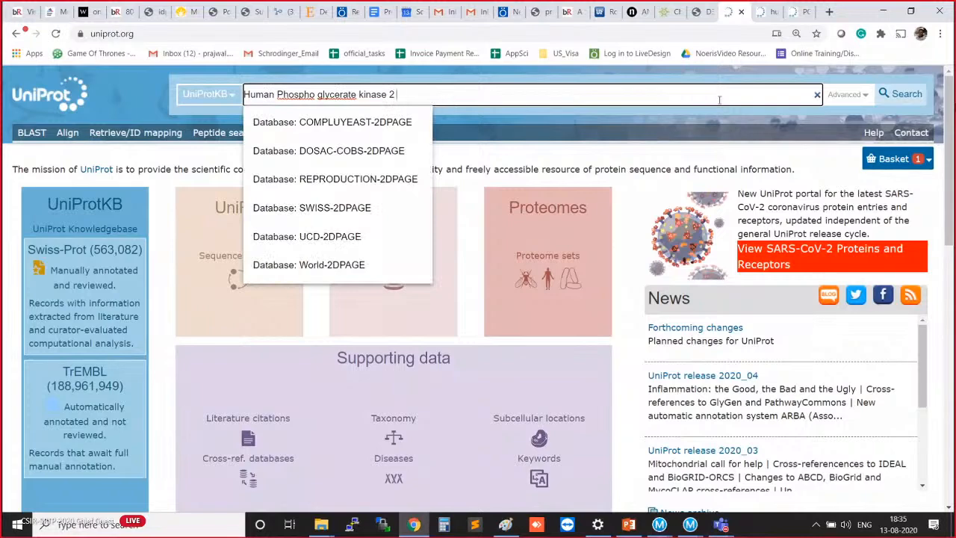
left_click(763, 7)
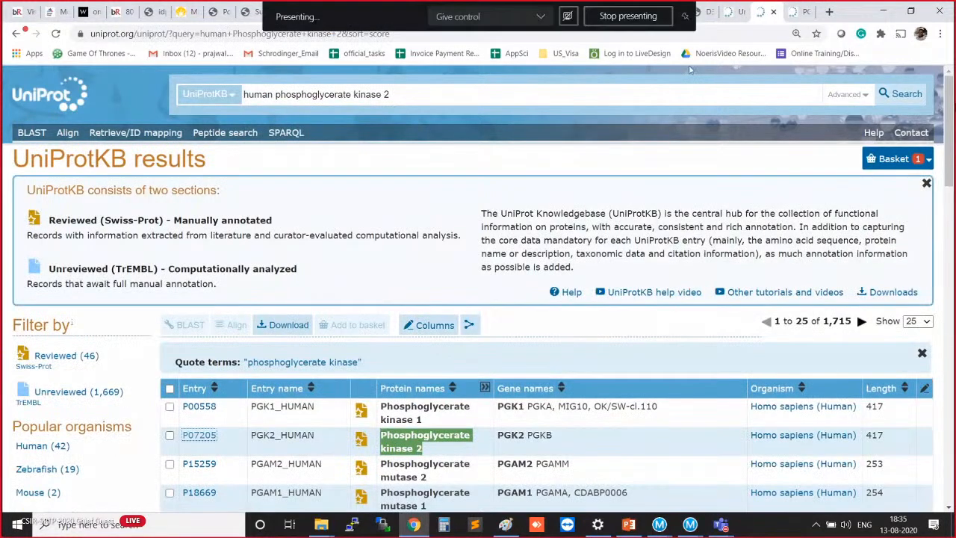
Examine the human phosphoglycerate kinase 2 row in the UniProtKB results, checking its protein name, organism and length.
scroll(424, 202, "down", 3)
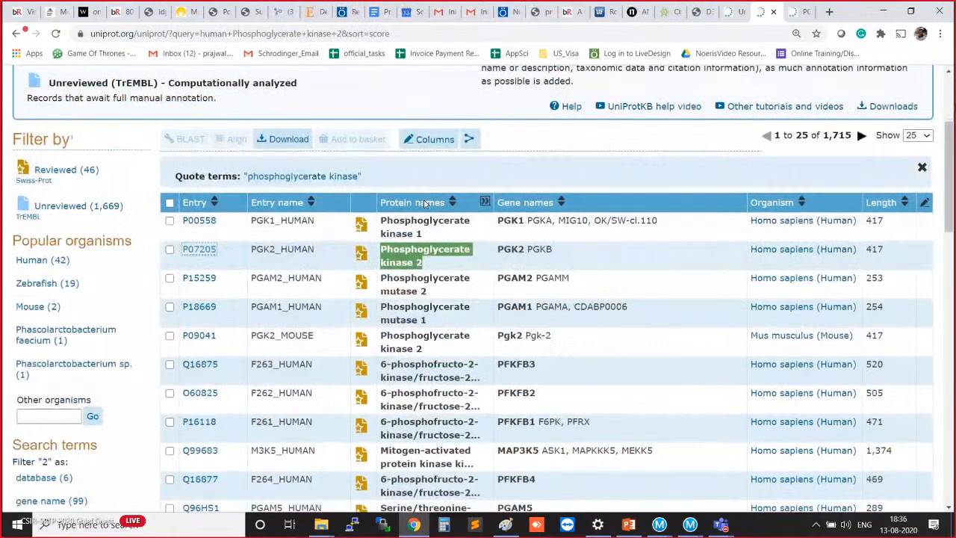
left_click(475, 266)
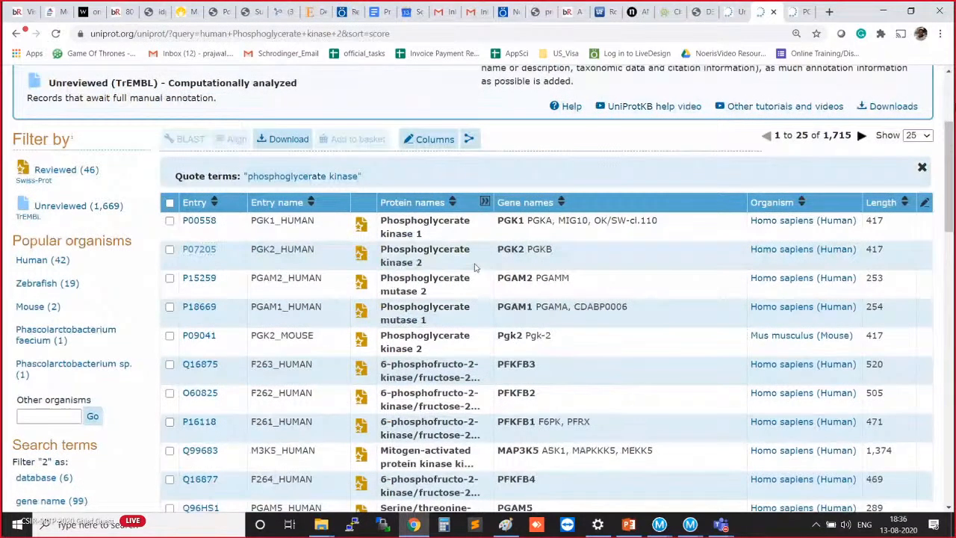
scroll(476, 266, "up", 3)
scroll(476, 265, "down", 4)
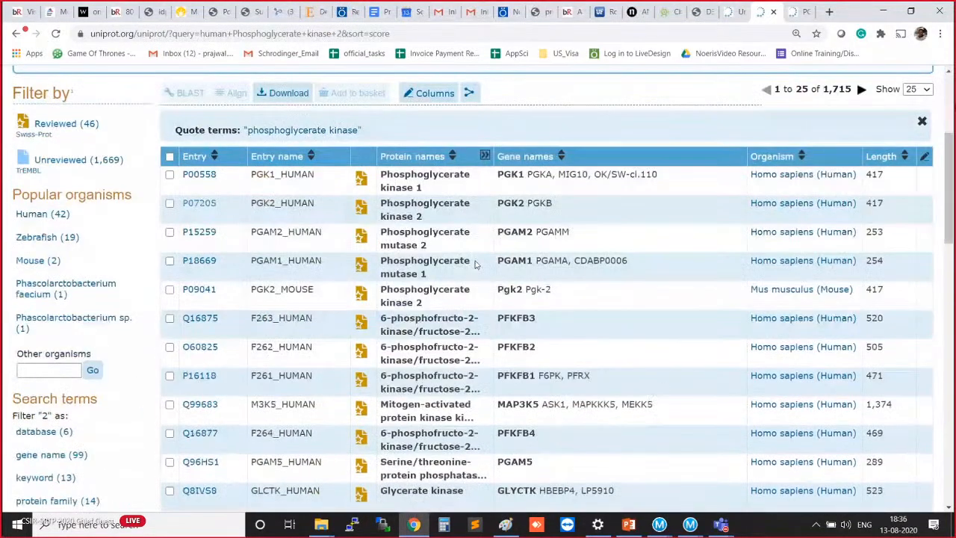
scroll(475, 263, "down", 1)
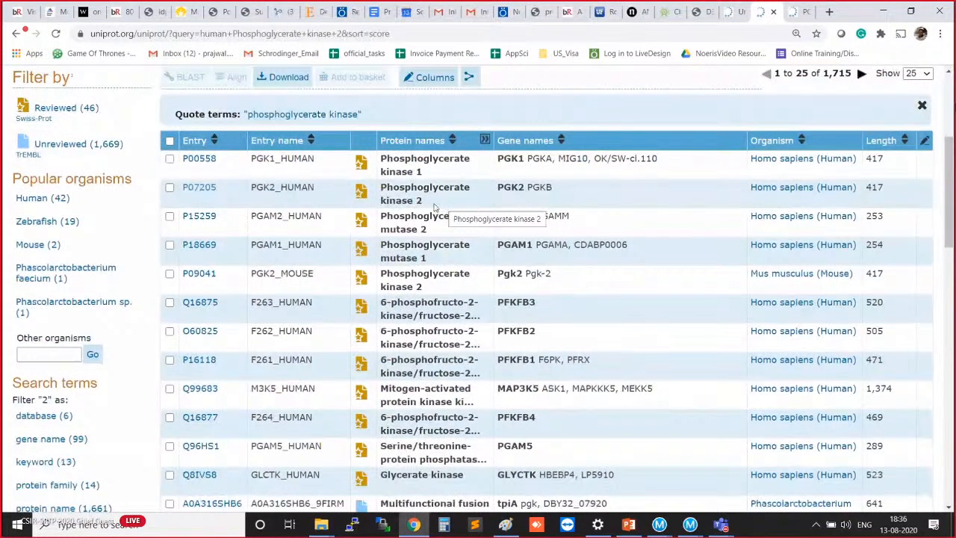
left_click_drag(423, 200, 380, 187)
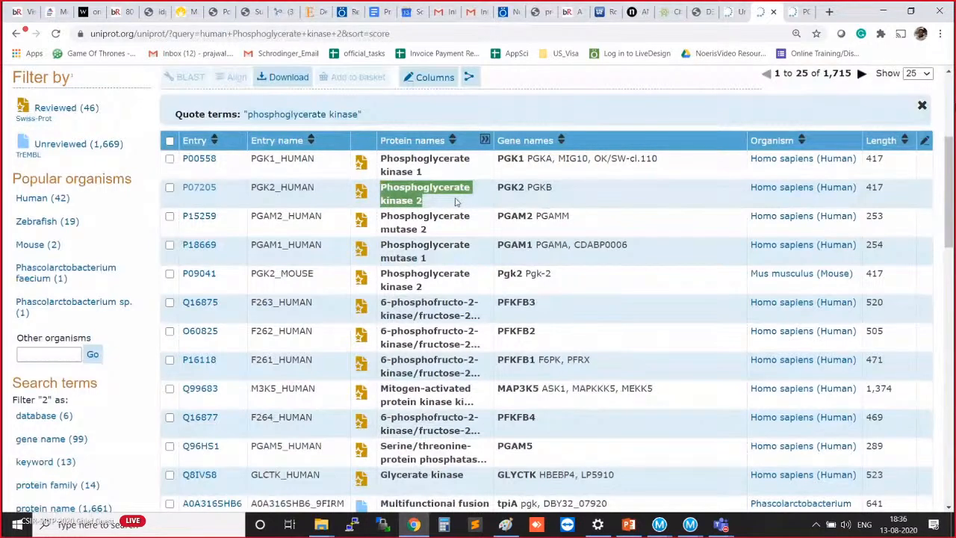
left_click_drag(455, 201, 379, 187)
left_click_drag(749, 188, 881, 196)
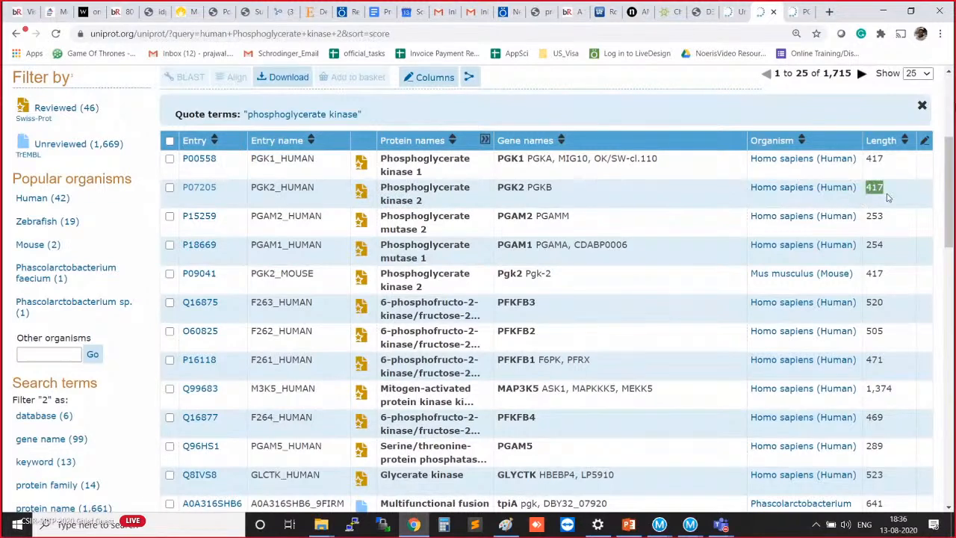
Open the UniProtKB entry P07205 (PGK2_HUMAN) in its own browser tab.
right_click(197, 191)
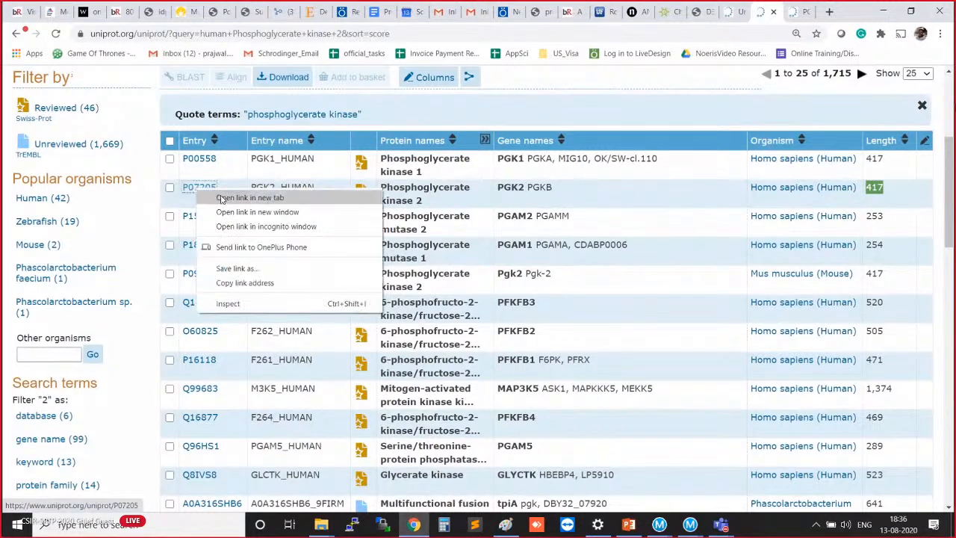
left_click(218, 198)
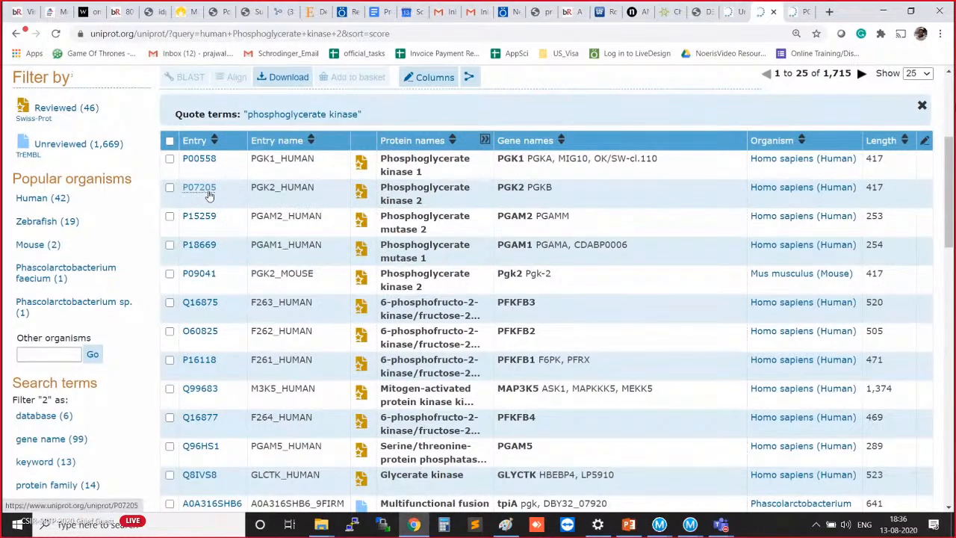
key("ctrl")
key("ctrl")
left_click(795, 11)
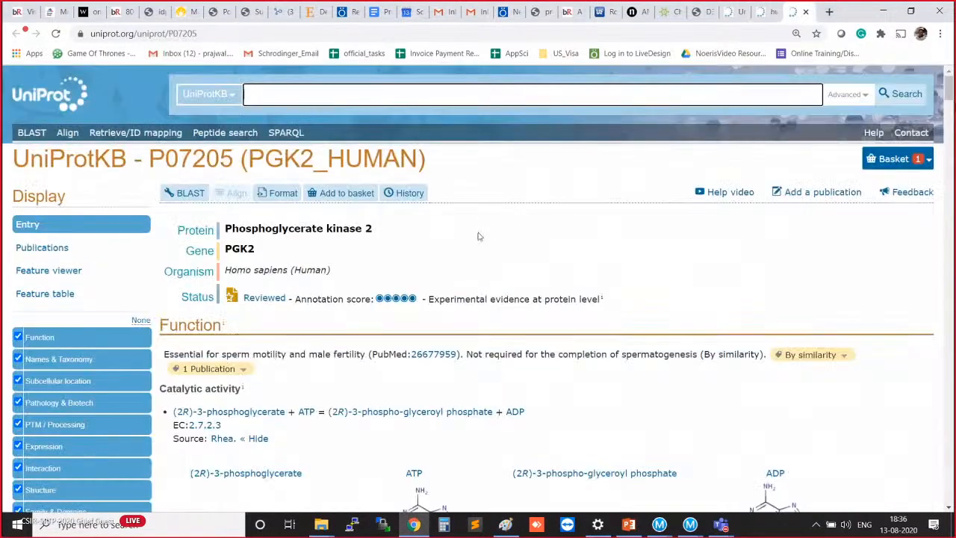
Review the function information of entry P07205 and check the 3D structure databases in its Structure section.
scroll(478, 236, "down", 3)
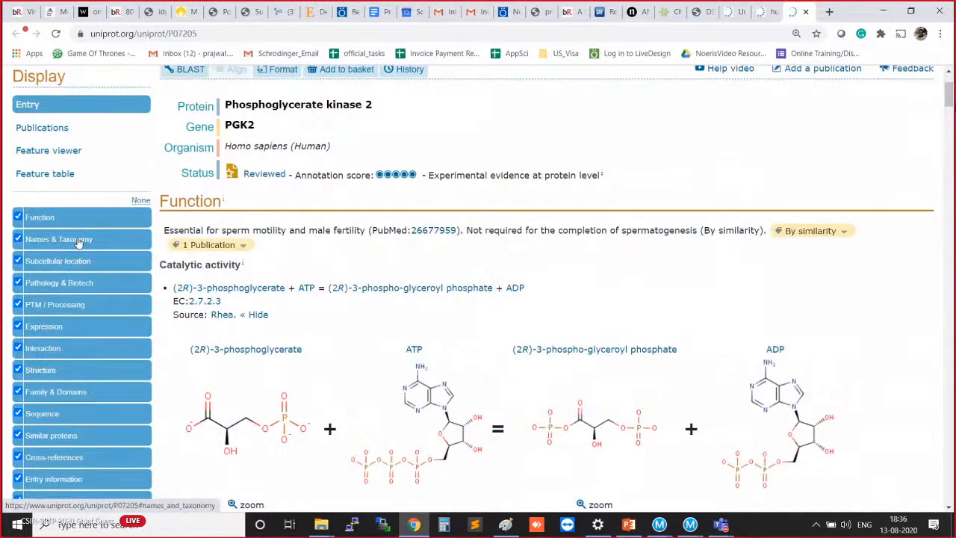
key("ctrl")
key("ctrl")
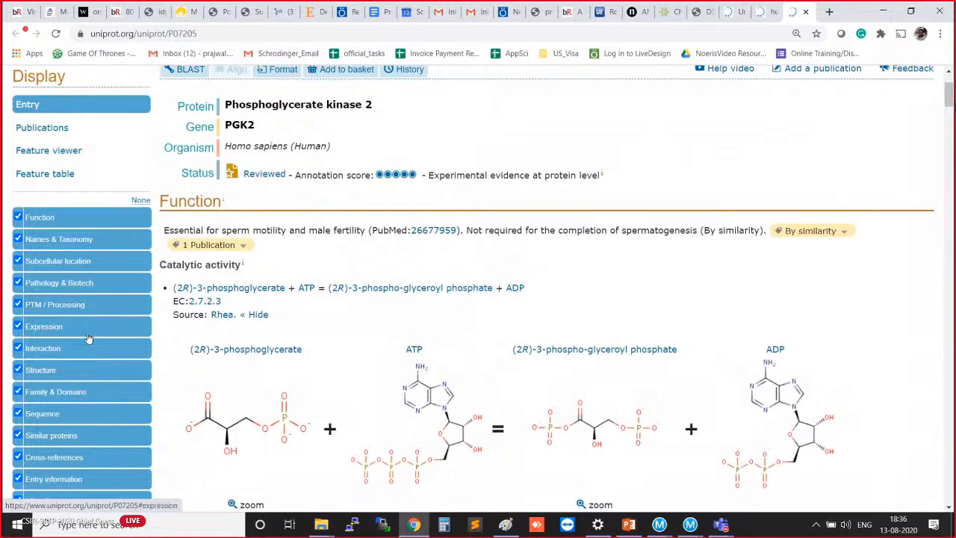
scroll(88, 338, "down", 2)
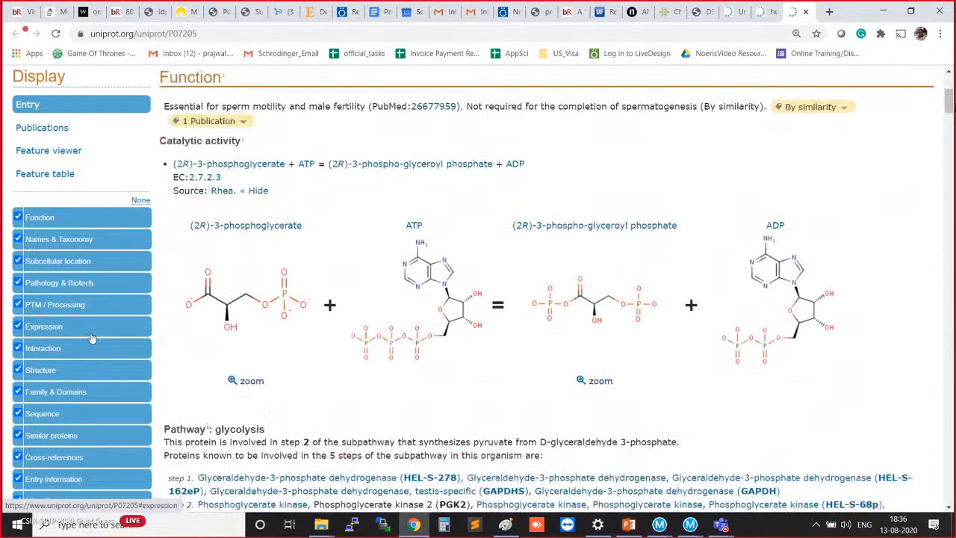
left_click(43, 370)
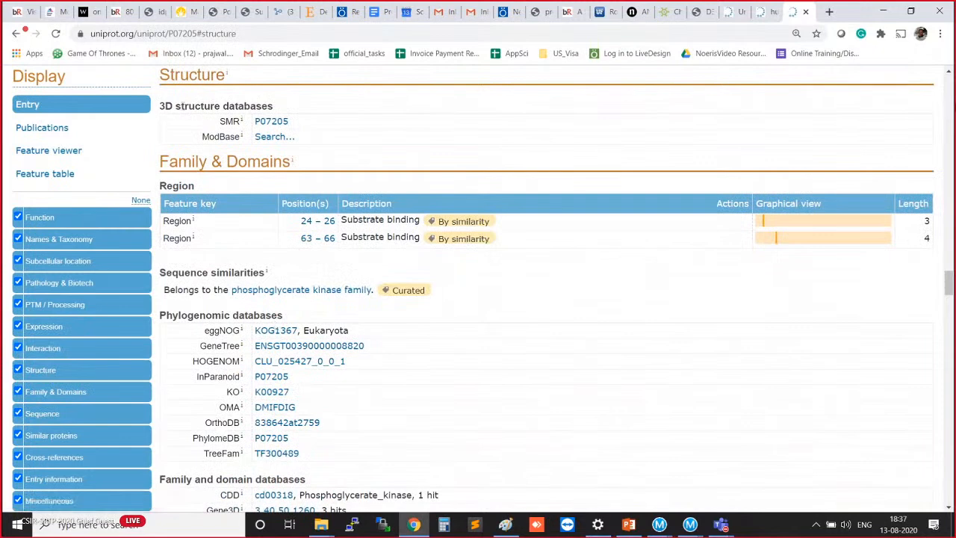
triple_click(178, 107)
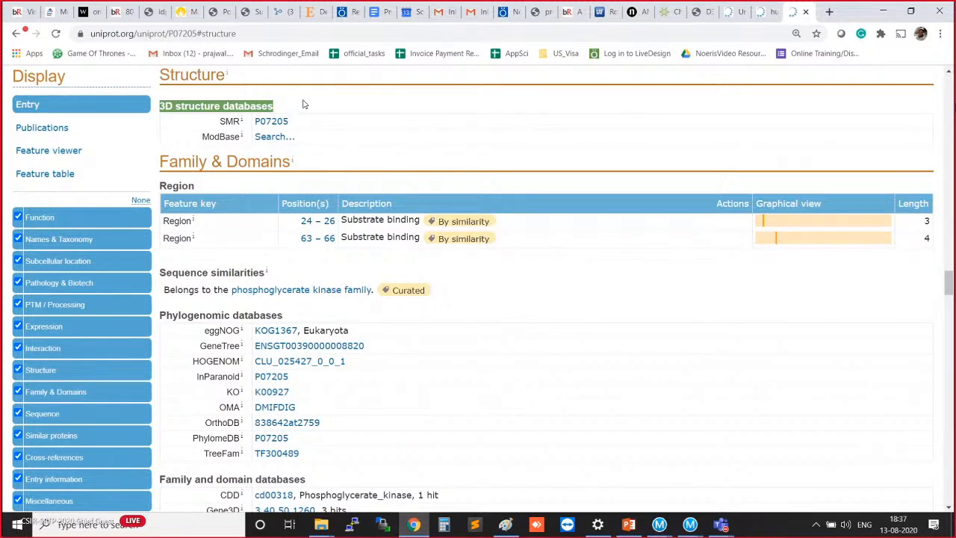
Go to the Sequence section of the entry and check the protein's length and mass.
left_click(53, 419)
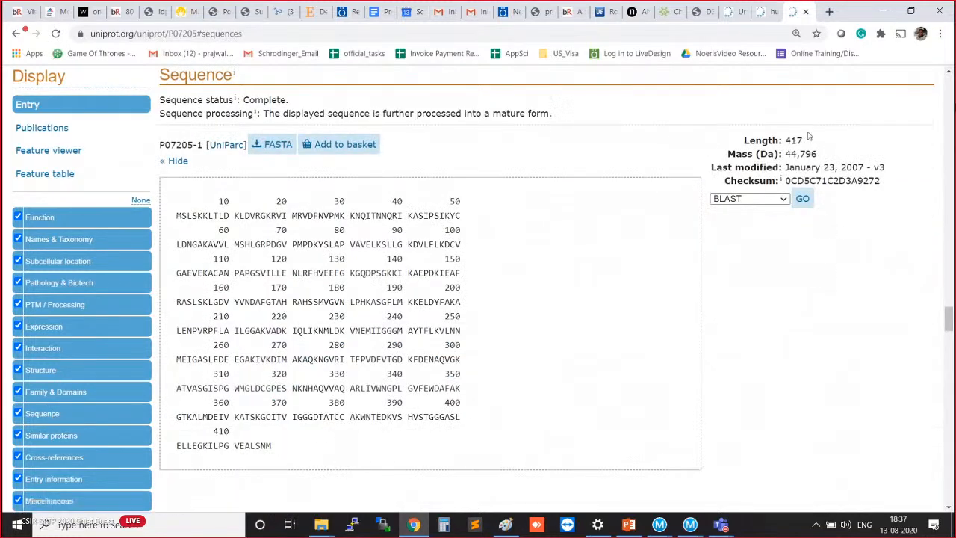
left_click_drag(807, 136, 745, 138)
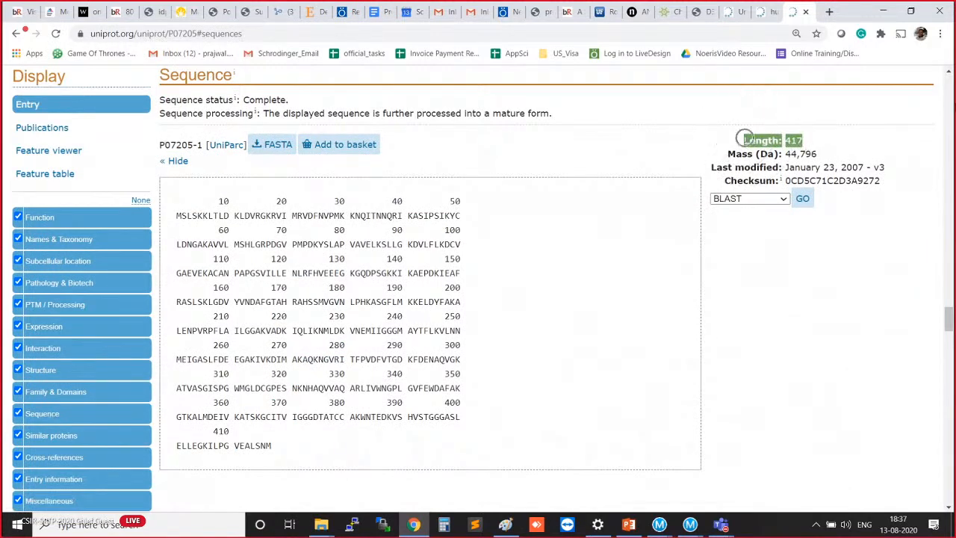
left_click_drag(819, 154, 785, 155)
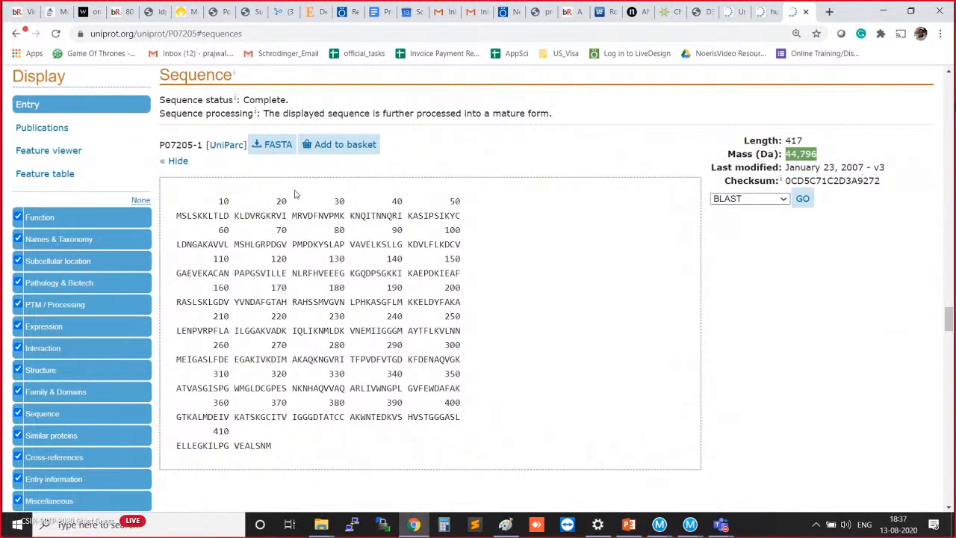
View the P07205 sequence in FASTA format and close its tab to return to the UniProtKB results.
left_click(278, 149)
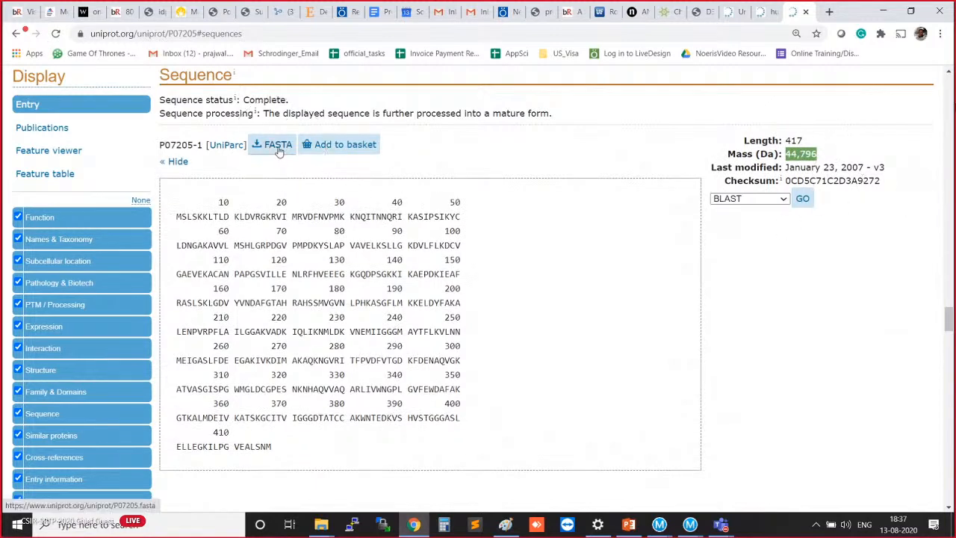
key("ctrl")
key("ctrl")
key("ctrl")
left_click(278, 150)
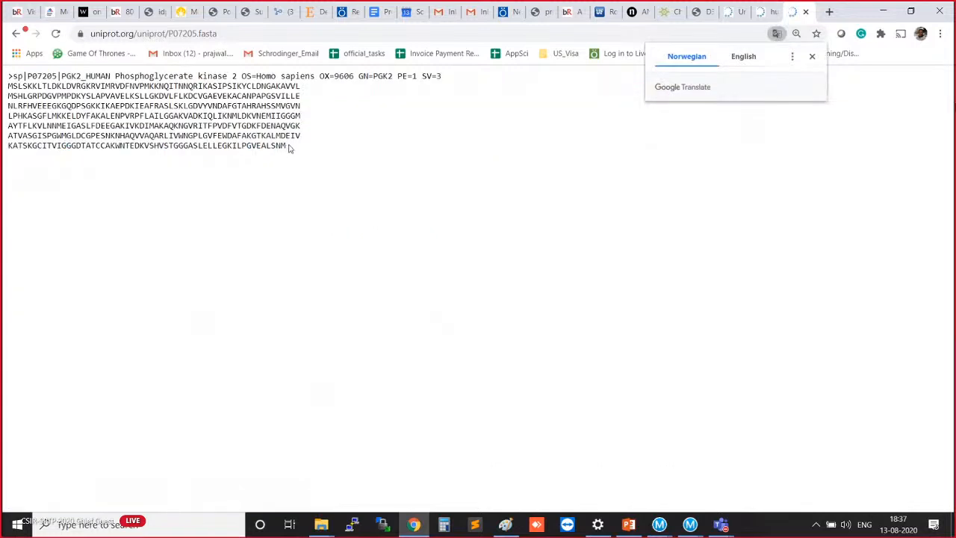
left_click(805, 12)
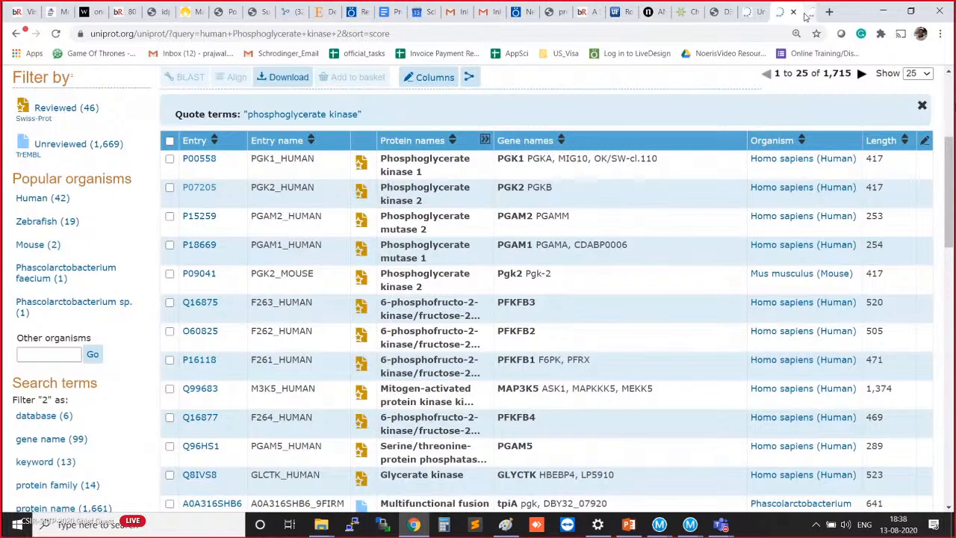
Switch to the Maestro window with the empty scratch project.
key("super+d")
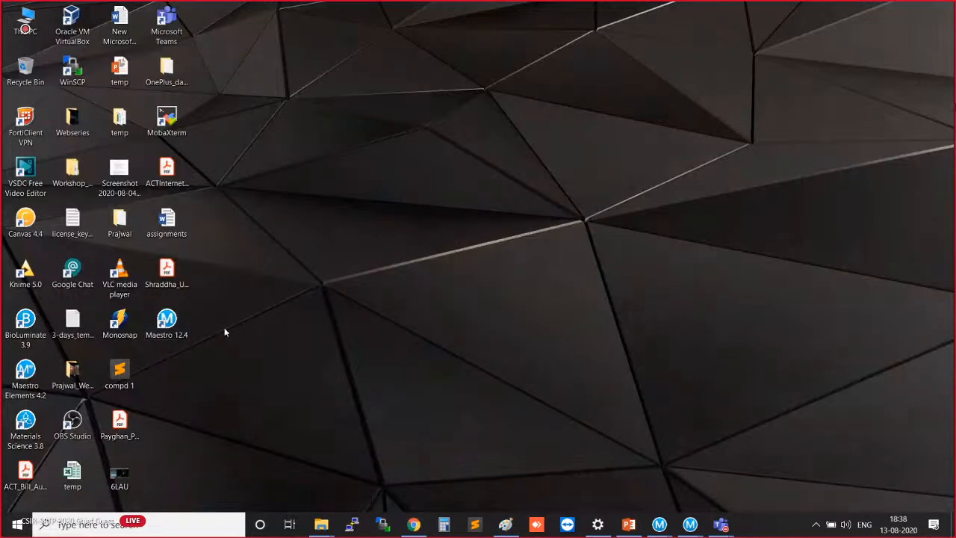
left_click(177, 320)
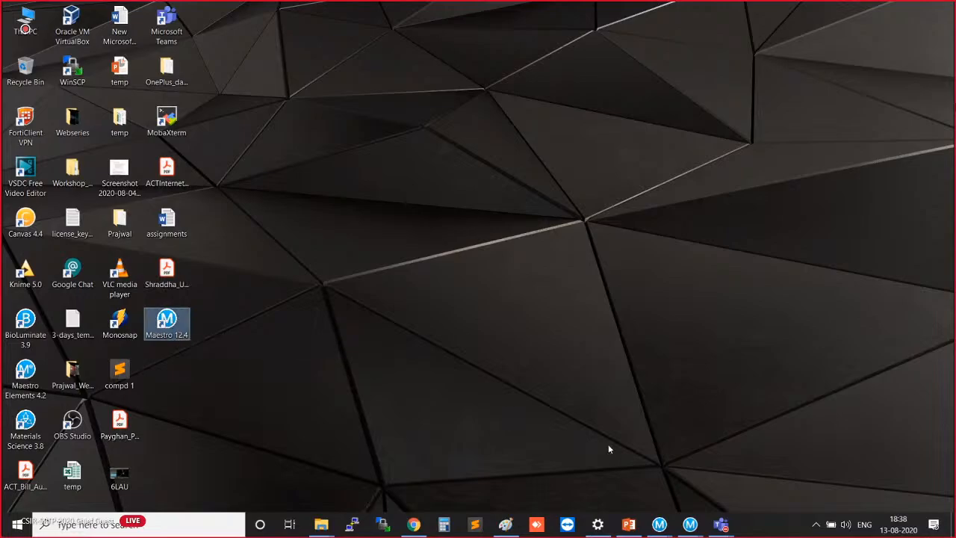
mouse_move(689, 522)
left_click(811, 475)
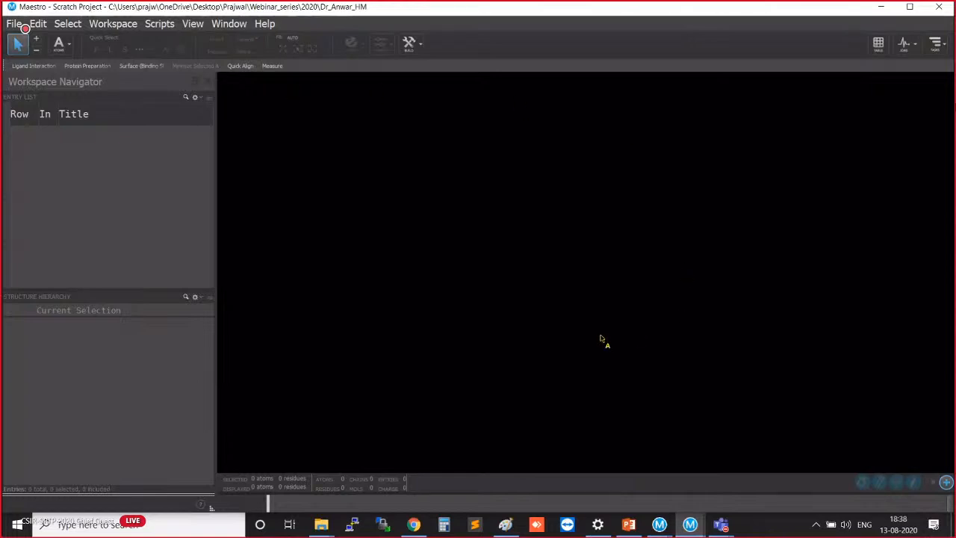
left_click(573, 362)
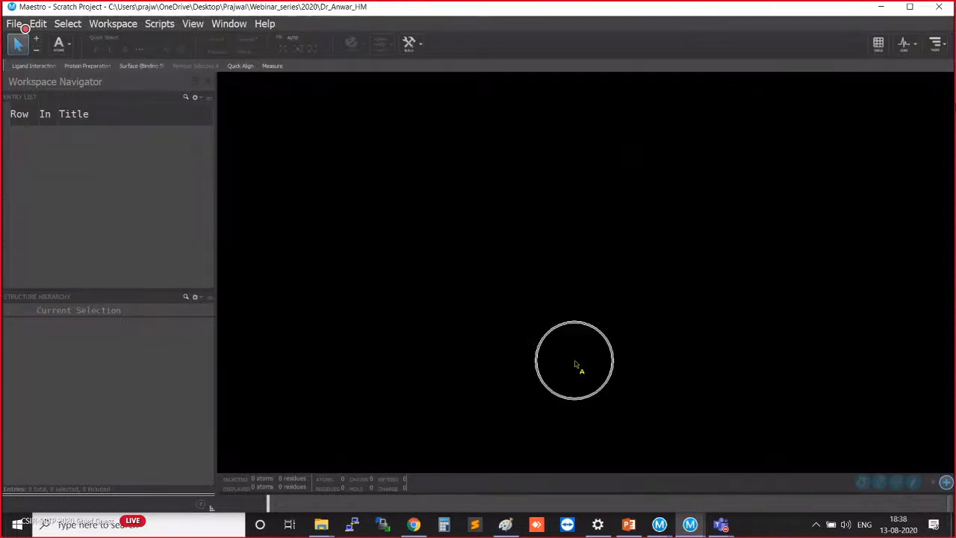
left_click(505, 141)
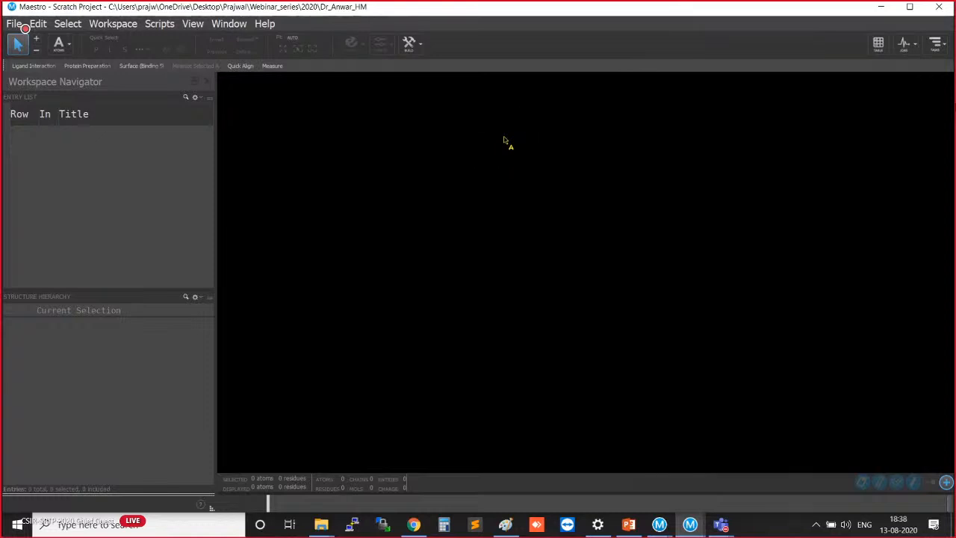
left_click(505, 140)
left_click(505, 140)
left_click(505, 141)
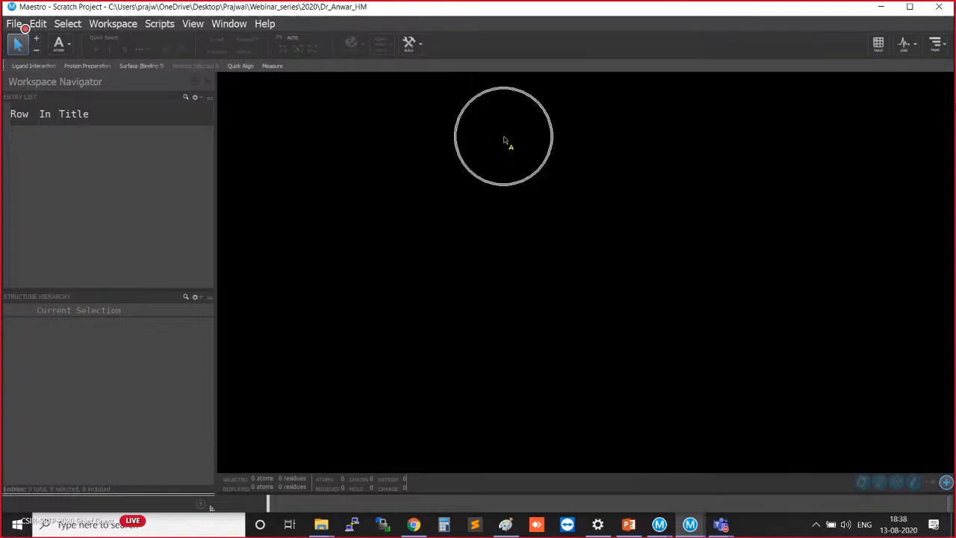
Open the Homology Modeling tool of the Prime application.
left_click(936, 52)
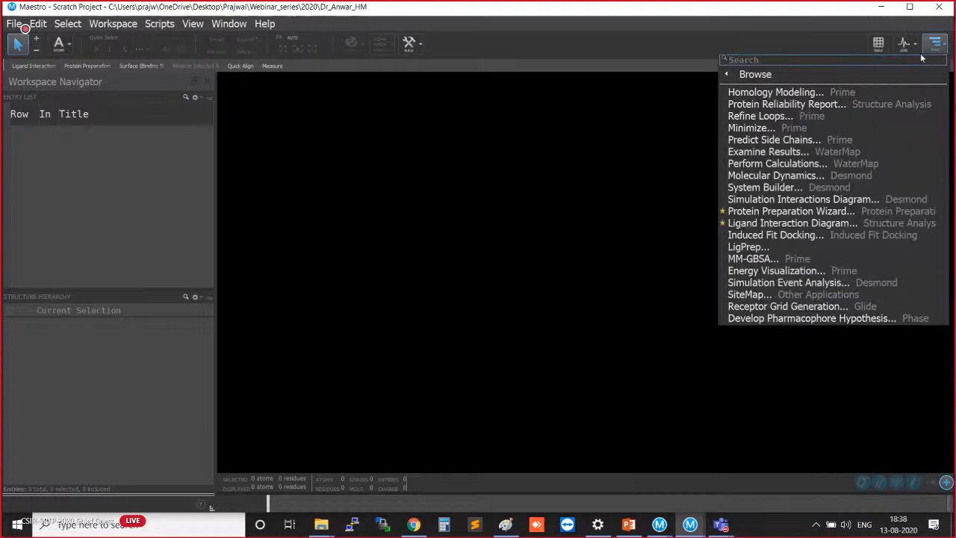
mouse_move(796, 78)
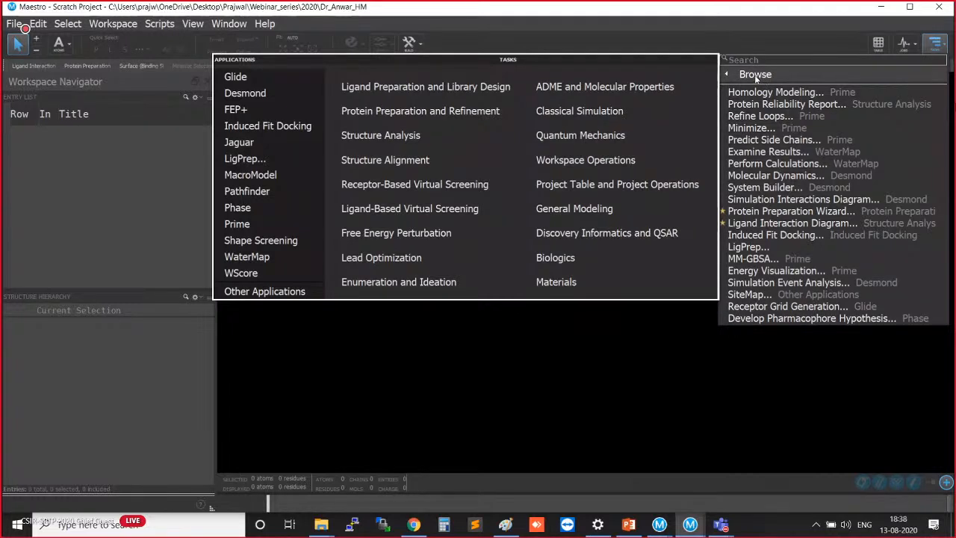
left_click(286, 224)
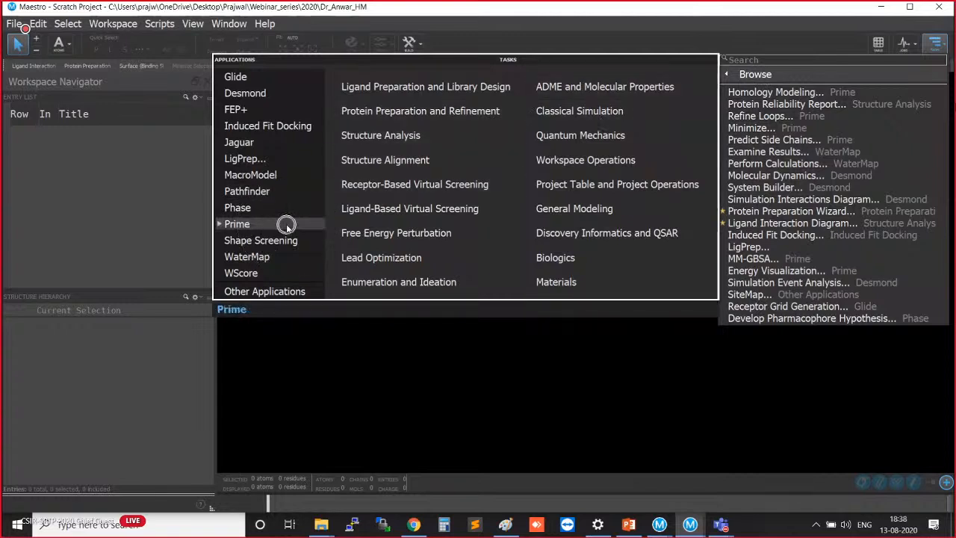
left_click(286, 224)
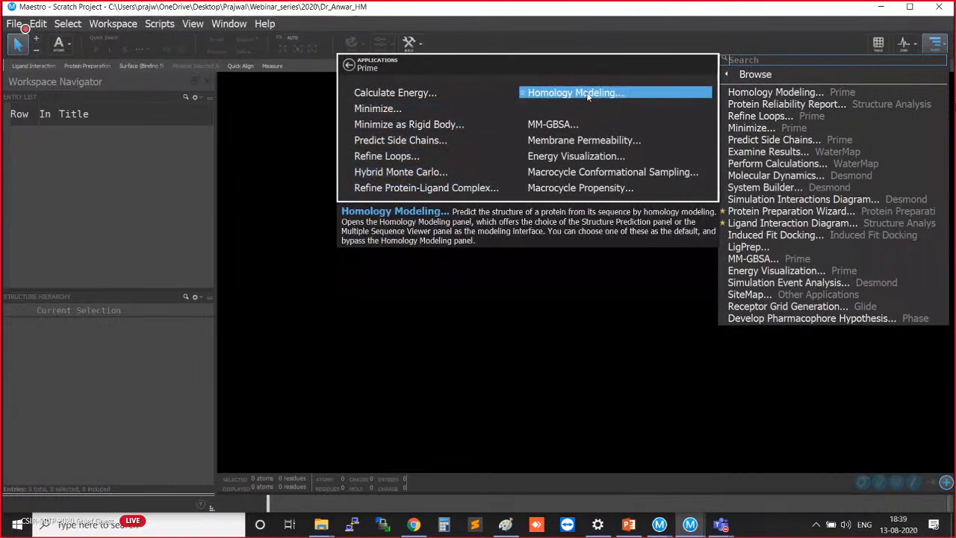
key("ctrl")
key("ctrl")
key("ctrl")
left_click(587, 93)
key("ctrl")
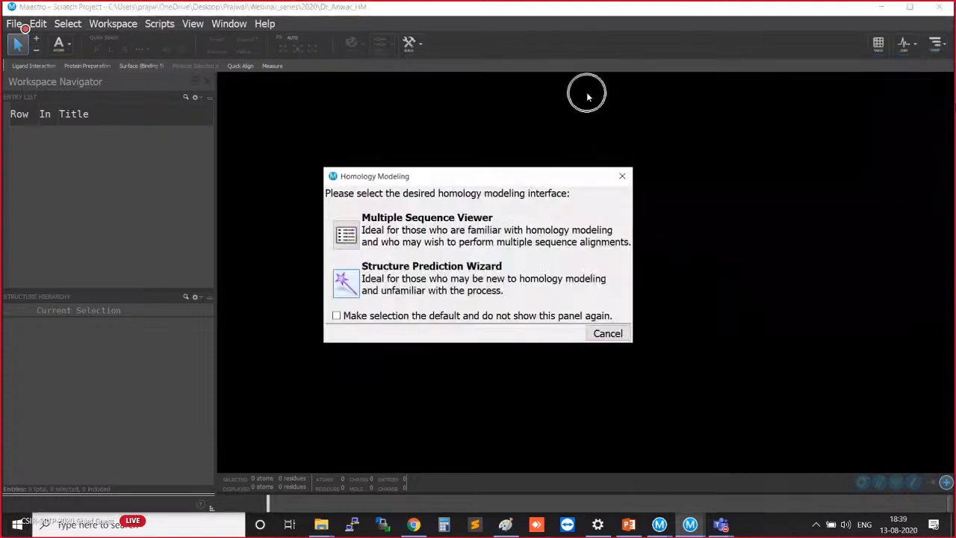
Choose the Structure Prediction Wizard as the homology modeling interface and launch it.
left_click_drag(541, 171, 541, 107)
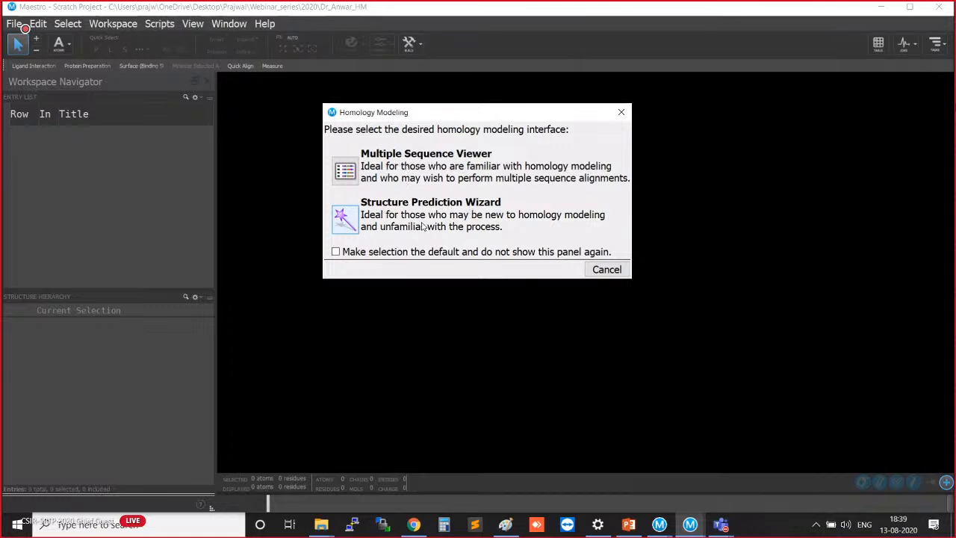
key("ctrl")
key("ctrl")
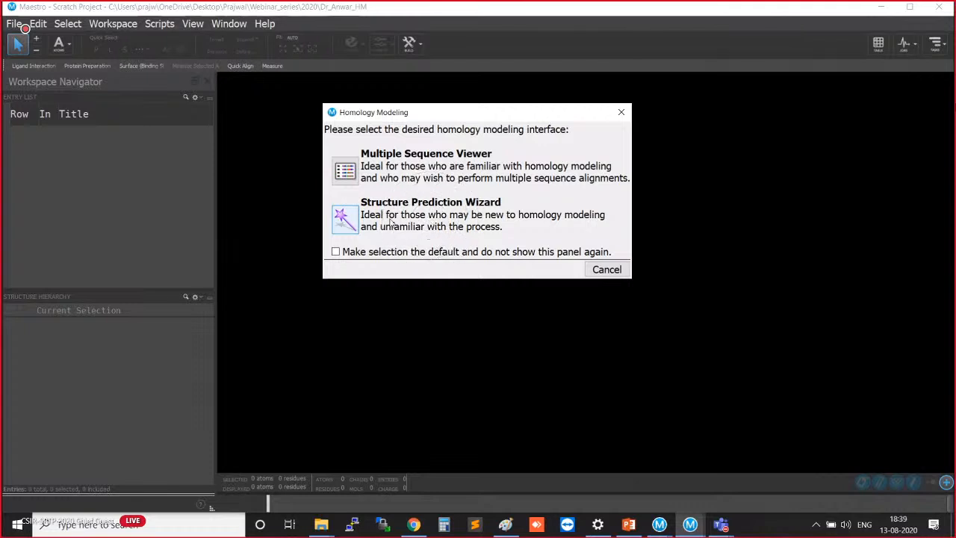
key("ctrl")
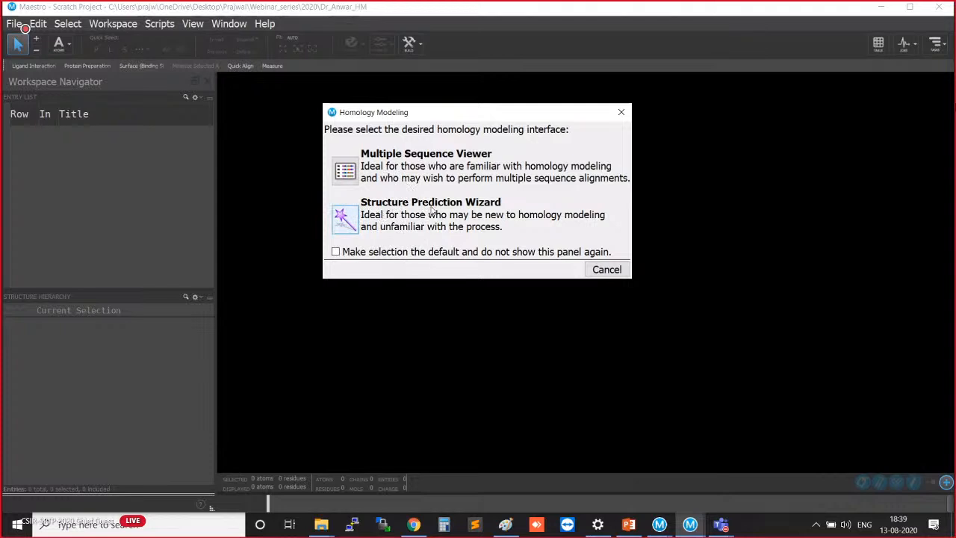
key("ctrl")
key("ctrl")
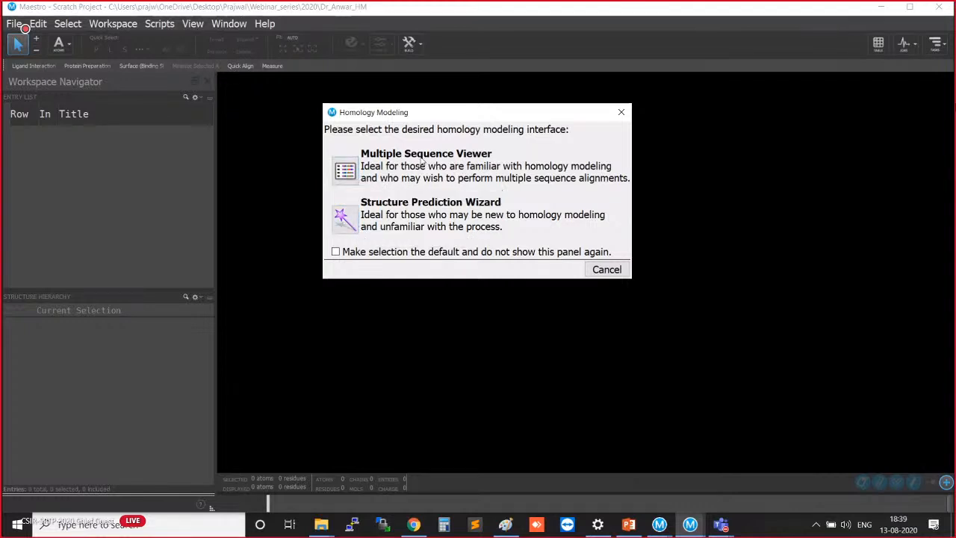
left_click(350, 226)
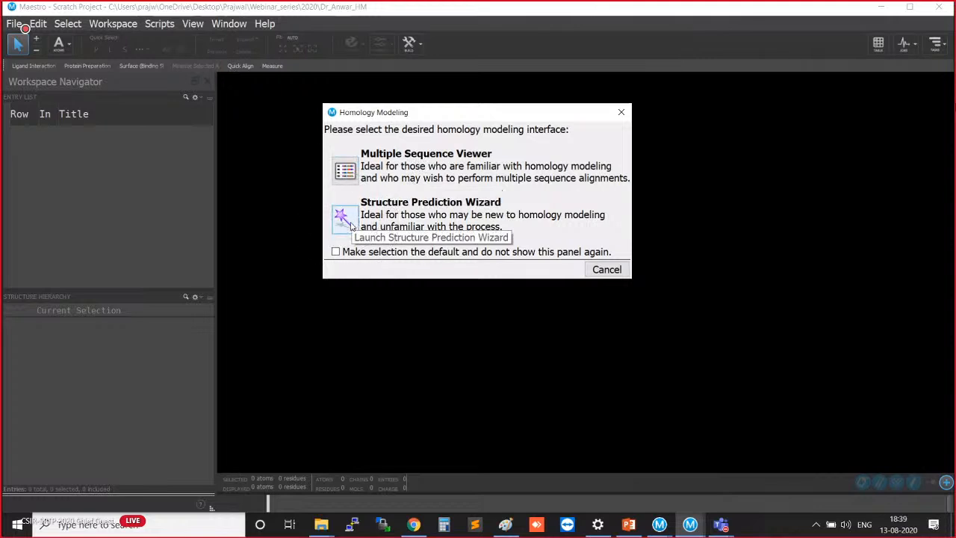
left_click(353, 226)
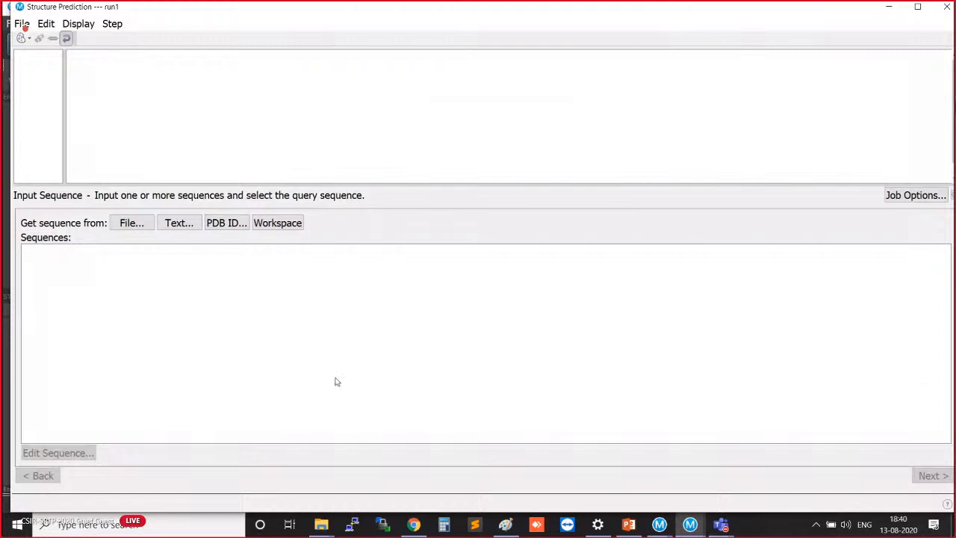
Import the query sequence from the file human_PGK-2.fasta in the Dr_Anwar_HM folder.
left_click(79, 228)
key("ctrl")
key("ctrl")
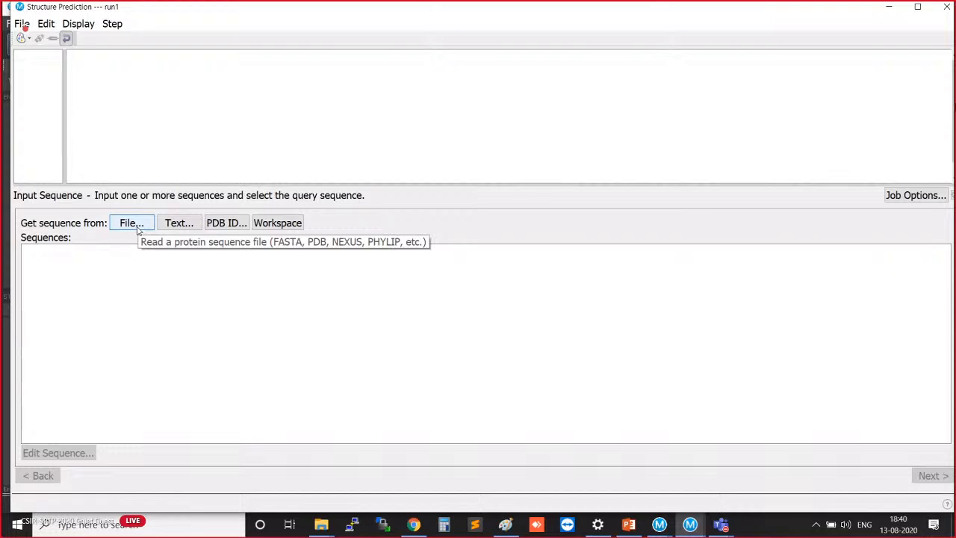
key("ctrl")
key("ctrl")
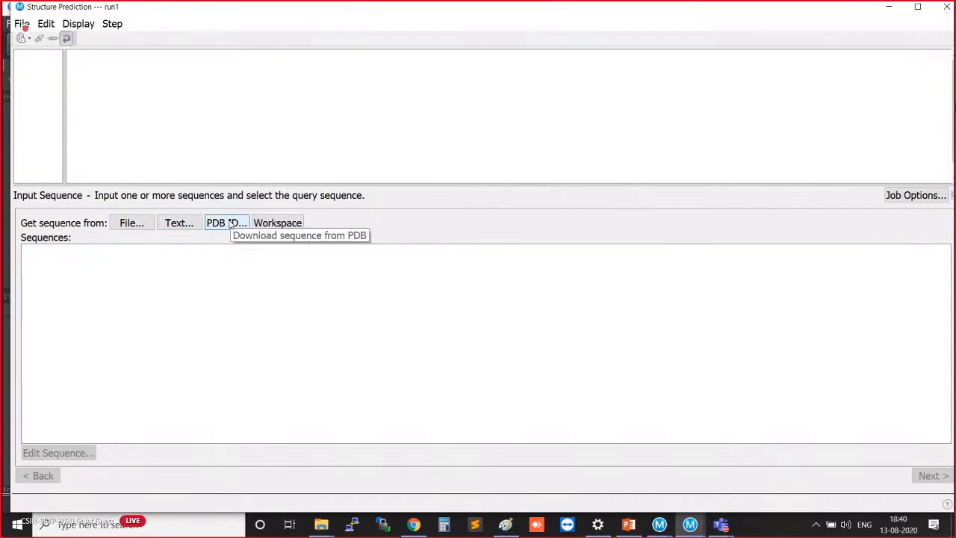
left_click(131, 224)
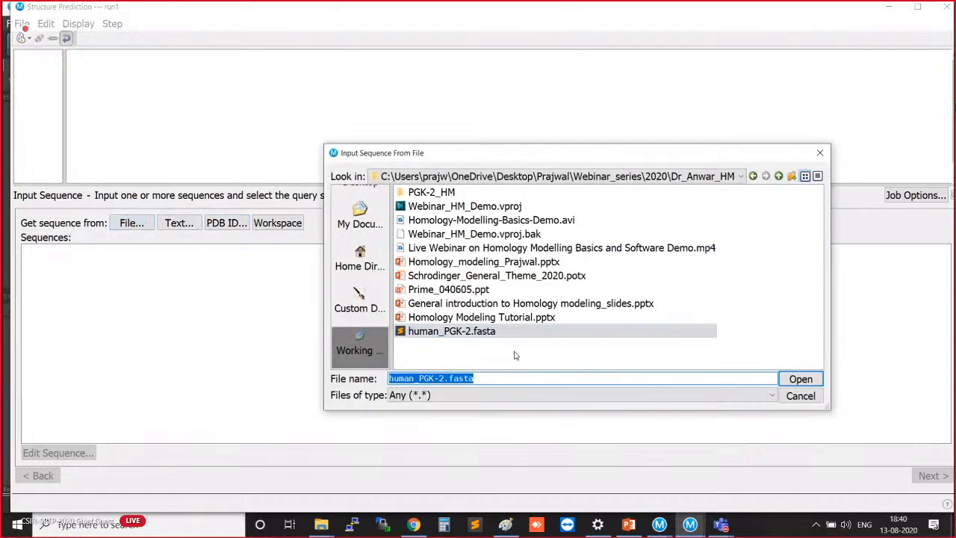
left_click(500, 333)
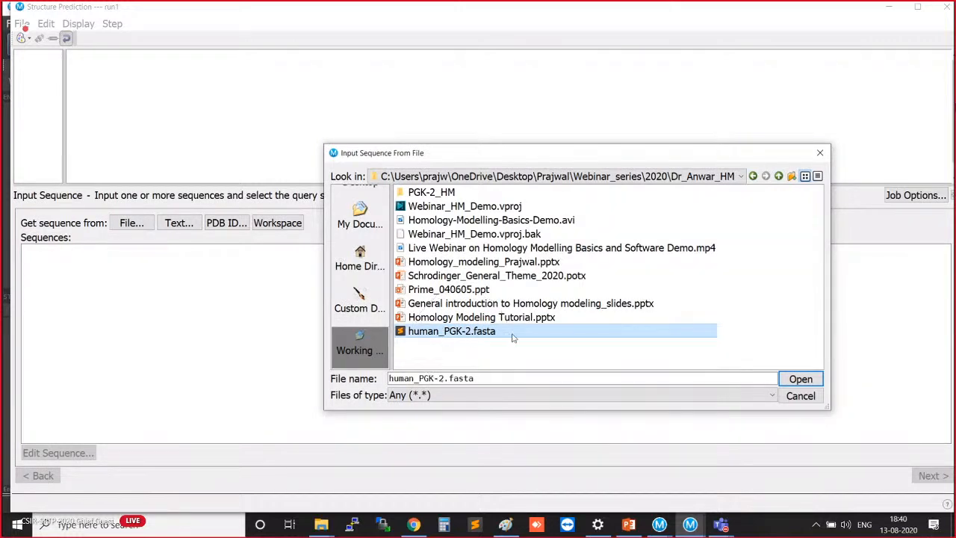
left_click(797, 380)
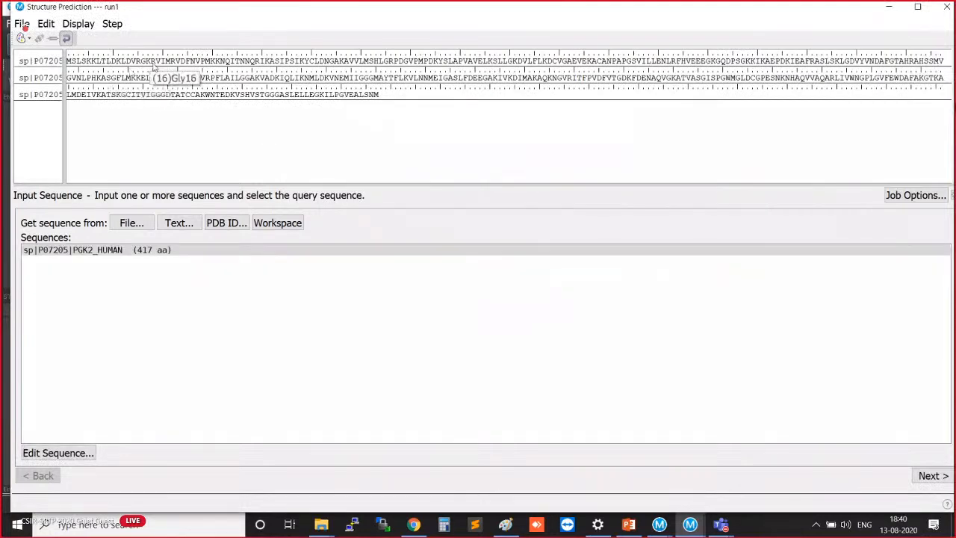
Widen the sequence name area, select the PGK2_HUMAN sequence as the query and continue to the Find Homologs stage.
double_click(65, 74)
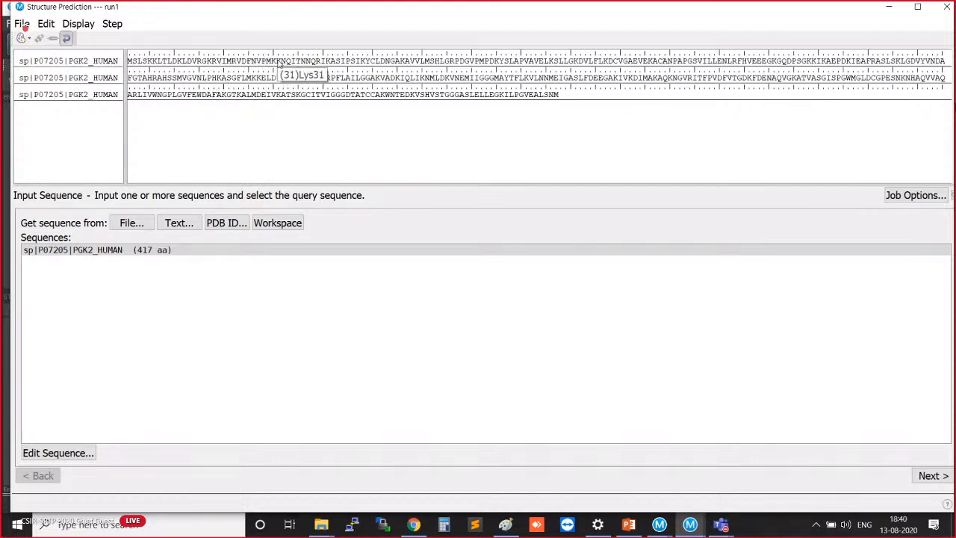
left_click(129, 254)
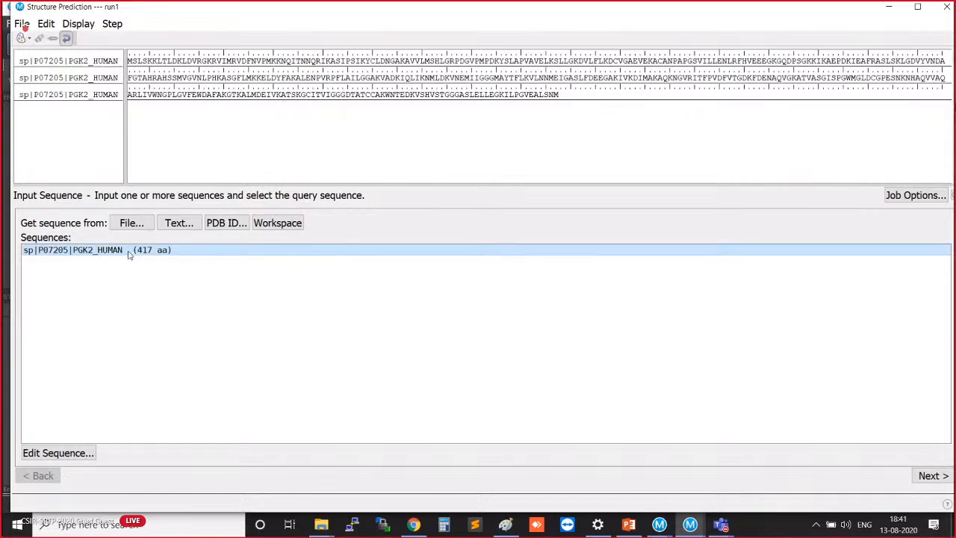
left_click(128, 254)
left_click(128, 253)
left_click(129, 254)
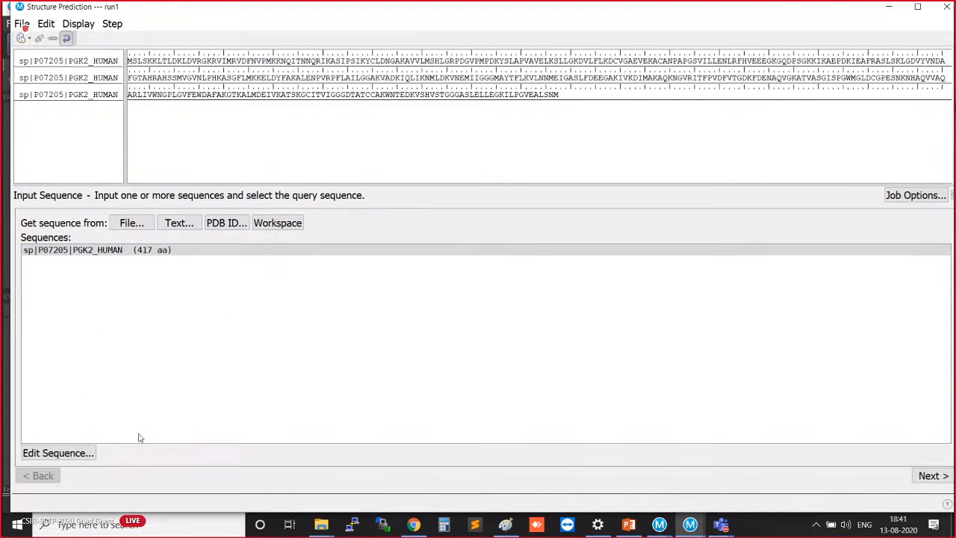
left_click(86, 454)
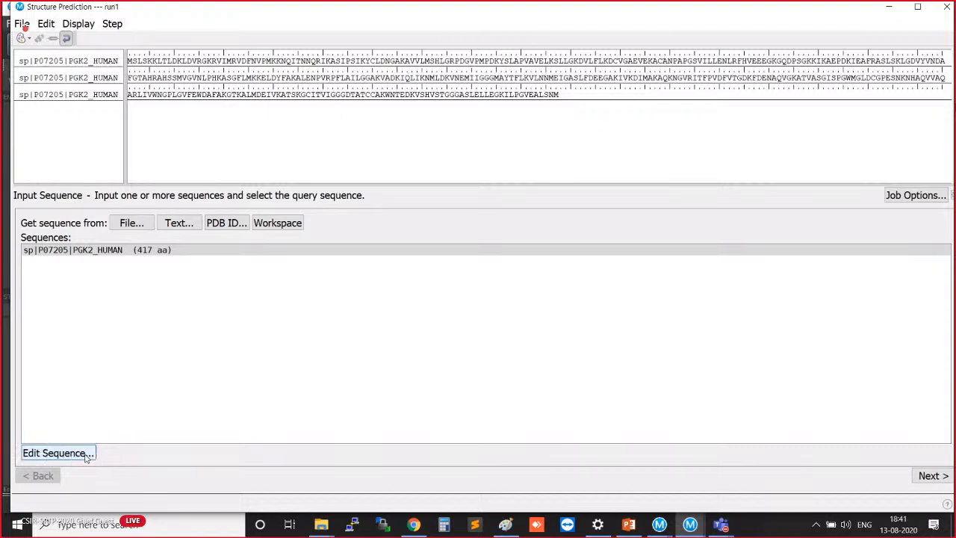
left_click(362, 253)
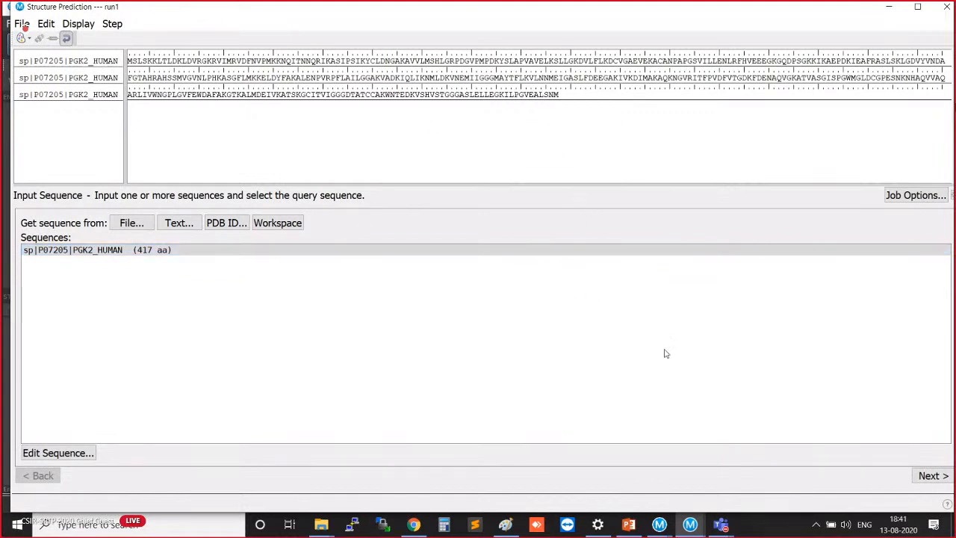
left_click(931, 476)
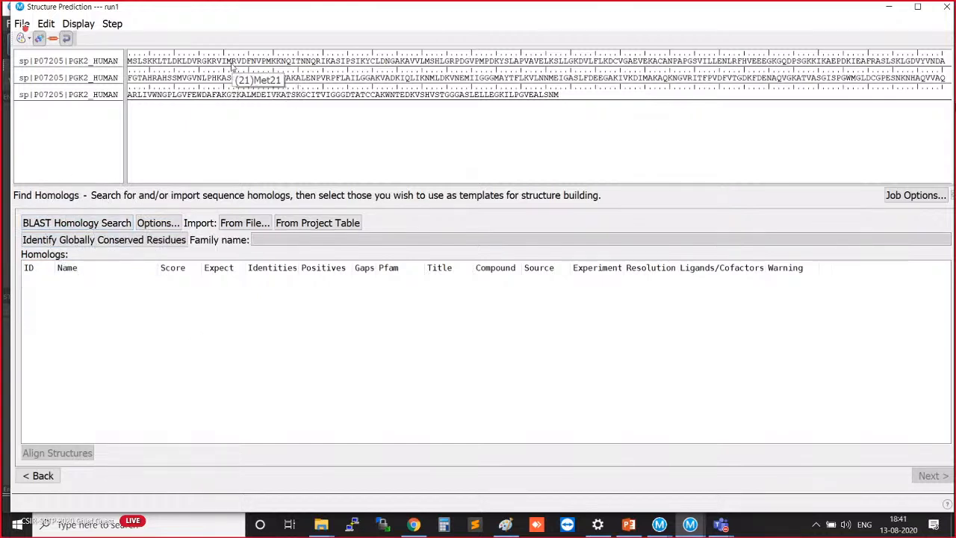
Review the BLAST search options for finding homologs, including the database choices, and close them without changes.
left_click(119, 222)
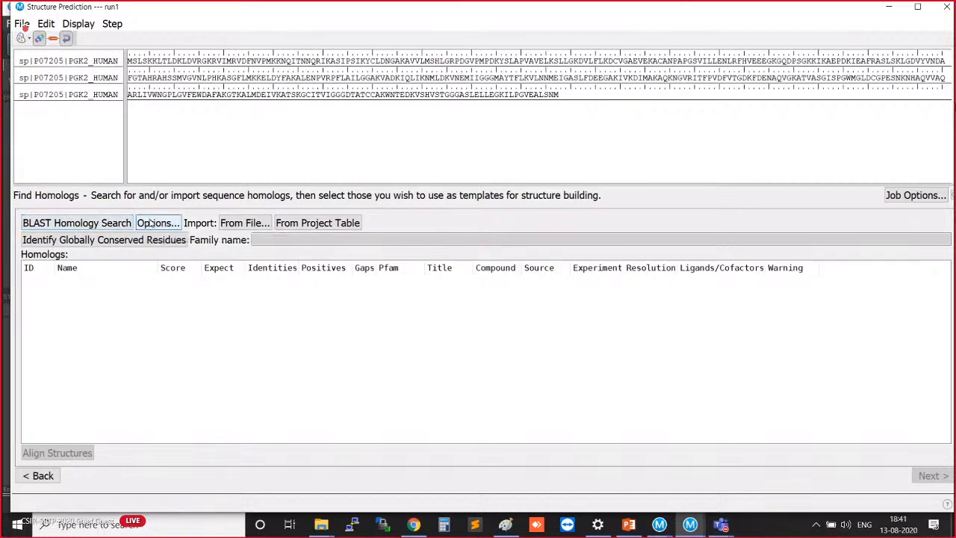
left_click(152, 222)
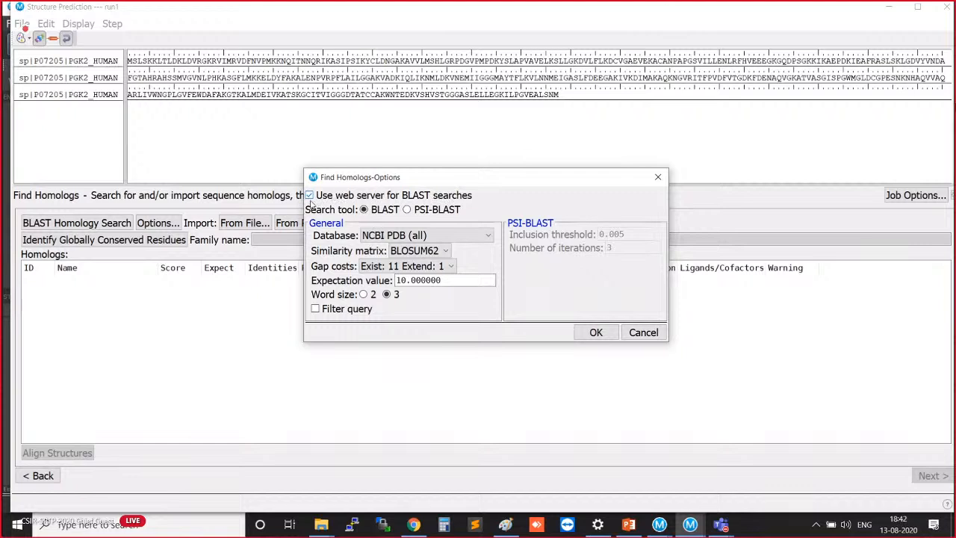
key("ctrl")
key("ctrl")
left_click(479, 235)
left_click(478, 235)
left_click(647, 333)
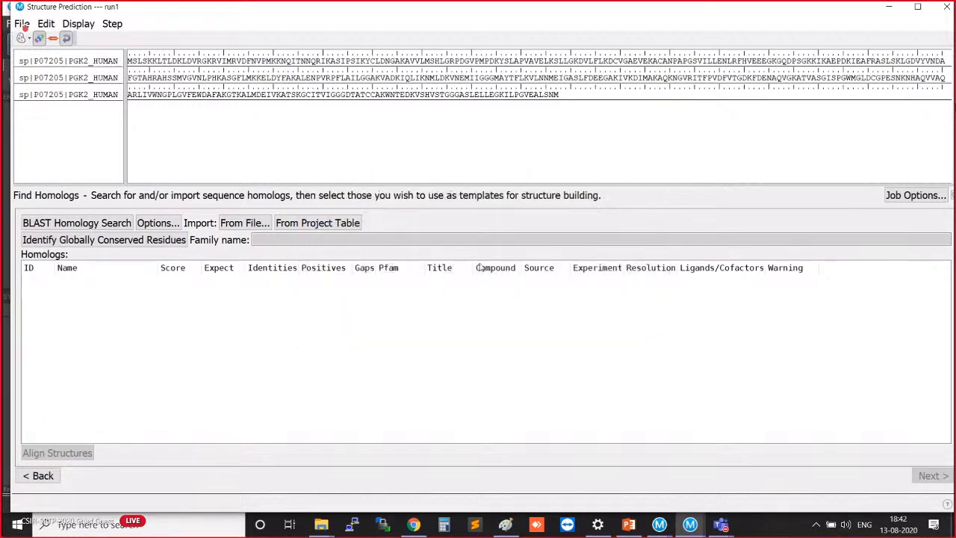
Run the BLAST homology search for the PGK2_HUMAN sequence and bring the Structure Prediction window back to the front.
left_click(109, 227)
left_click(109, 227)
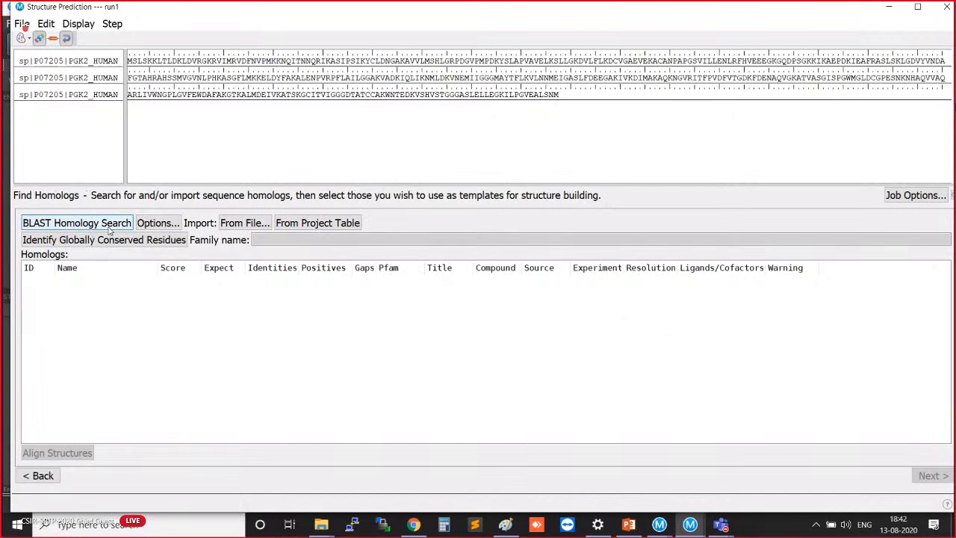
left_click(109, 228)
left_click(889, 7)
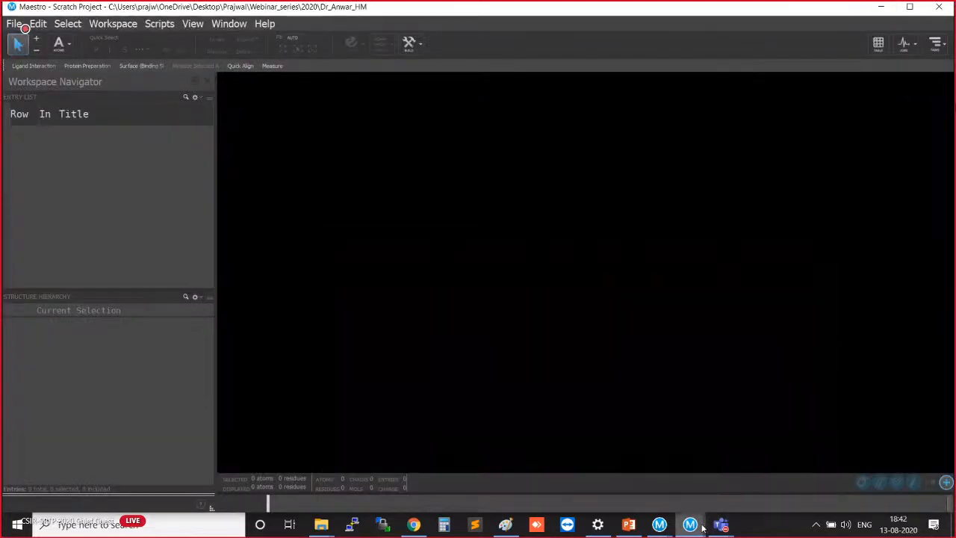
mouse_move(692, 524)
left_click(653, 478)
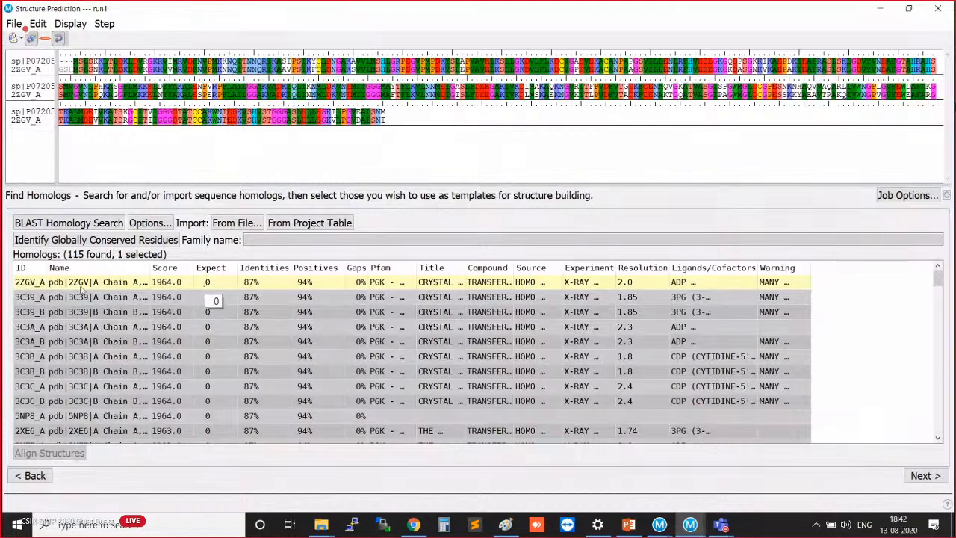
Widen the ID, Compound and Title columns of the homologs table so their entries can be read.
left_click_drag(46, 271, 77, 271)
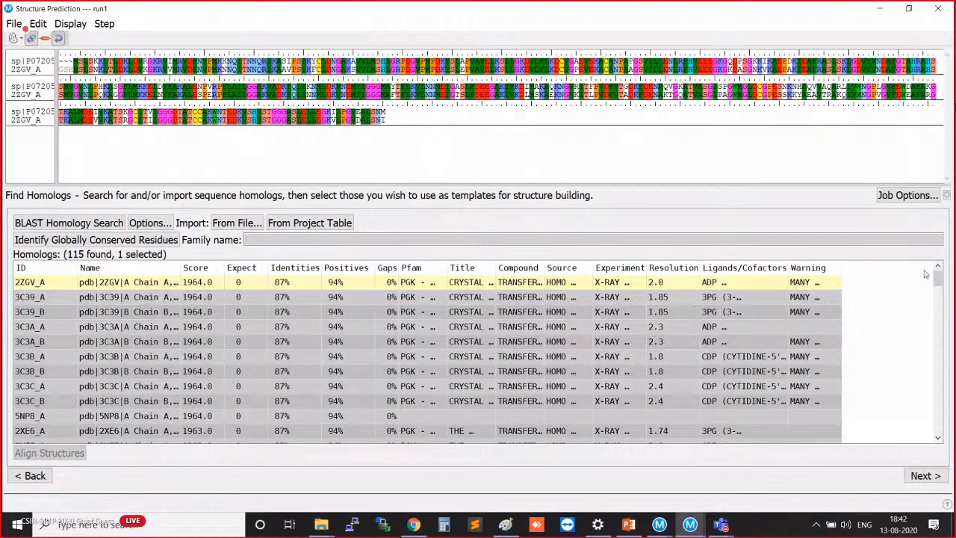
mouse_move(937, 278)
left_mouse_down()
mouse_move(937, 424)
mouse_move(937, 277)
left_mouse_up()
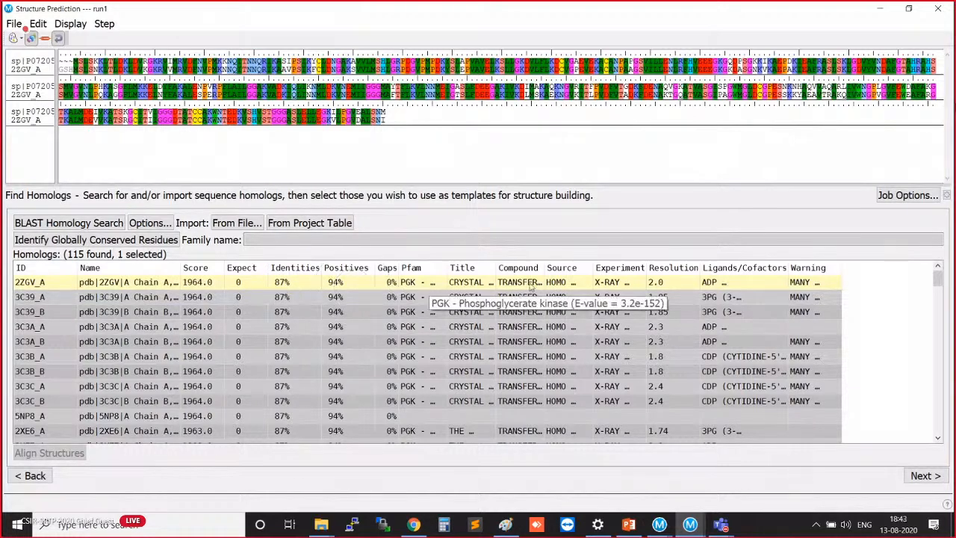
left_click_drag(549, 266, 629, 265)
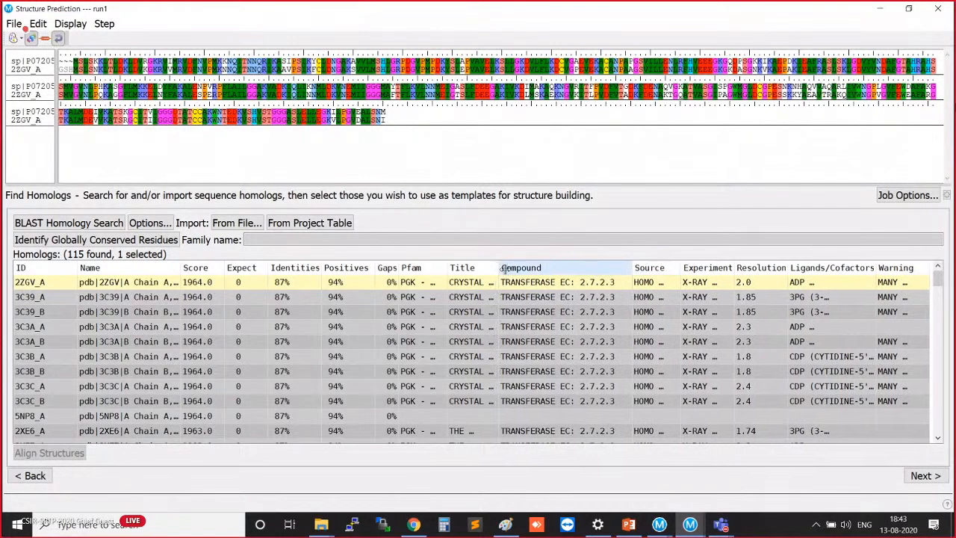
left_click_drag(499, 271, 561, 267)
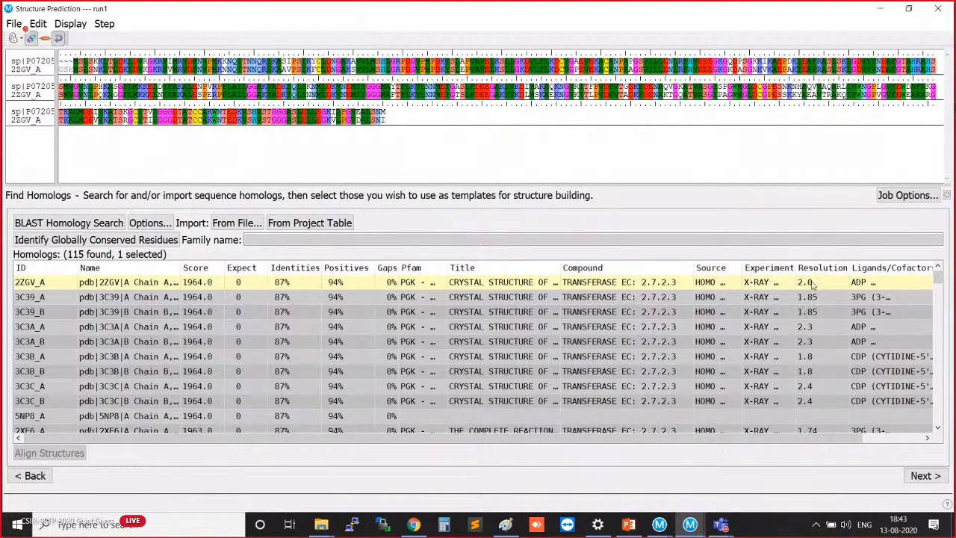
Compare the query alignments of the homologs 2ZGV_A, 3C39_A, 3C39_B, 3C3A_A, 3C3A_B and 3C3B_A one by one.
left_click(898, 287)
left_click(141, 300)
left_click(142, 312)
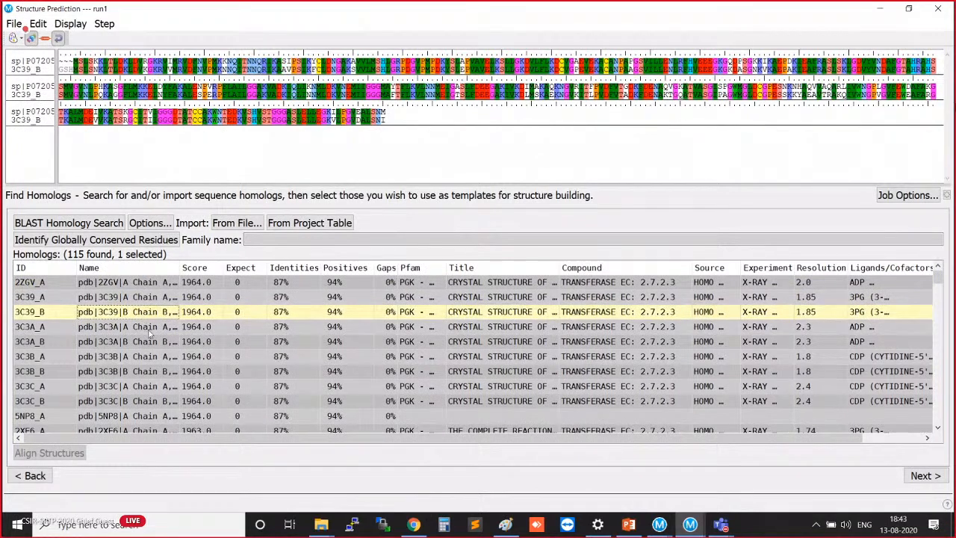
left_click(148, 328)
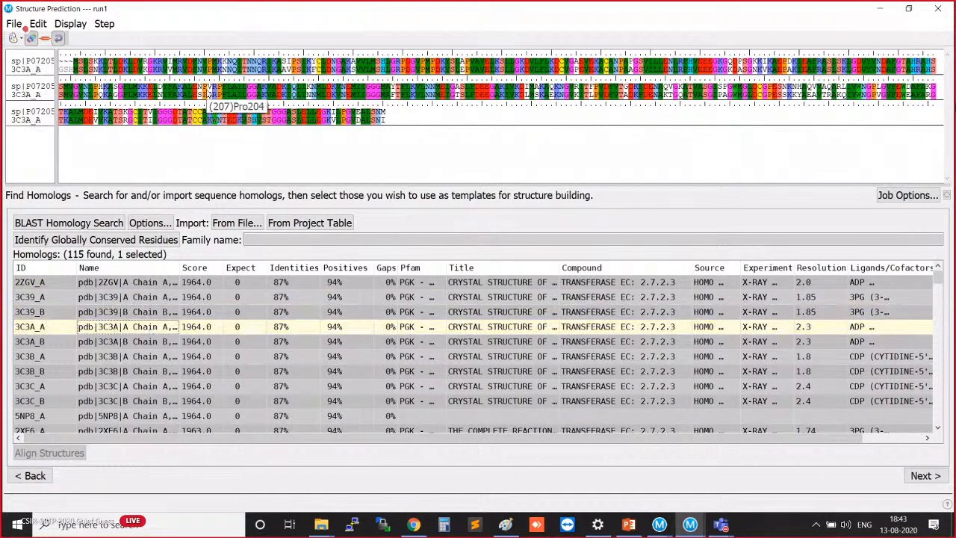
left_click(157, 342)
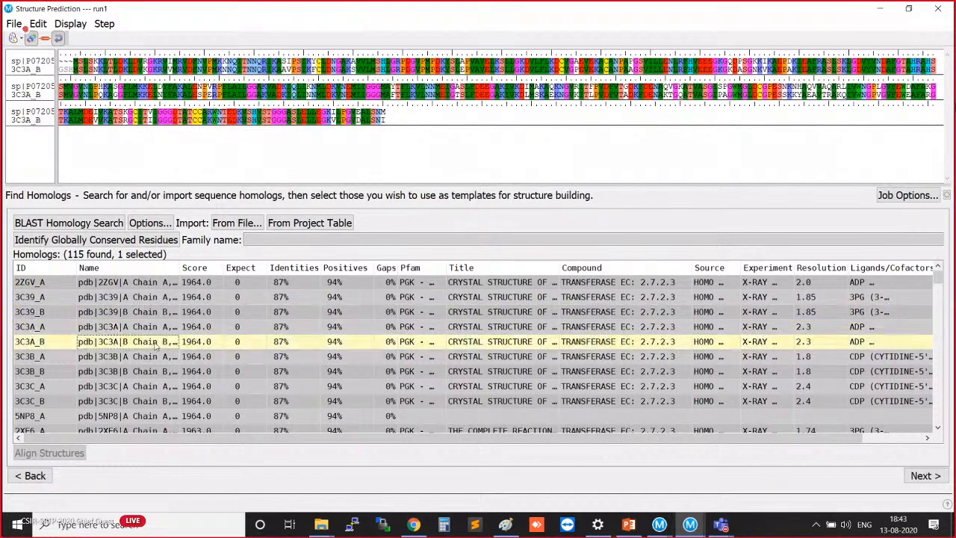
left_click(155, 358)
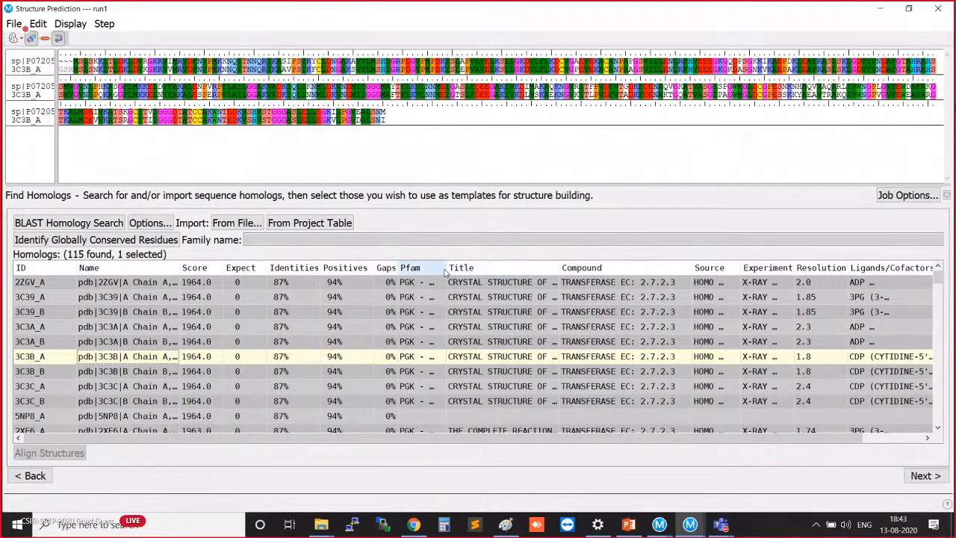
Widen the Pfam column of the homologs table and inspect the alignments of the 3ZOZ_A and 4O33_A homologs.
left_click_drag(445, 271, 583, 259)
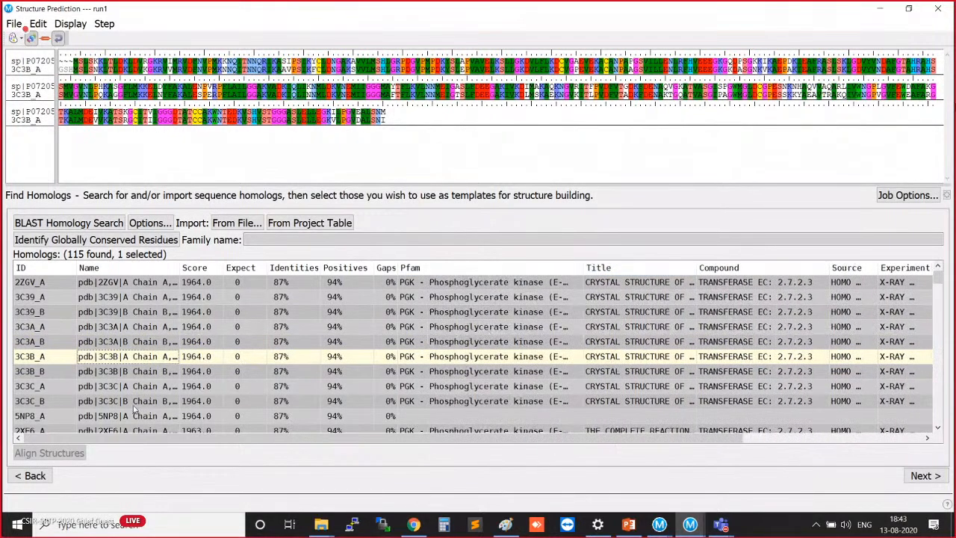
scroll(135, 410, "down", 5)
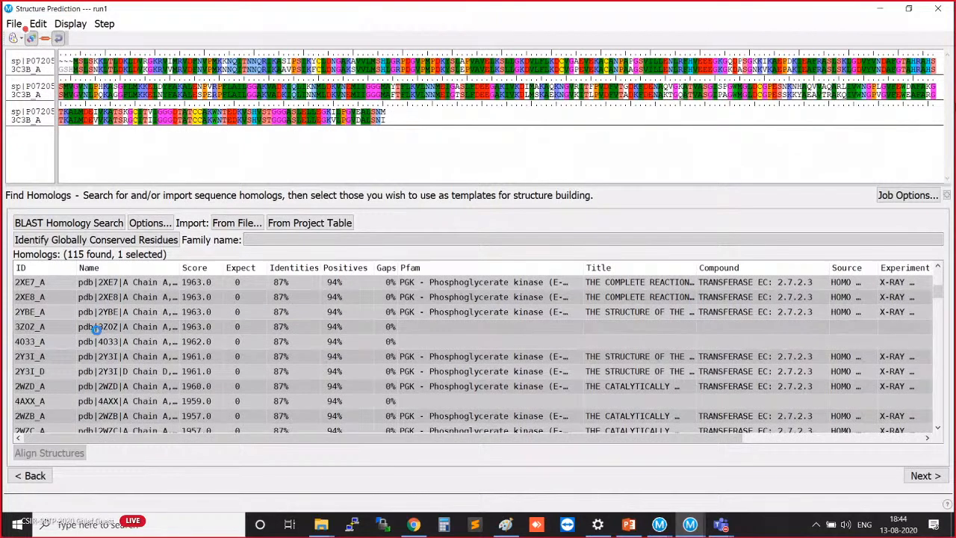
left_click(96, 328)
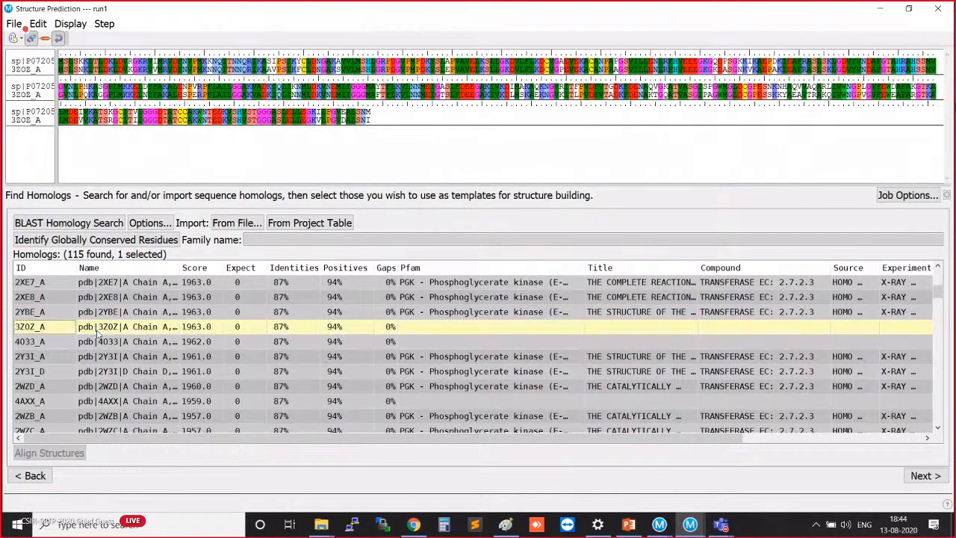
left_click(146, 340)
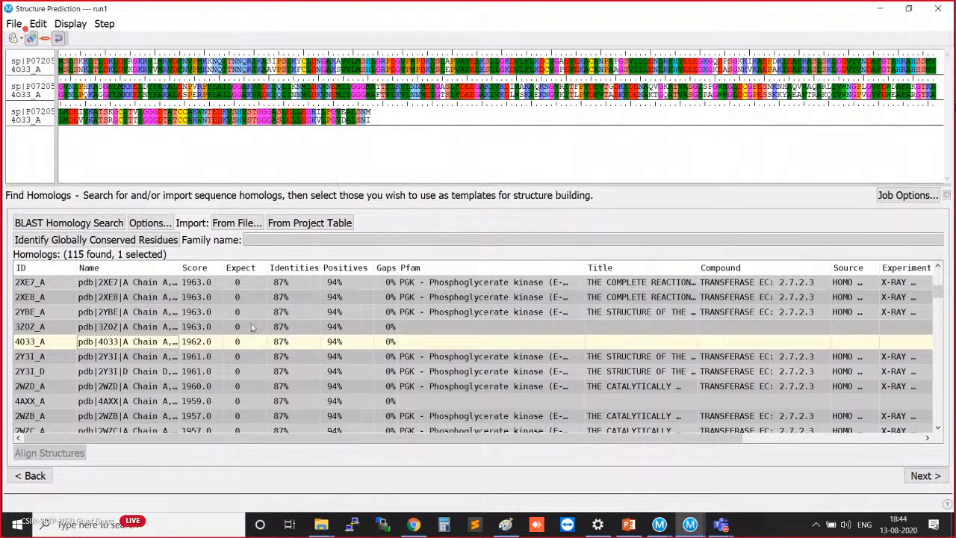
Select 2ZGV_A as the template for PGK2_HUMAN and continue to the Edit Alignment stage.
scroll(213, 323, "up", 4)
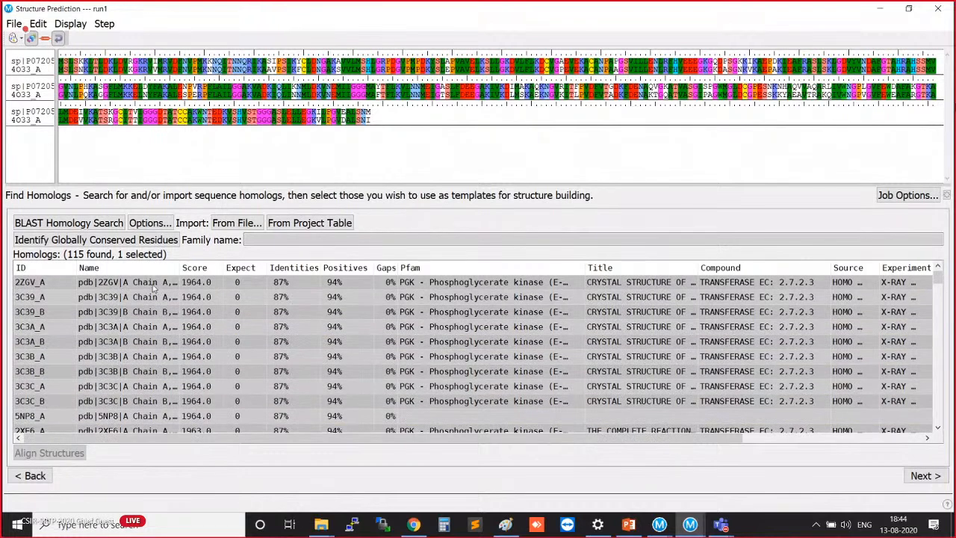
left_click(154, 284)
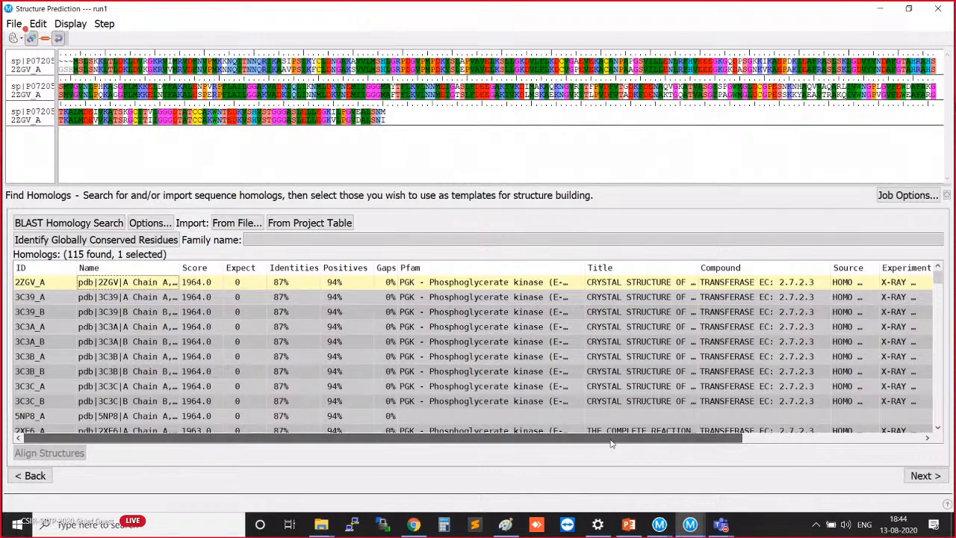
left_click_drag(610, 443, 524, 451)
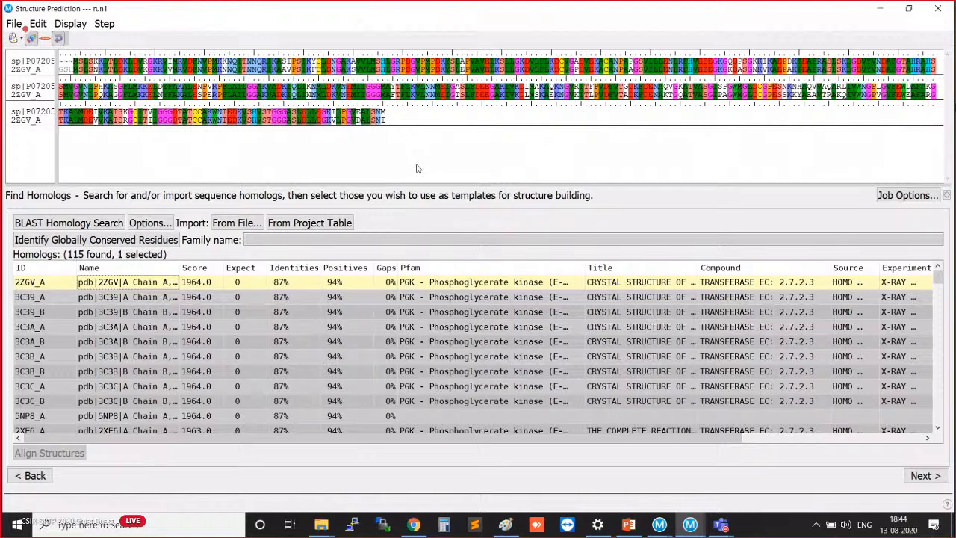
left_click(922, 475)
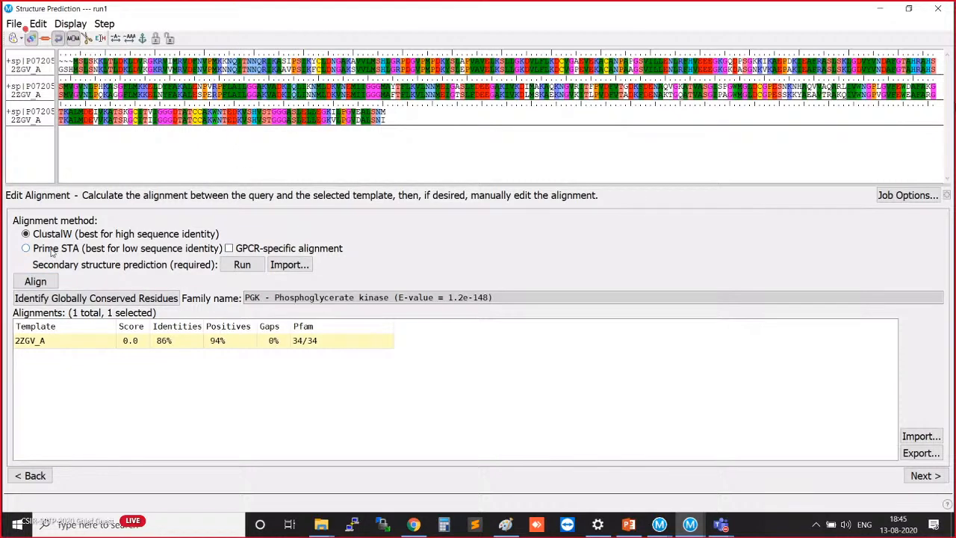
Display the template's secondary structure in the alignment, keep ClustalW as the alignment method and continue to the Build Structure stage.
key("ctrl")
key("ctrl")
left_click(50, 41)
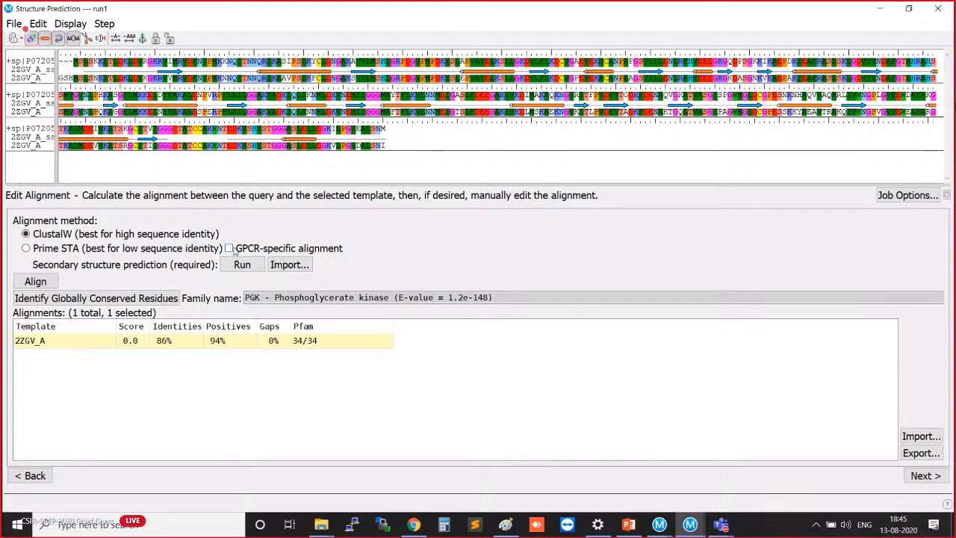
key("ctrl")
left_click(917, 471)
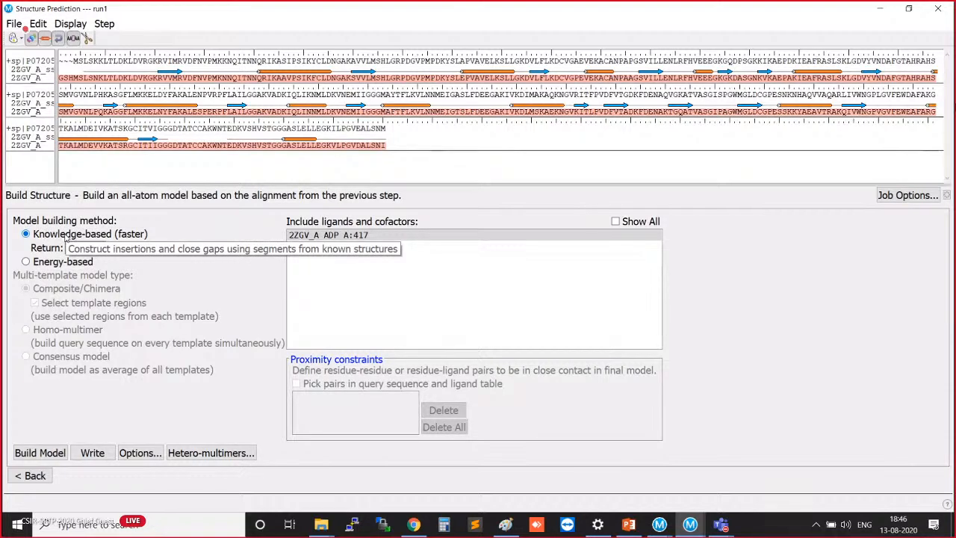
Try the Energy-based model building method and return to the Knowledge-based method.
left_click(36, 267)
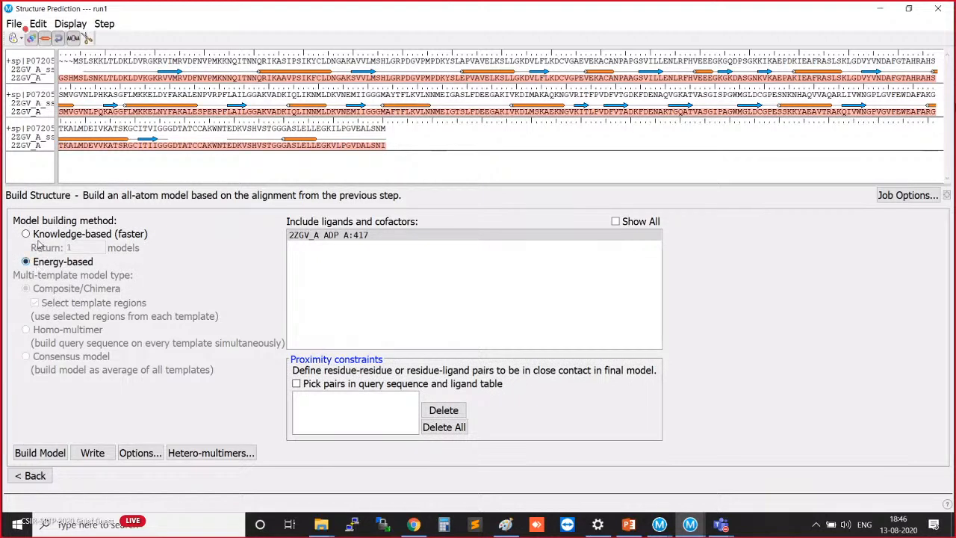
left_click(39, 237)
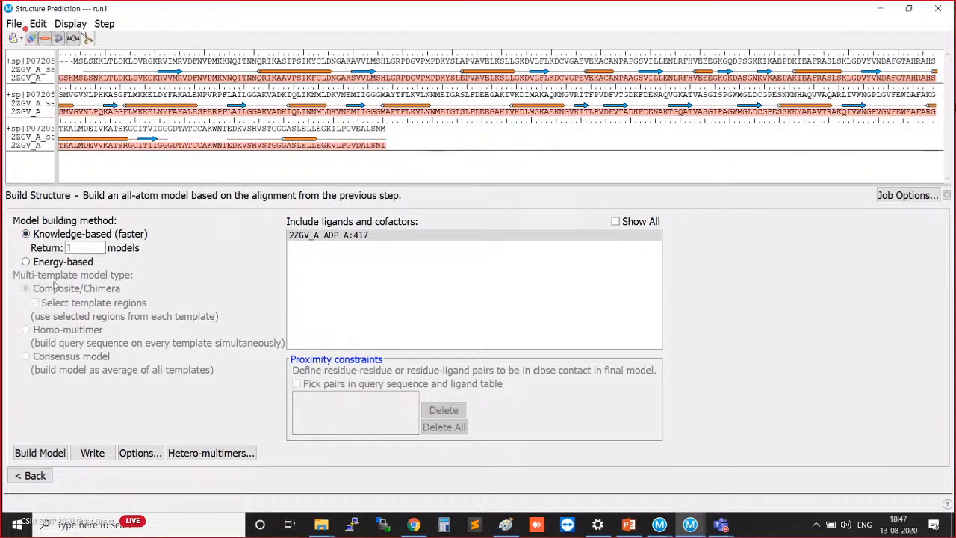
key("ctrl")
key("ctrl")
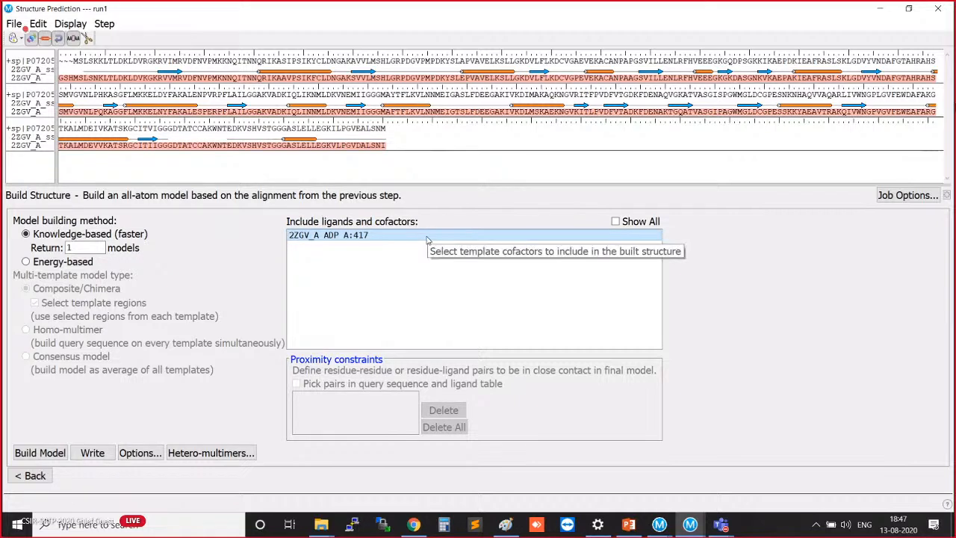
Include the ADP A:417 ligand of 2ZGV_A in the structure and build the model.
key("ctrl")
key("ctrl")
key("ctrl")
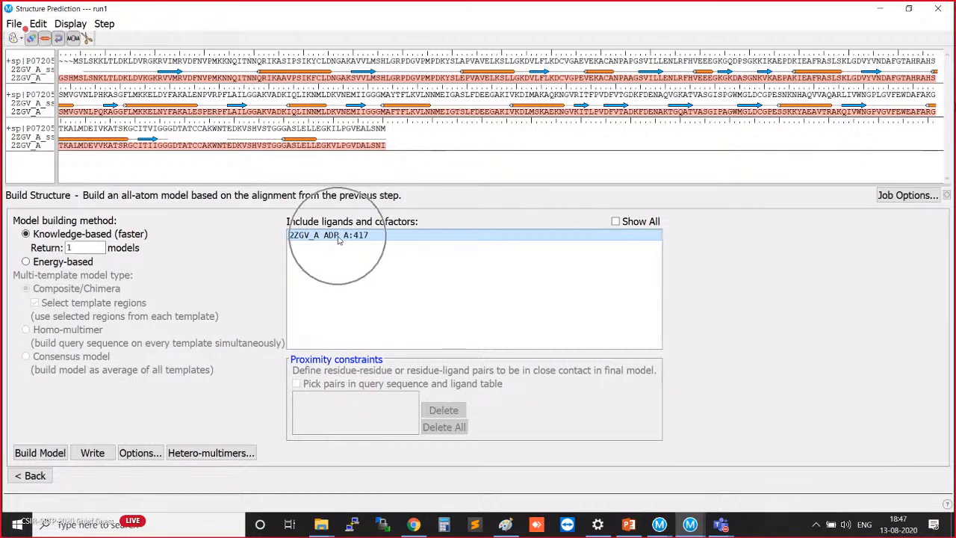
left_click(339, 236)
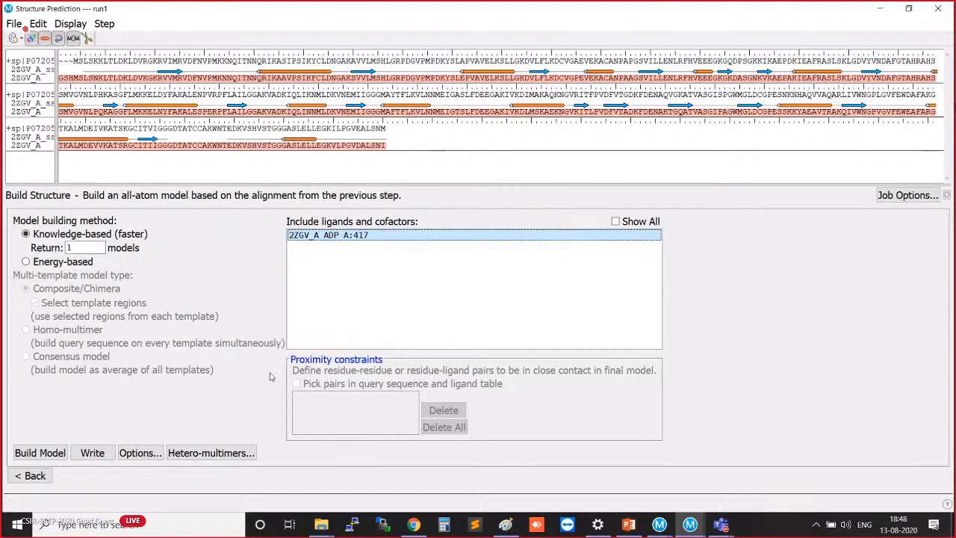
left_click(57, 457)
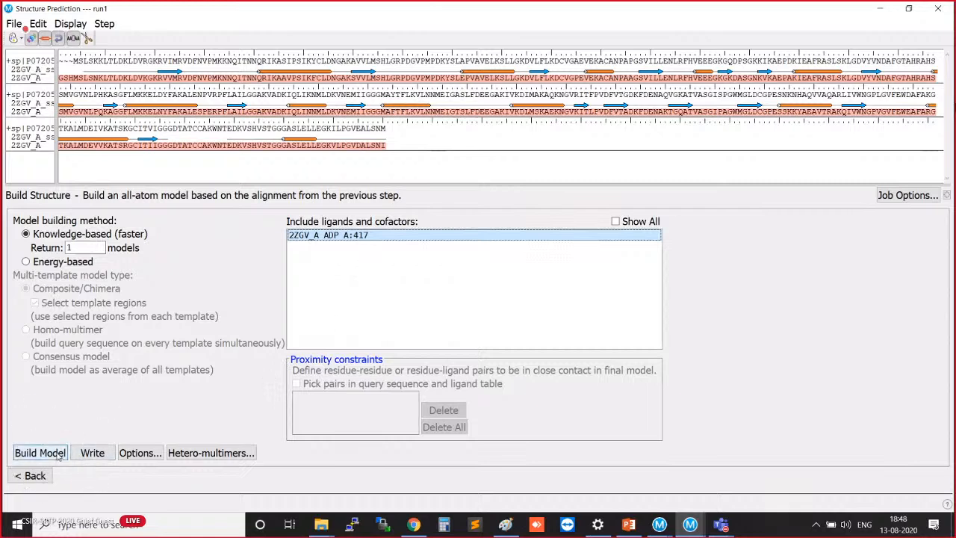
key("ctrl")
key("ctrl")
key("ctrl")
Minimise the Structure Prediction and scratch project windows and bring up the HM.prj project with the finished homology model.
left_click(880, 9)
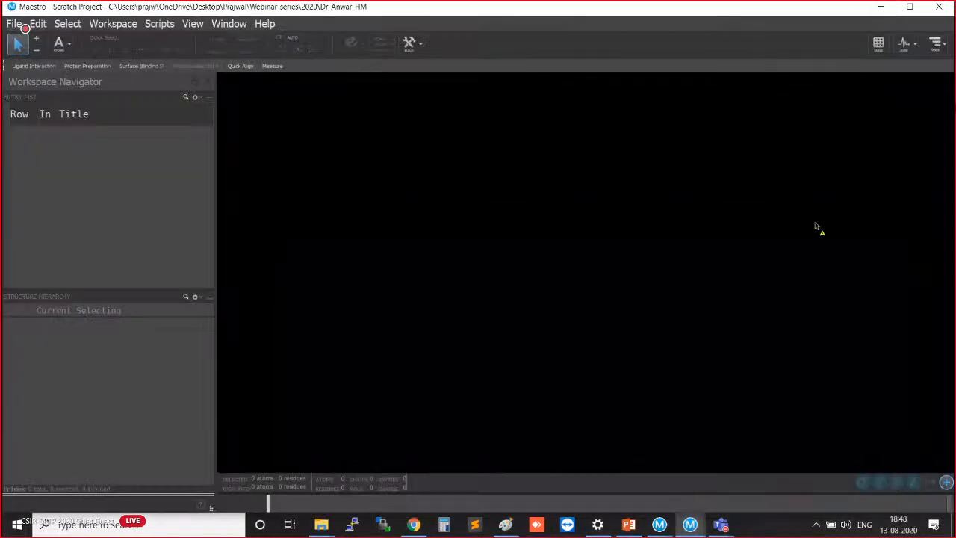
left_click(879, 8)
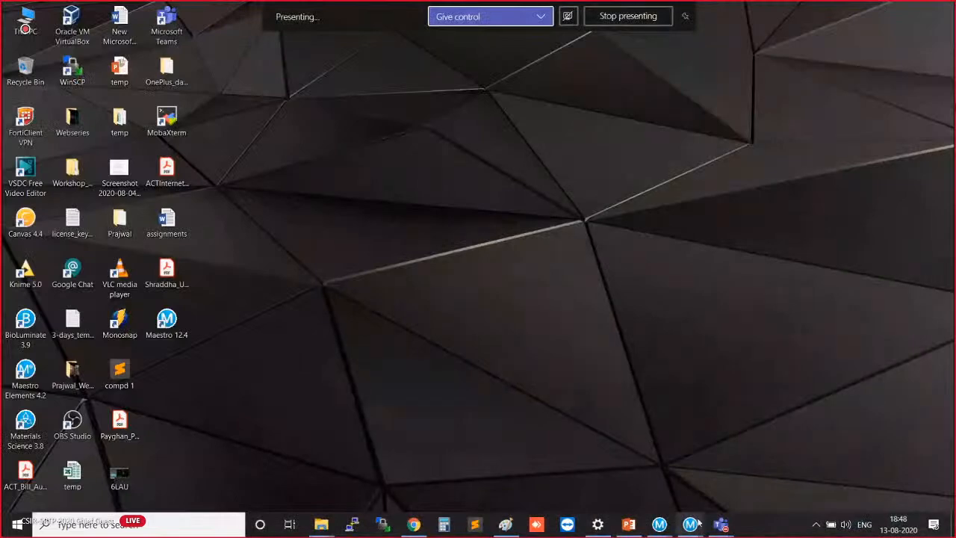
mouse_move(689, 524)
left_click(523, 478)
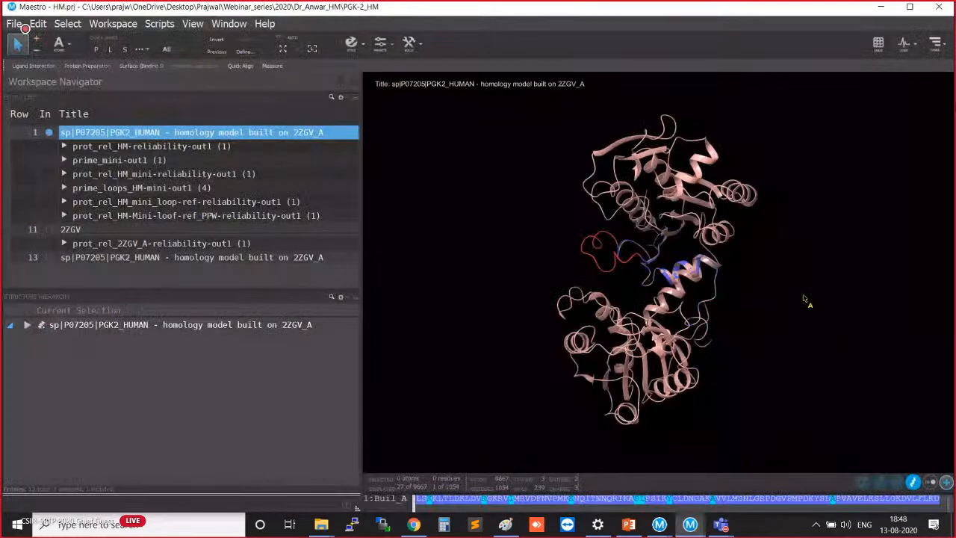
middle_click_drag(796, 290, 754, 303)
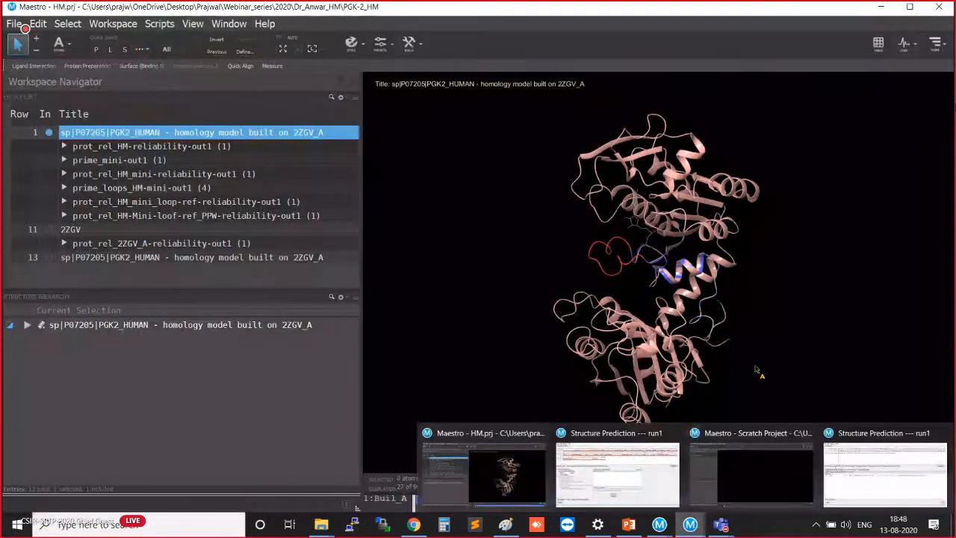
middle_click_drag(776, 309, 754, 312)
Close both Structure Prediction windows, leaving the HM.prj workspace in front.
mouse_move(690, 524)
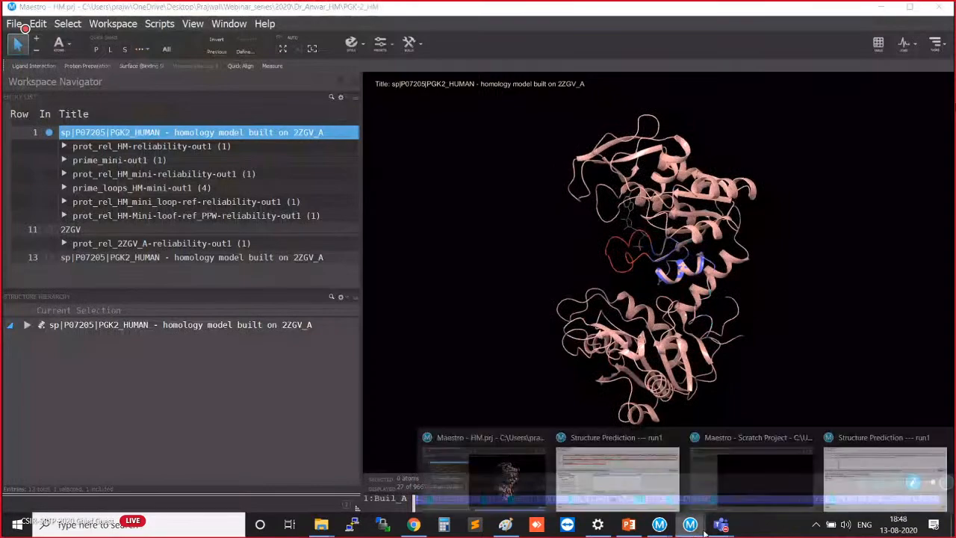
left_click(899, 459)
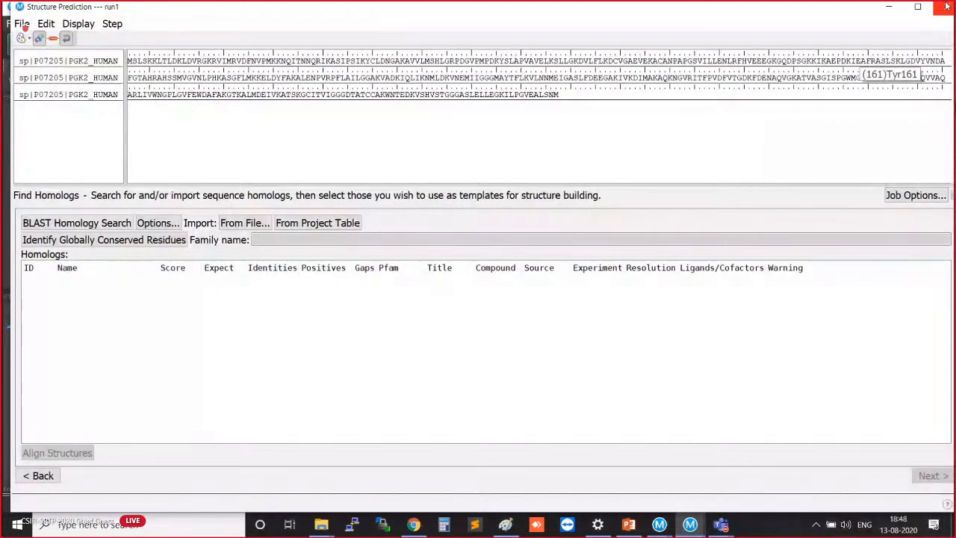
left_click(941, 7)
mouse_move(689, 524)
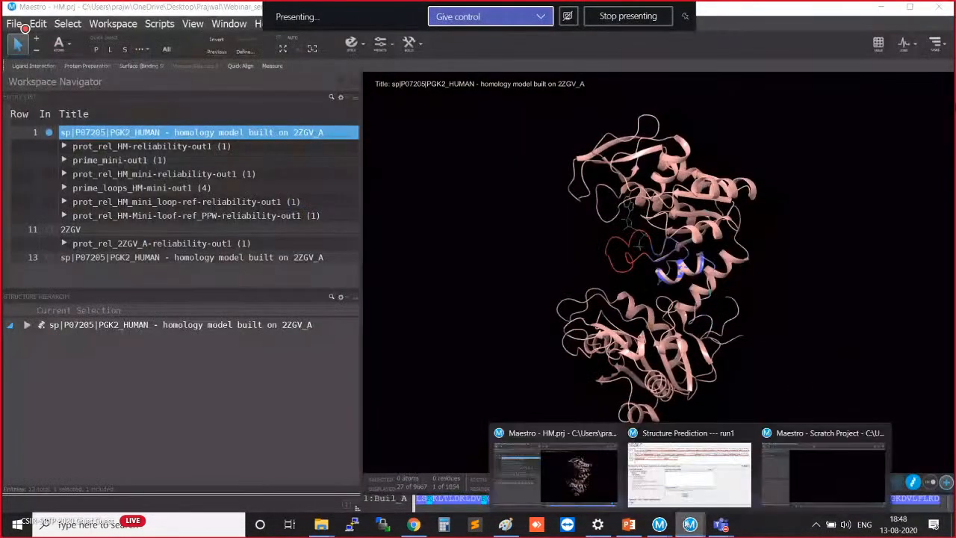
left_click(726, 450)
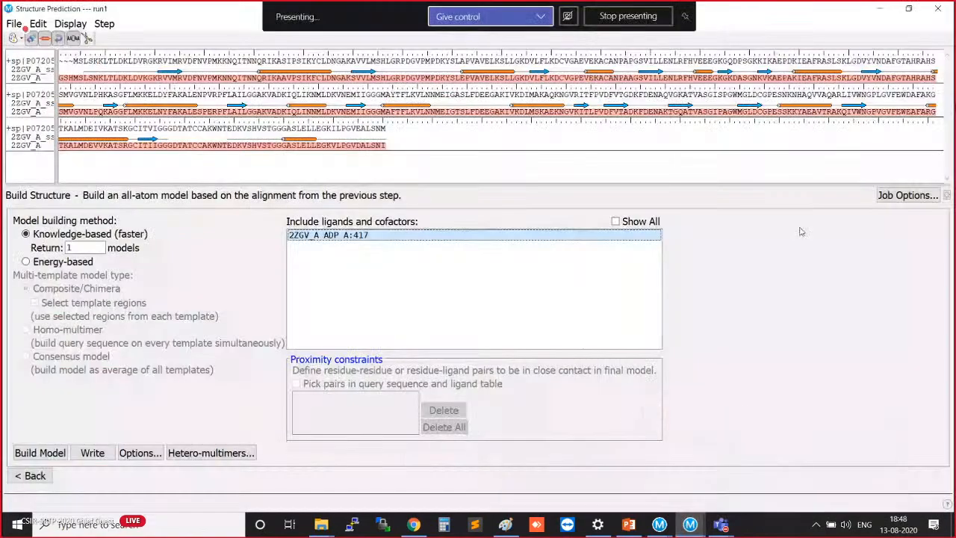
left_click(937, 8)
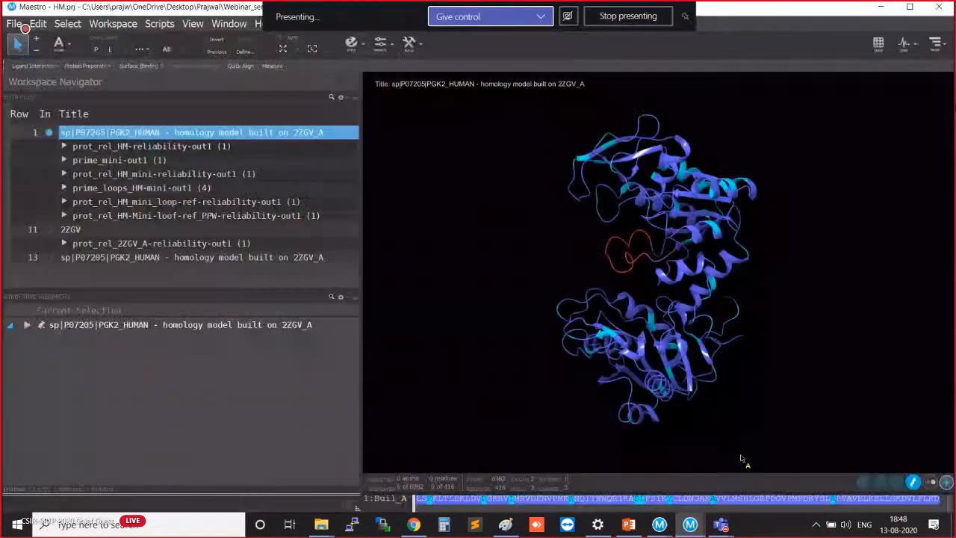
Examine the PGK2_HUMAN homology model built on 2ZGV_A from several distances, focusing on its red loop region.
middle_click_drag(780, 293, 783, 301)
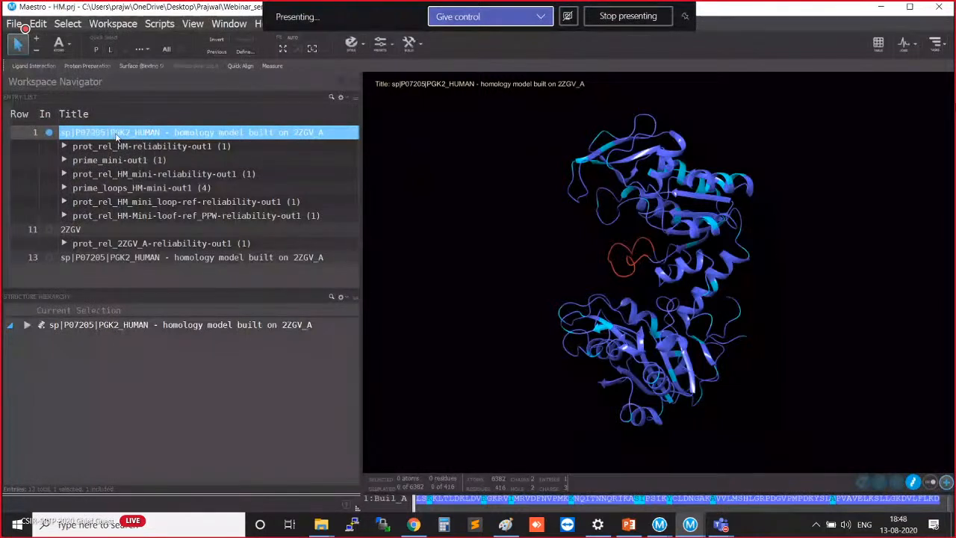
double_click(214, 134)
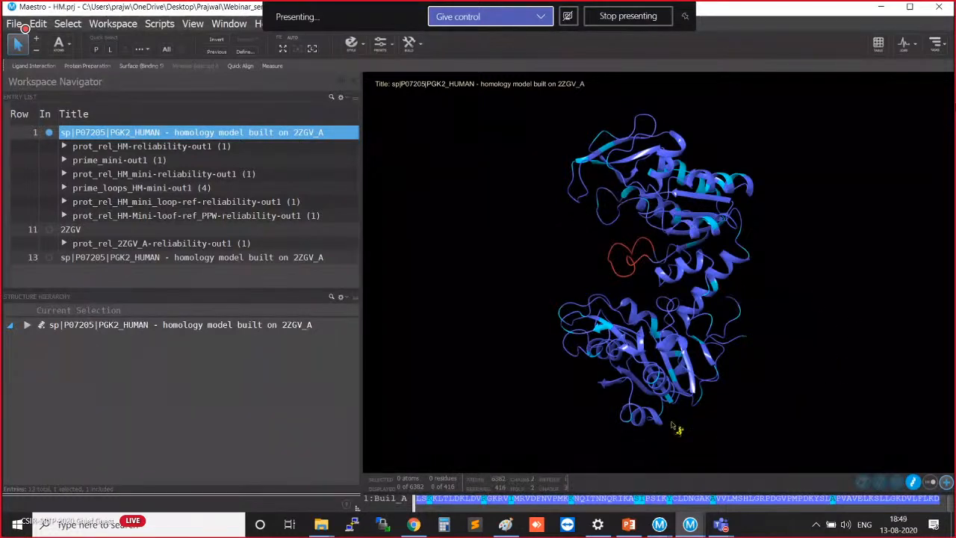
scroll(839, 385, "up", 3)
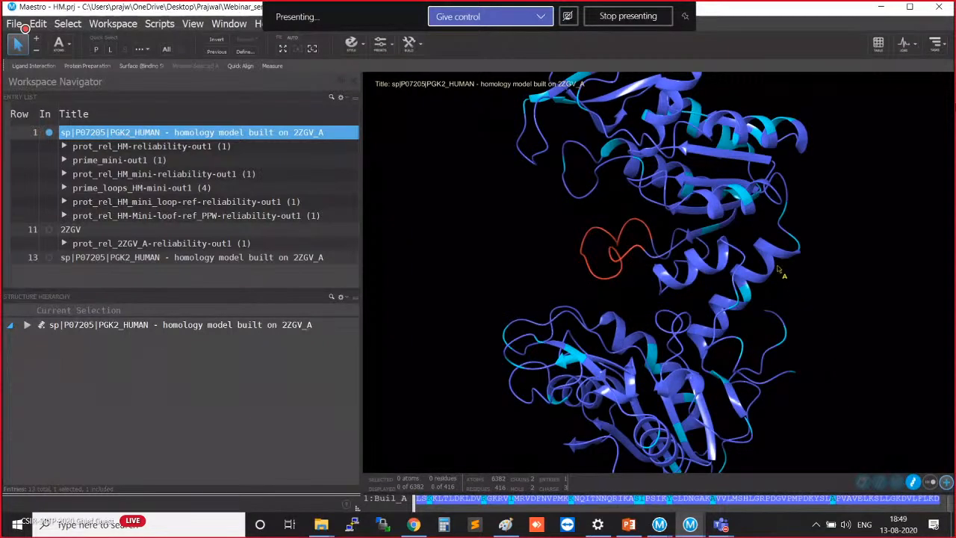
scroll(819, 306, "down", 3)
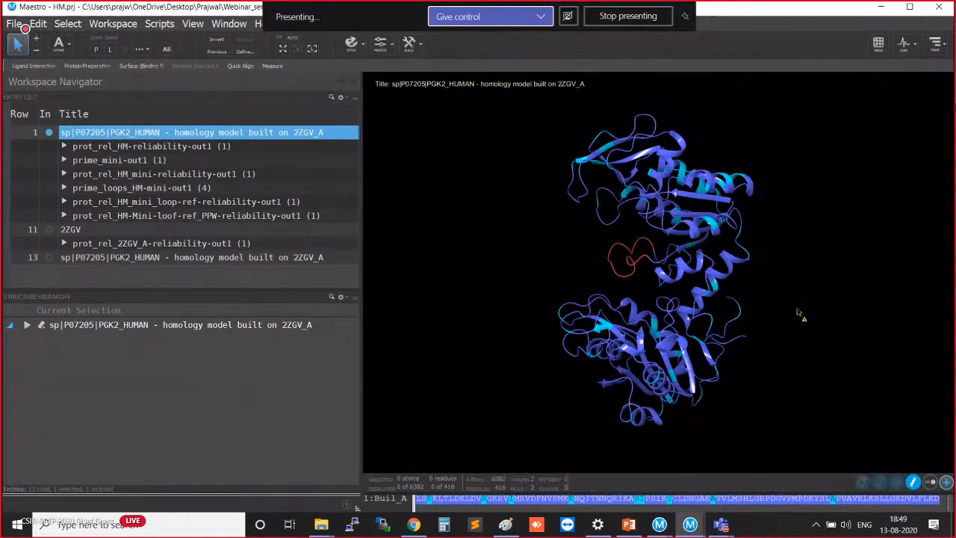
scroll(799, 316, "up", 5)
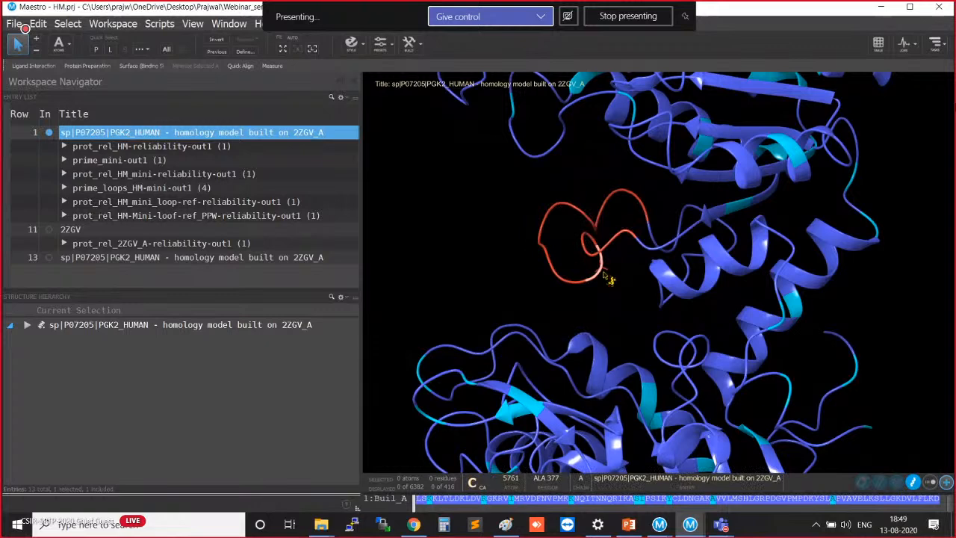
scroll(617, 288, "down", 5)
scroll(617, 288, "up", 4)
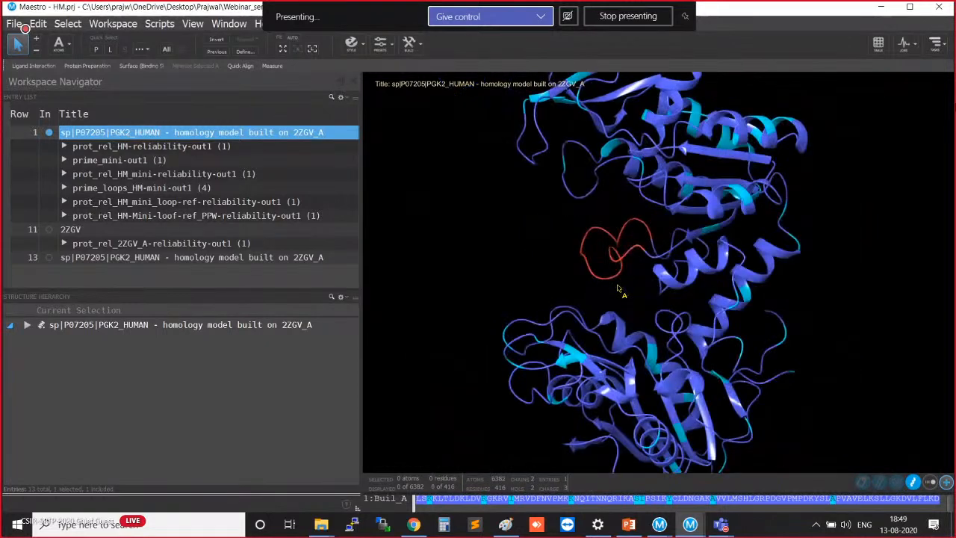
Open a Ramachandran plot of the PGK2_HUMAN homology model and arrange the enlarged plot window beside the structure.
scroll(617, 288, "down", 2)
mouse_move(783, 271)
middle_mouse_down()
mouse_move(746, 226)
mouse_move(783, 254)
mouse_move(768, 260)
middle_mouse_up()
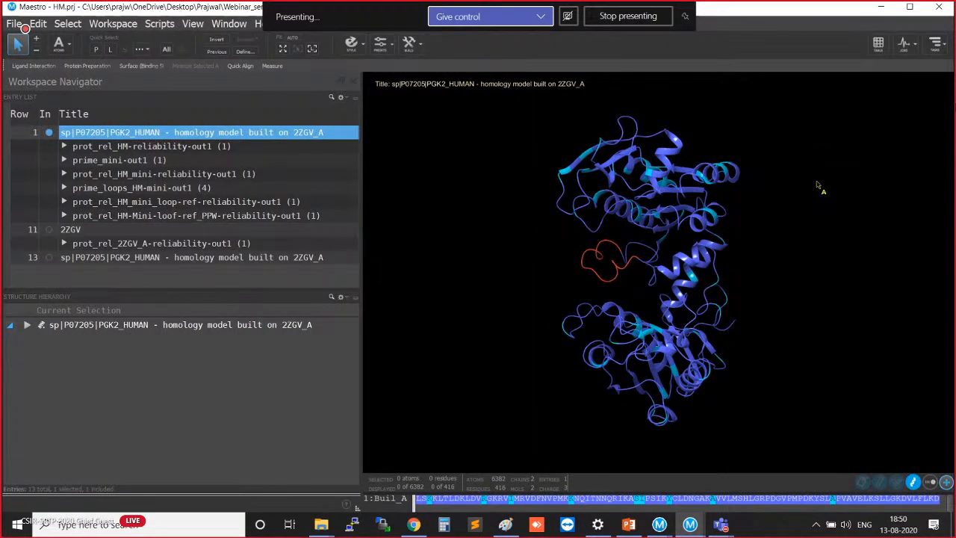
left_click(935, 44)
mouse_move(754, 74)
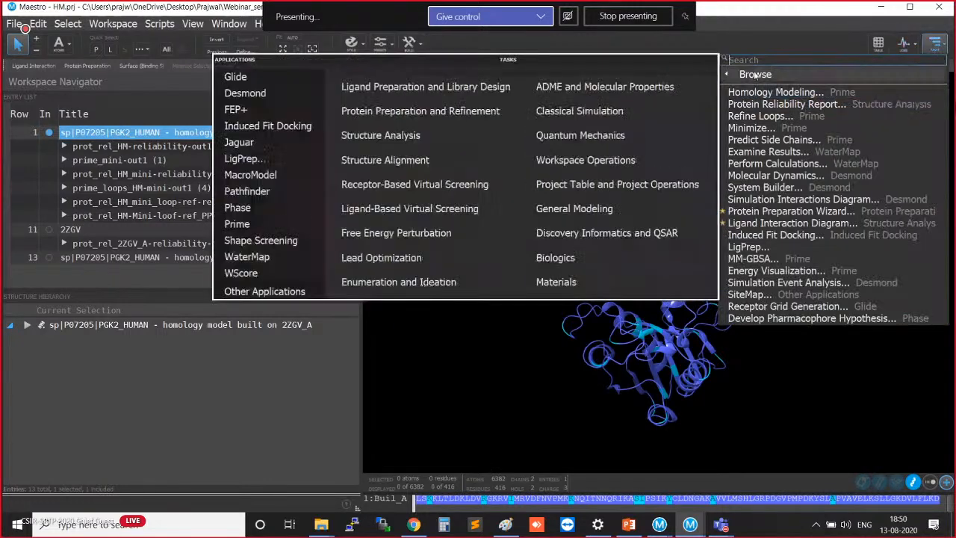
left_click(426, 136)
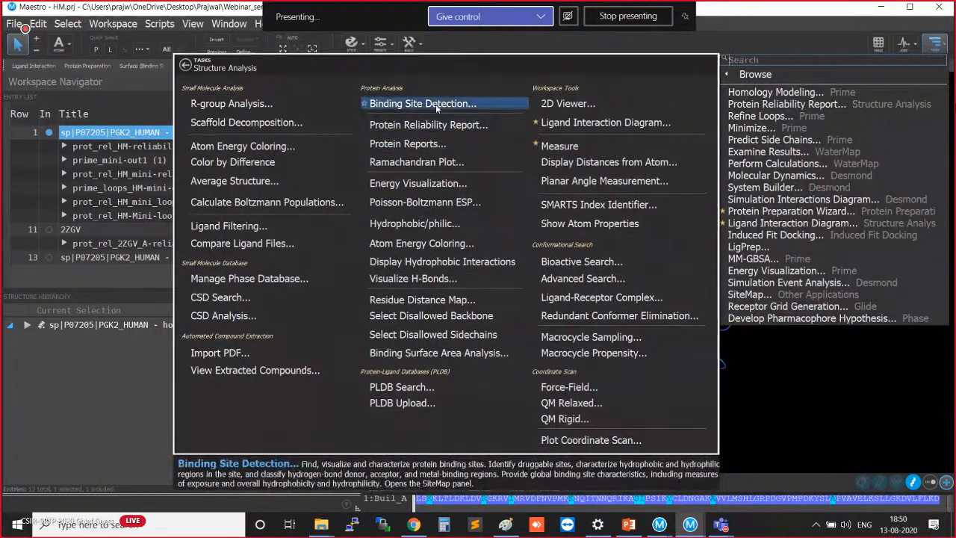
left_click(440, 161)
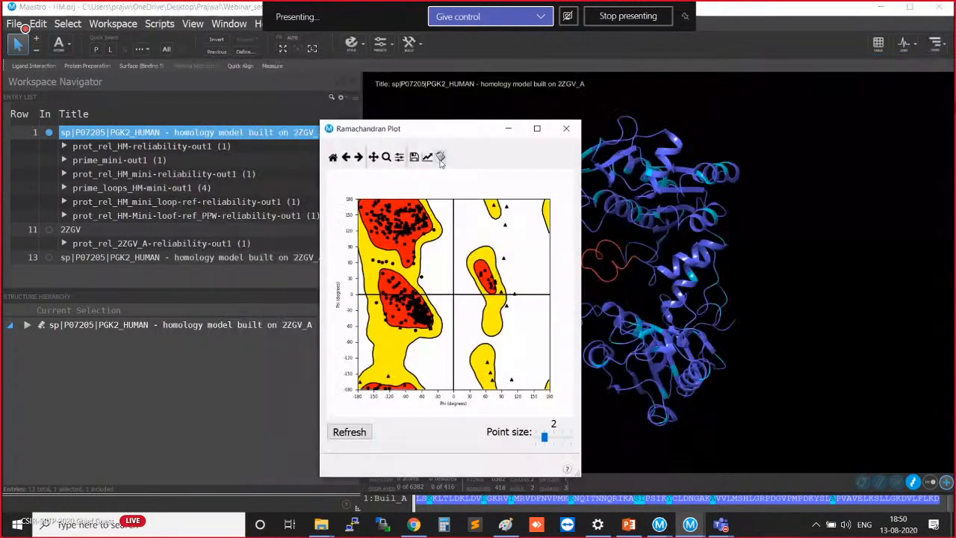
left_click_drag(480, 130, 265, 112)
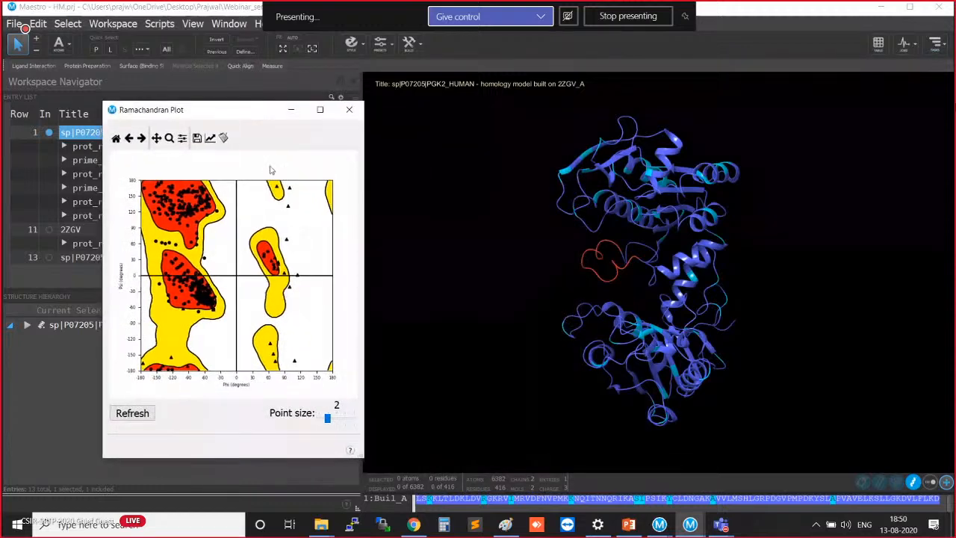
left_click_drag(359, 141, 510, 143)
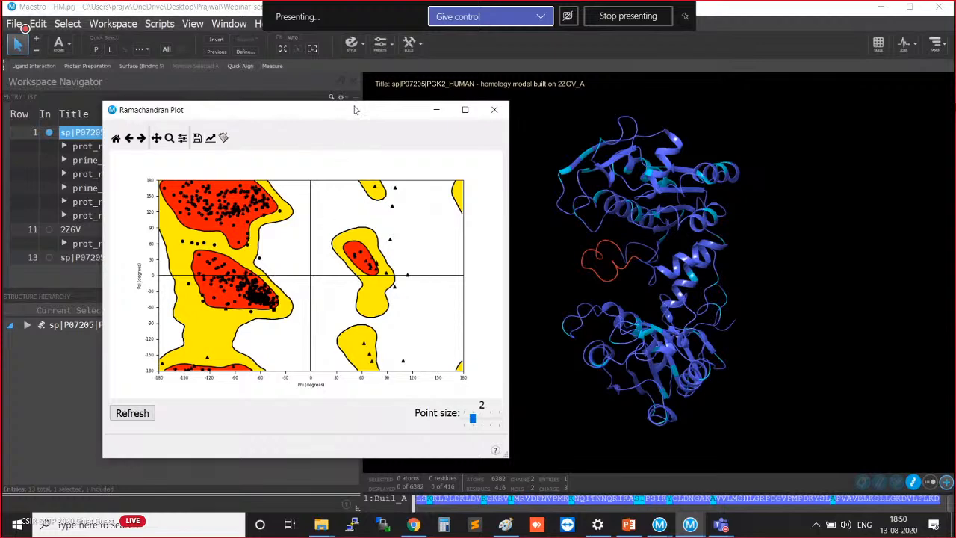
left_click_drag(303, 104, 296, 57)
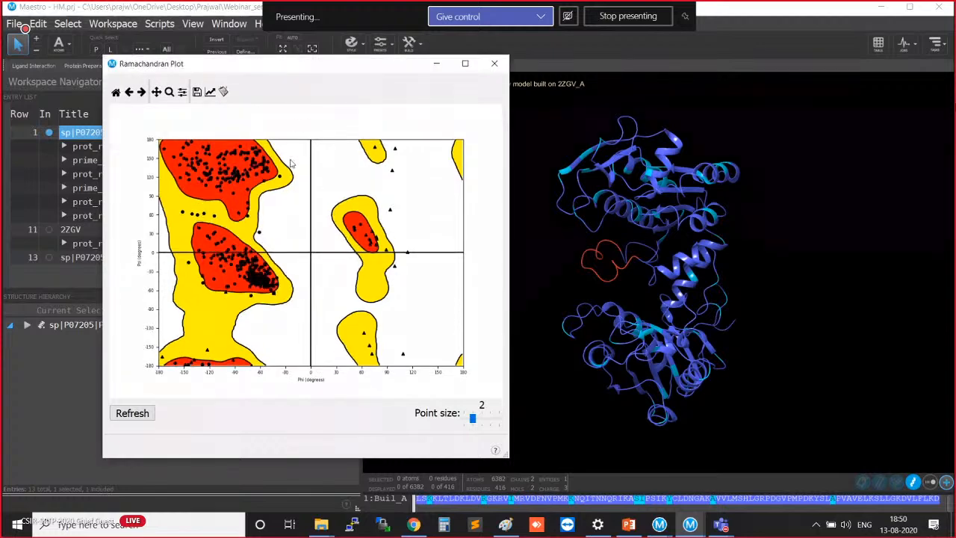
Pick the outlier residue A:ALA 377 in the Ramachandran plot and locate it in the 3D structure.
left_click(260, 234)
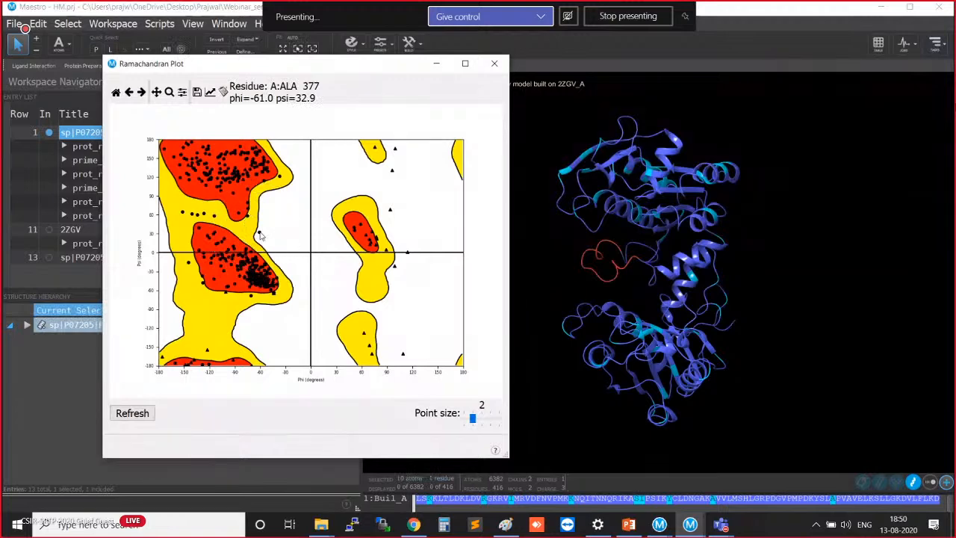
key("ctrl")
left_click(266, 235)
left_click(260, 233)
left_click(266, 236)
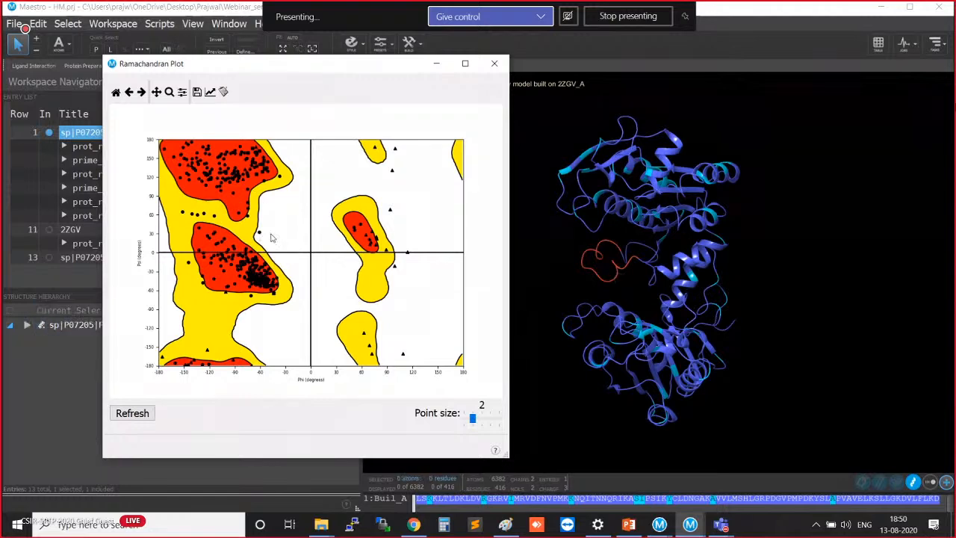
left_click(259, 235)
left_click(259, 235)
left_click(262, 235)
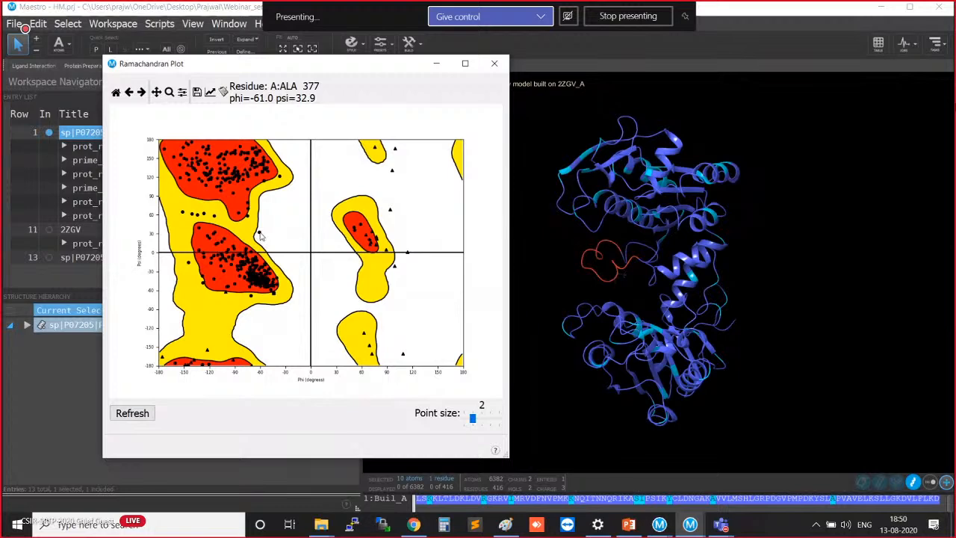
key("ctrl")
left_click(261, 234)
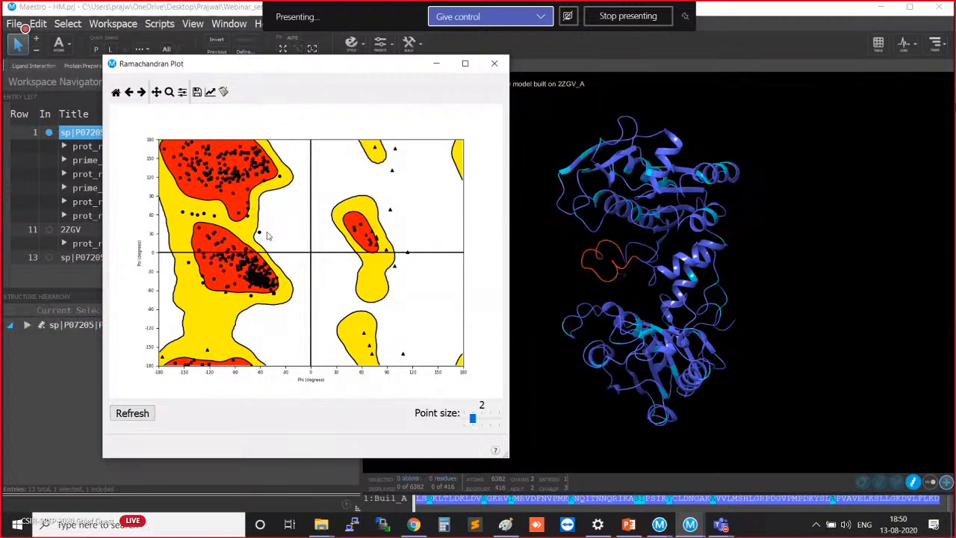
left_click(261, 235)
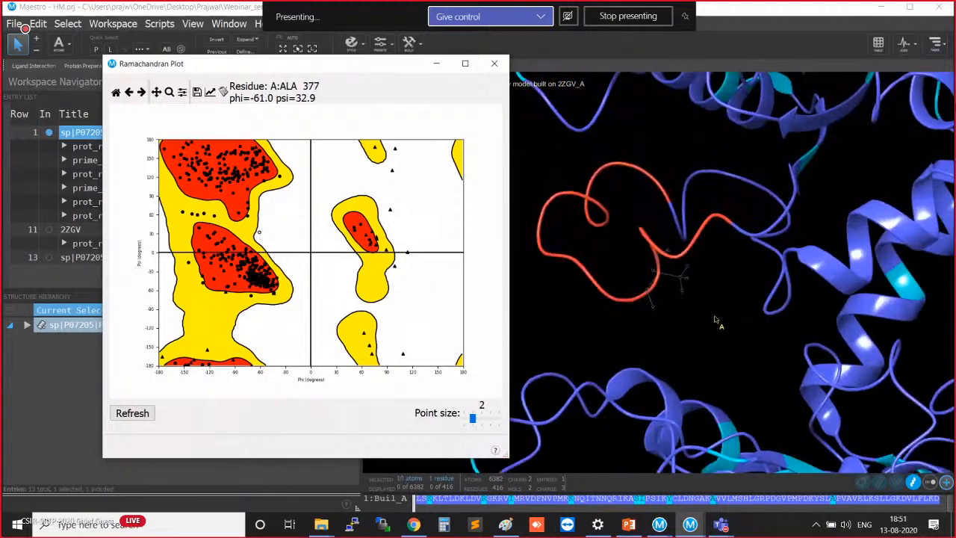
Compare the ALA 377 and GLY 338 plot points with their residues in the structure, and minimise the plot.
mouse_move(711, 307)
middle_mouse_down()
mouse_move(684, 309)
mouse_move(702, 302)
mouse_move(700, 321)
middle_mouse_up()
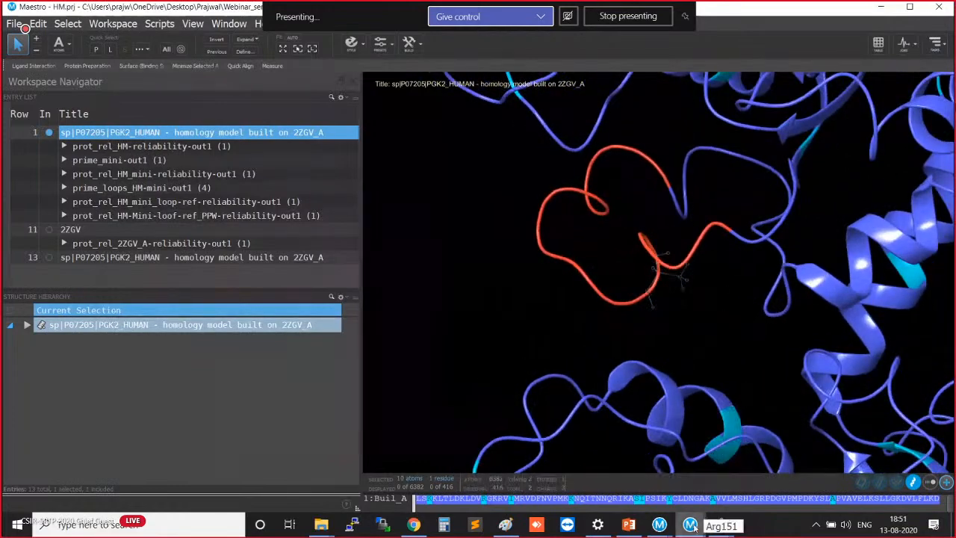
mouse_move(689, 525)
left_click(847, 471)
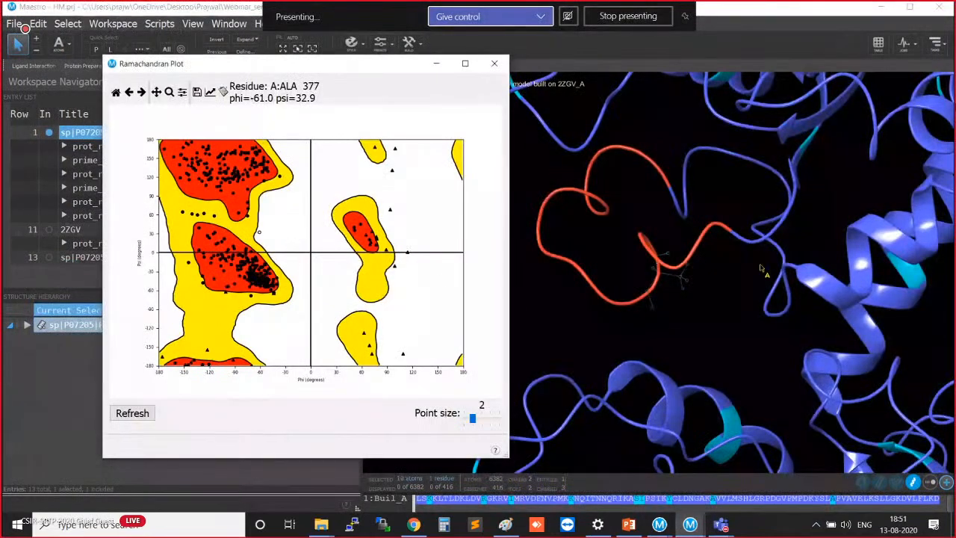
left_click(670, 322)
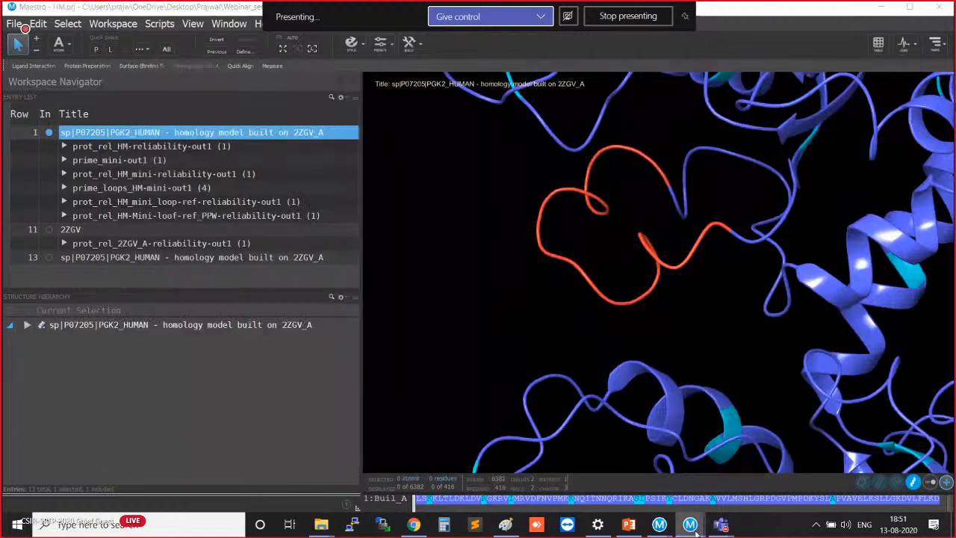
mouse_move(690, 524)
left_click(840, 486)
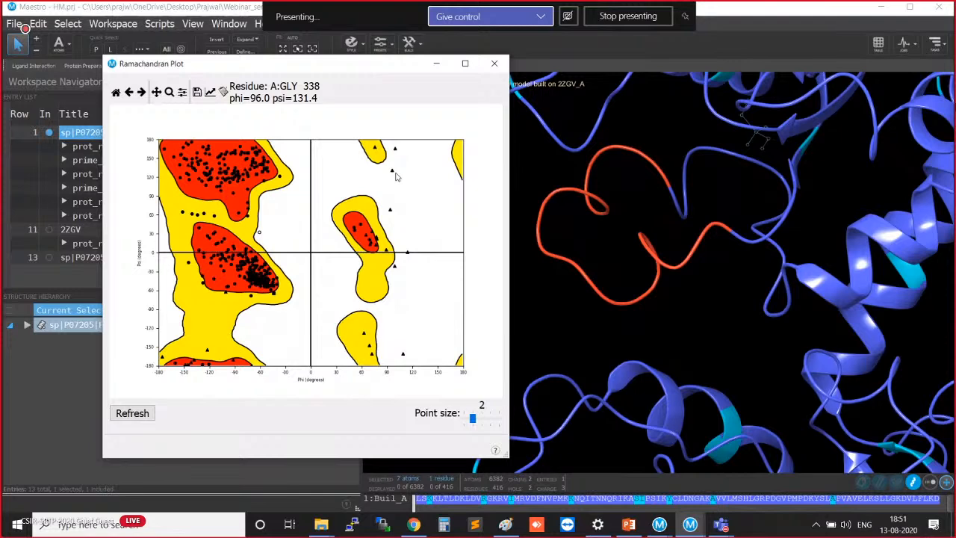
left_click(437, 65)
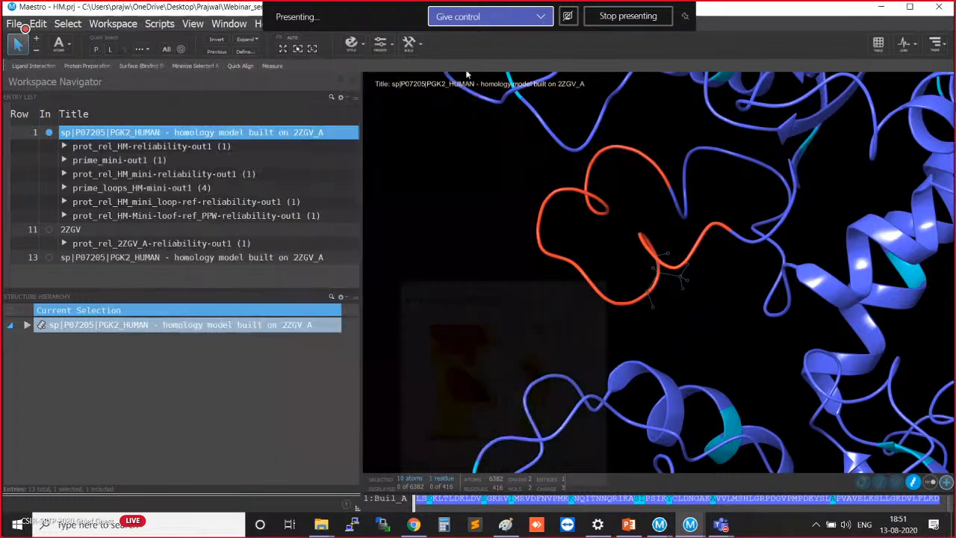
Select the prot_rel_HM-reliability-out1 group and clear the residue selection, bringing the whole model into view.
left_click(156, 147)
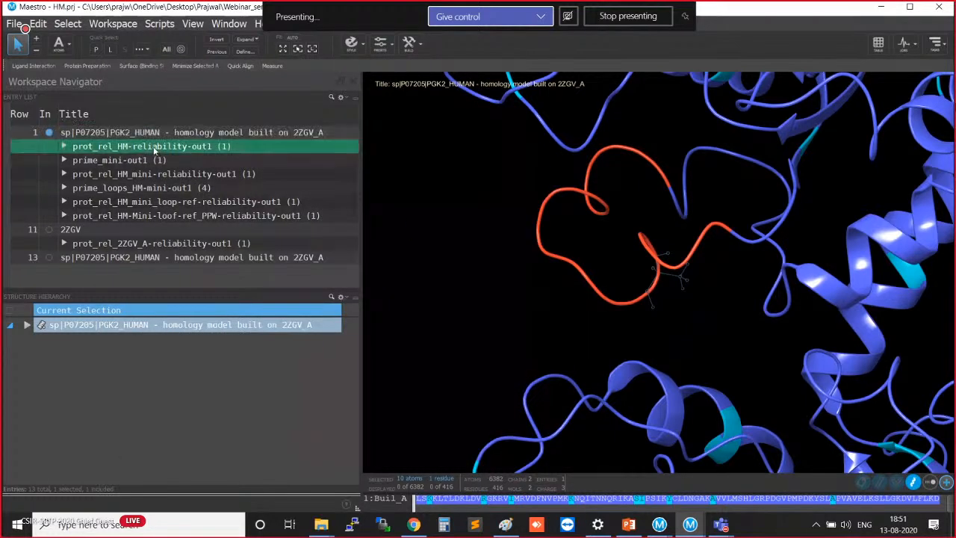
left_click(498, 329)
scroll(499, 329, "down", 5)
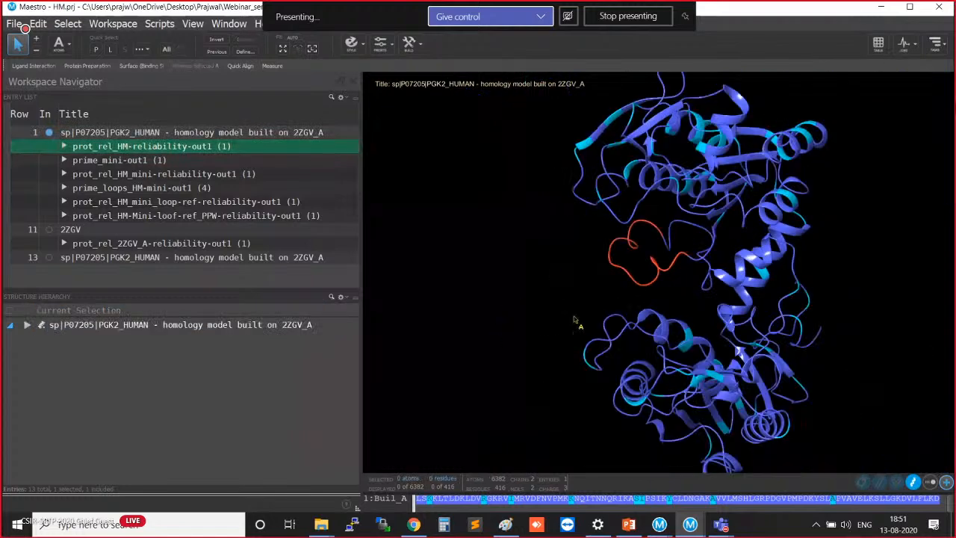
middle_click_drag(862, 292, 857, 281)
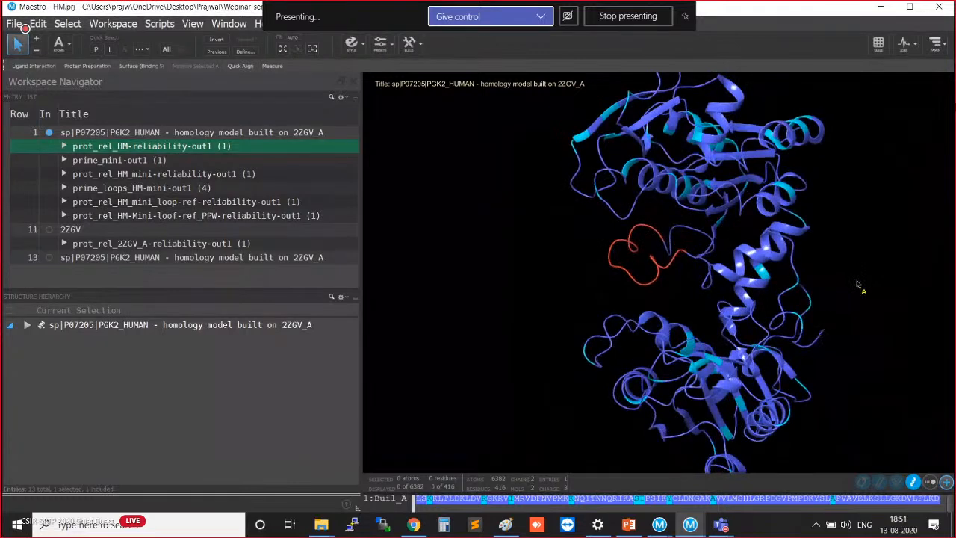
left_click(940, 54)
left_click(777, 76)
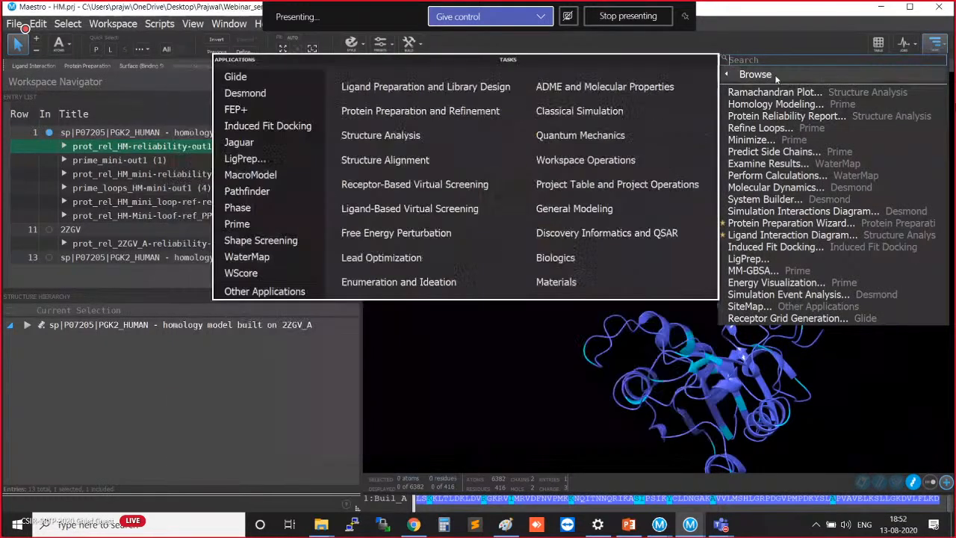
left_click(412, 139)
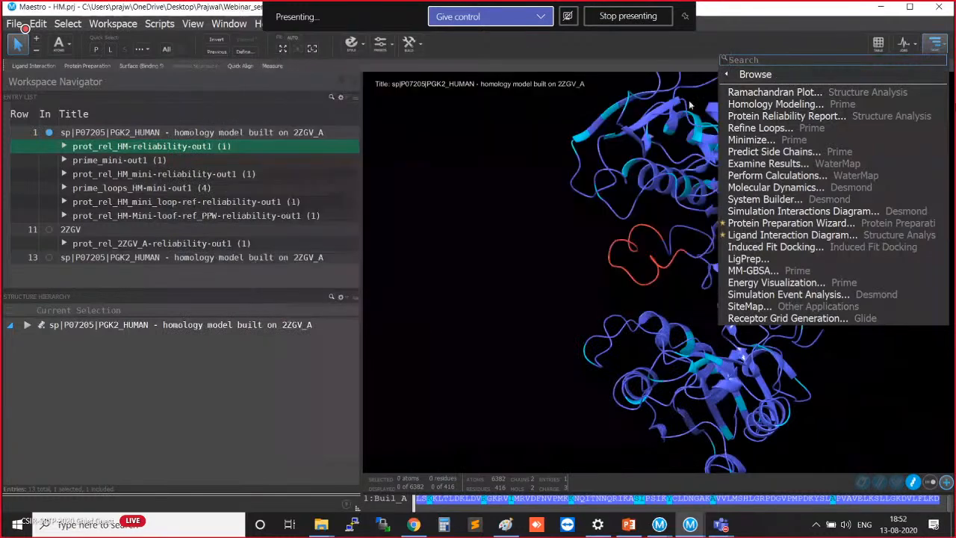
left_click(743, 77)
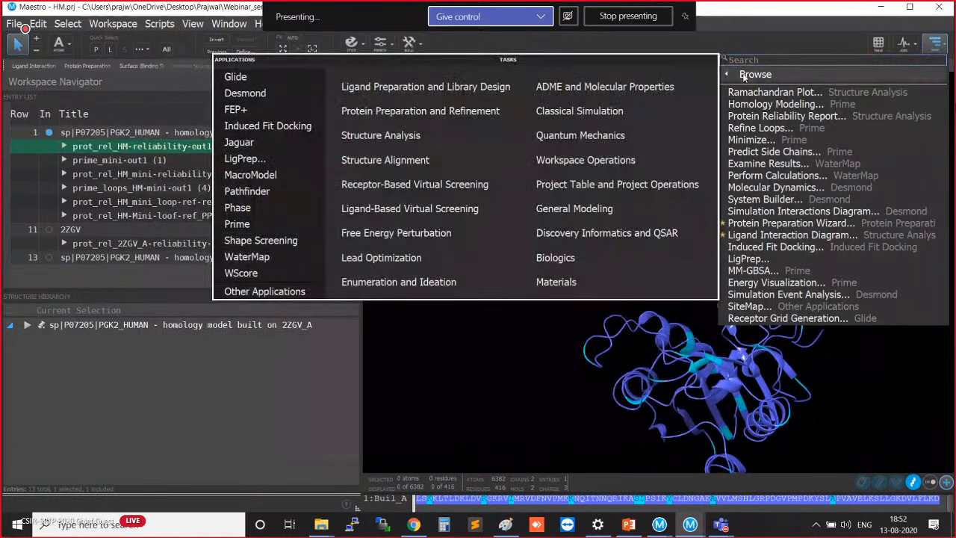
left_click(429, 134)
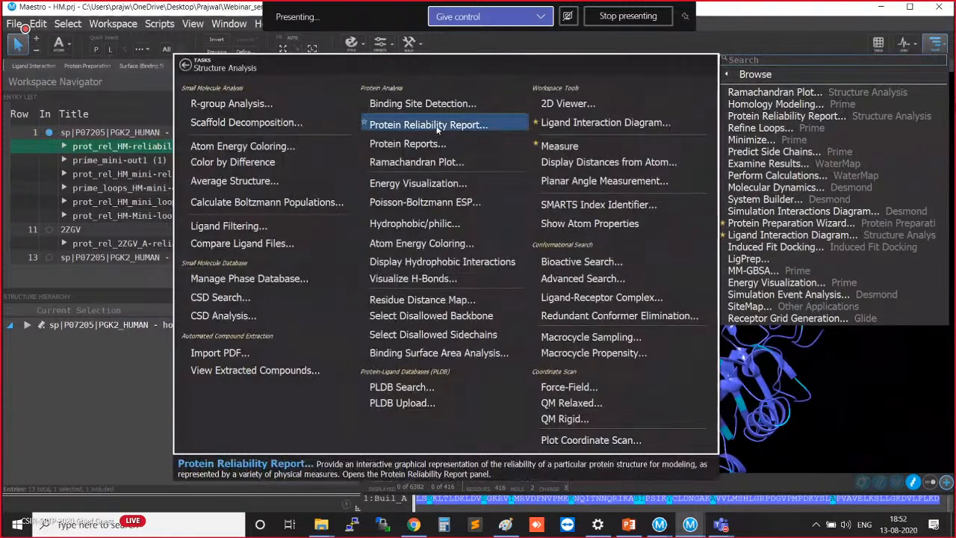
left_click(438, 126)
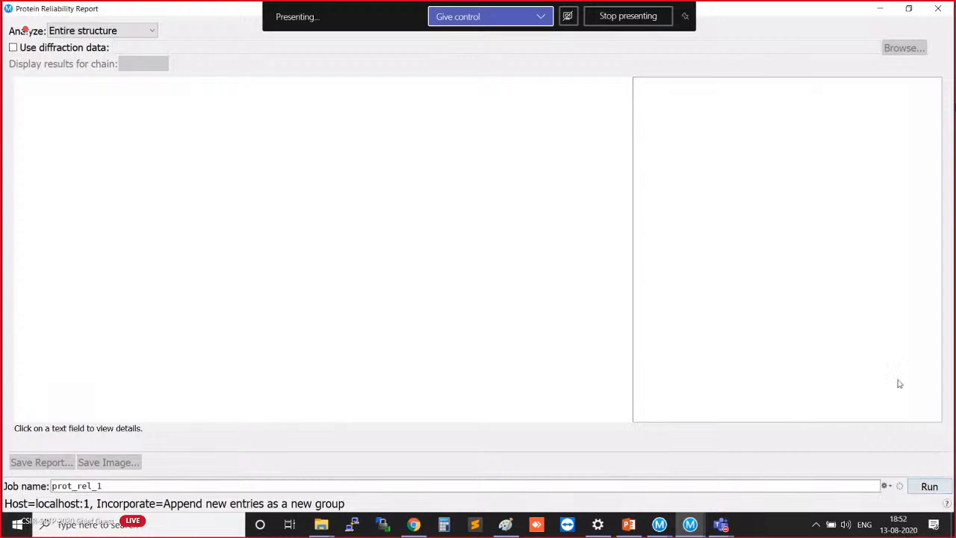
left_click(937, 10)
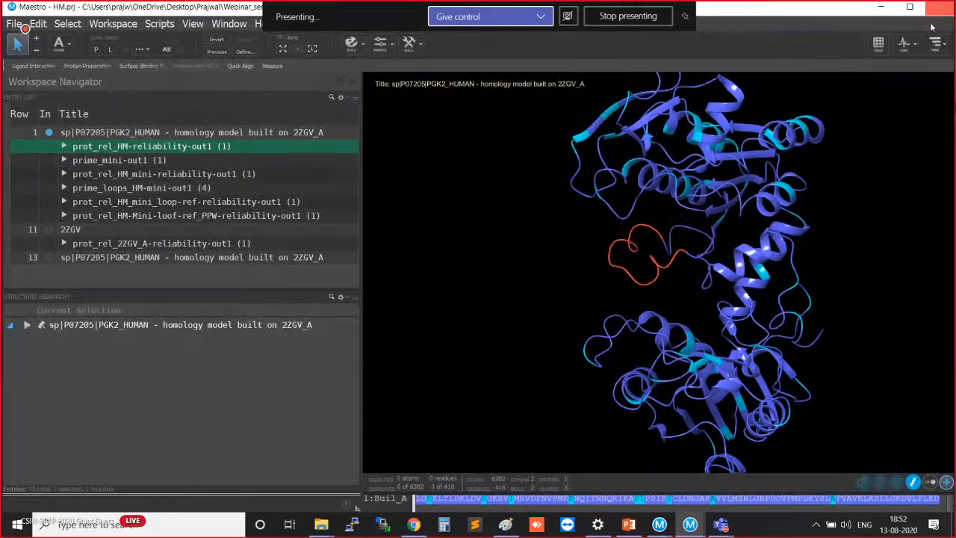
Include the model from the prot_rel_HM-reliability-out1 group in the workspace and review its Protein Reliability Report.
left_click(64, 146)
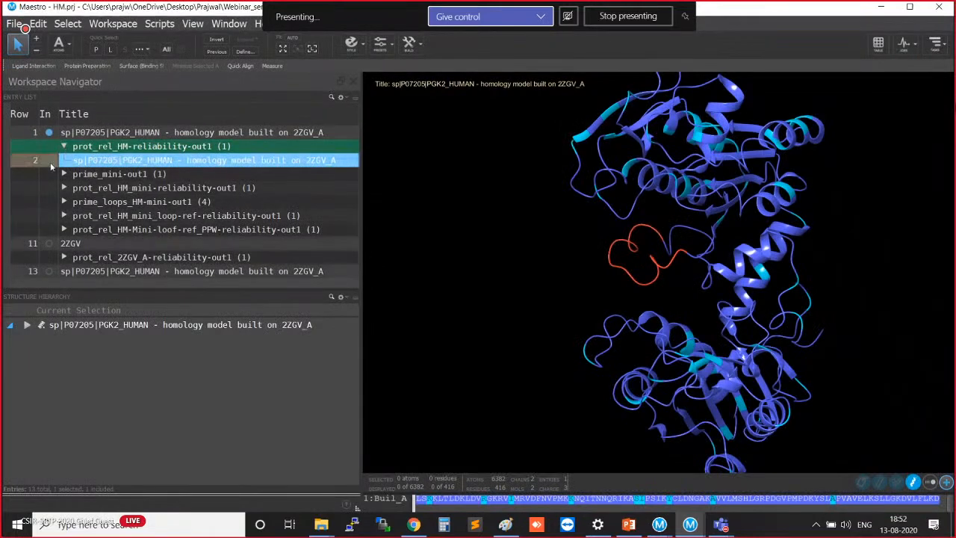
left_click(49, 160)
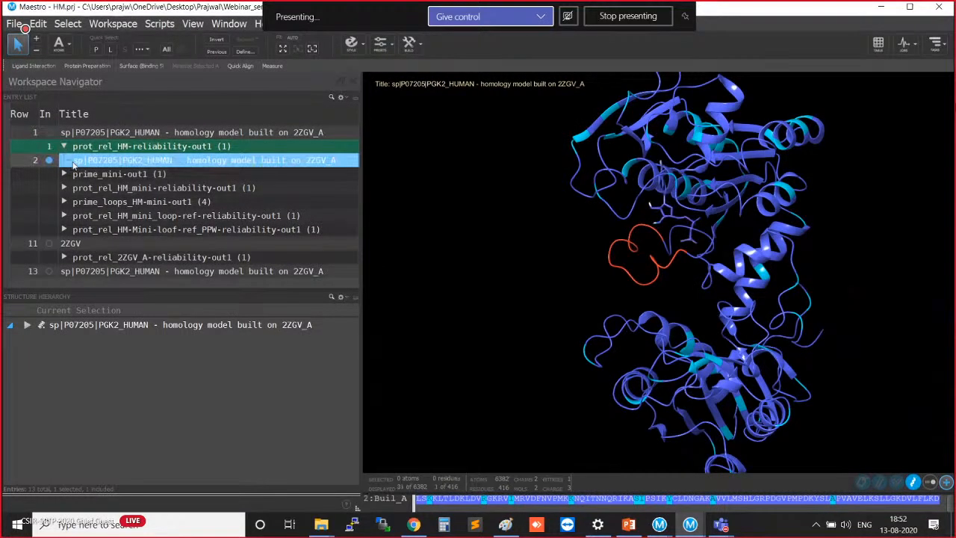
left_click(934, 45)
left_click(805, 91)
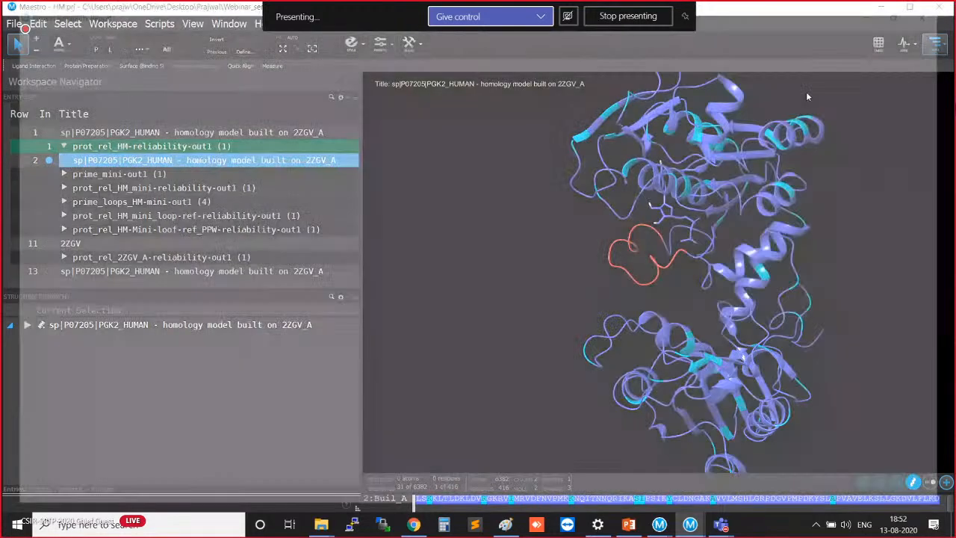
key("ctrl")
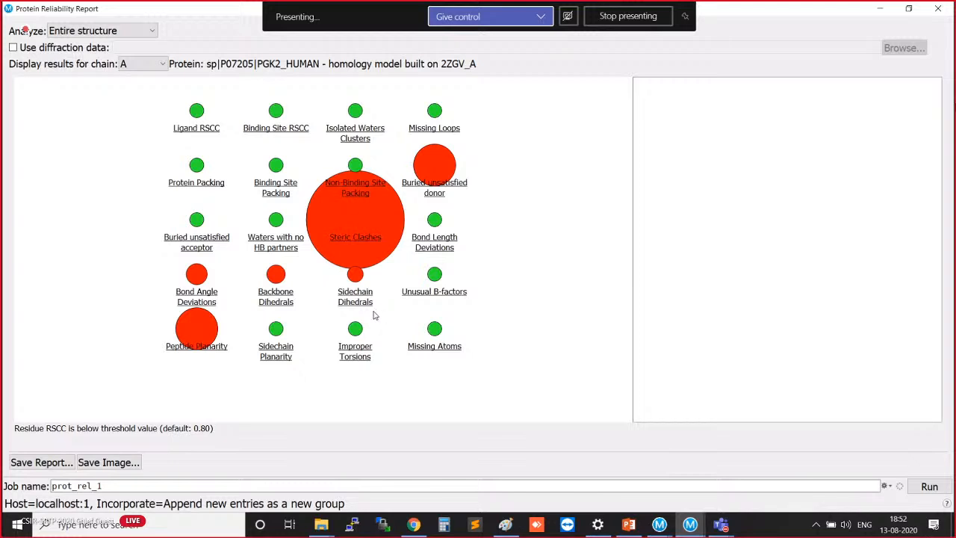
left_click(939, 9)
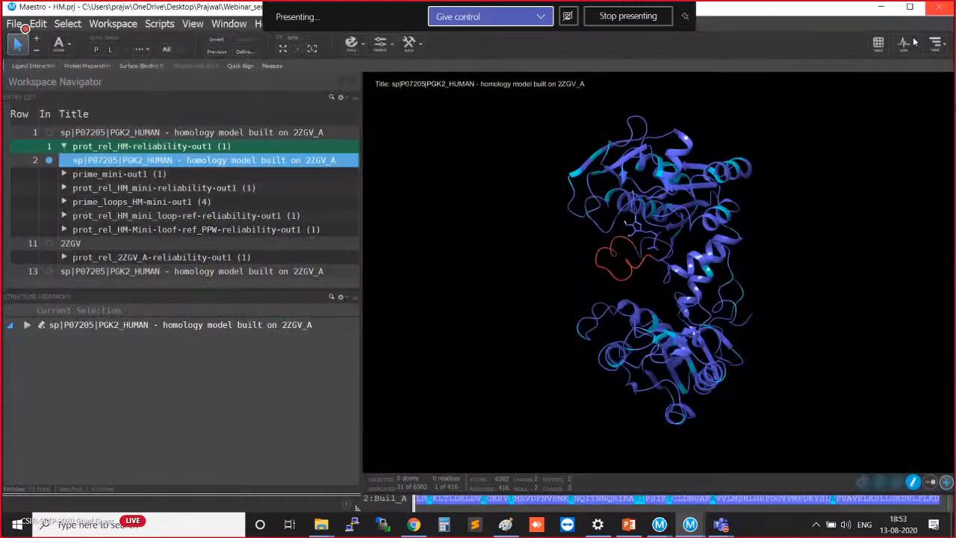
Select the prime_mini-out1 group and open the Prime Minimize setup for the included workspace entry.
left_click(155, 178)
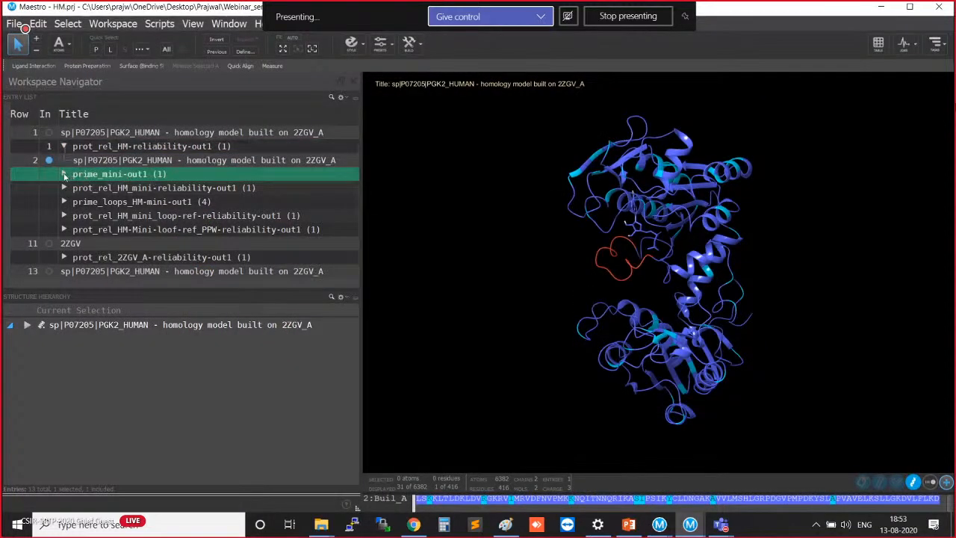
left_click(934, 44)
left_click(769, 75)
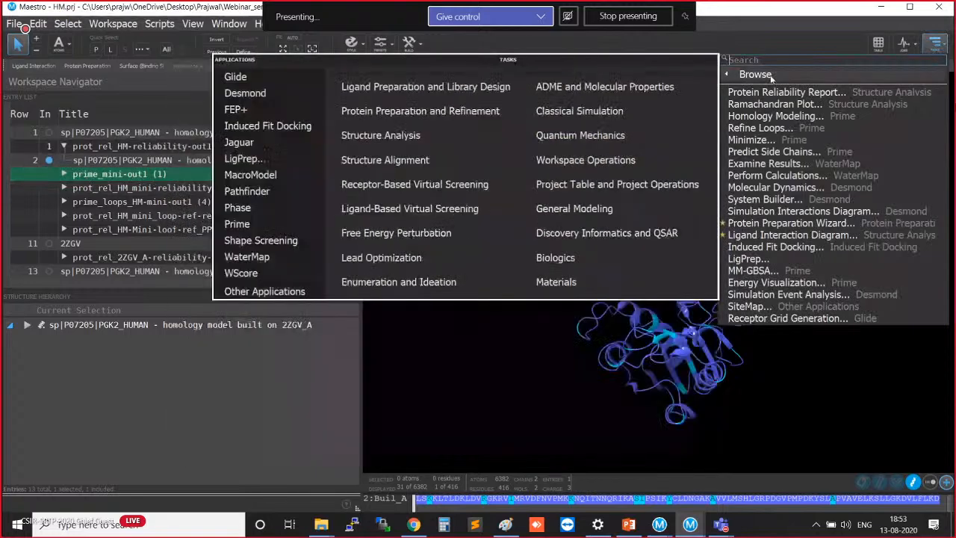
left_click(251, 224)
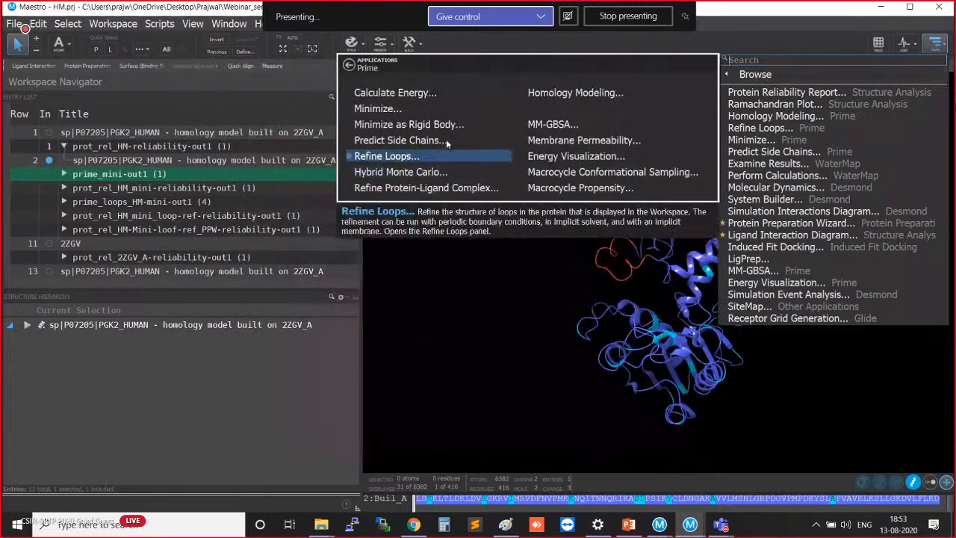
left_click(421, 110)
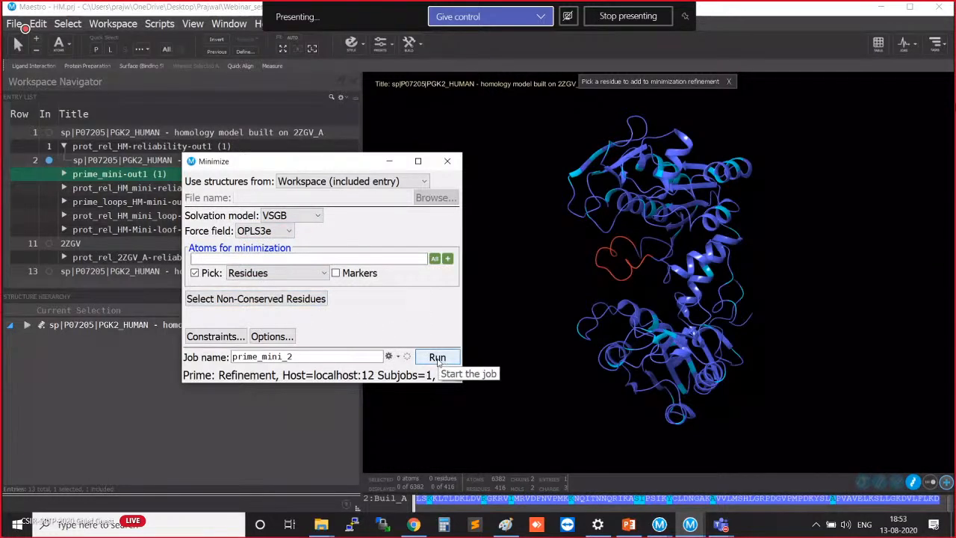
Close the Minimize setup and compare the prime_mini-out1 model with the prot_rel_HM-reliability-out1 model, leaving only the minimized one included.
left_click(446, 161)
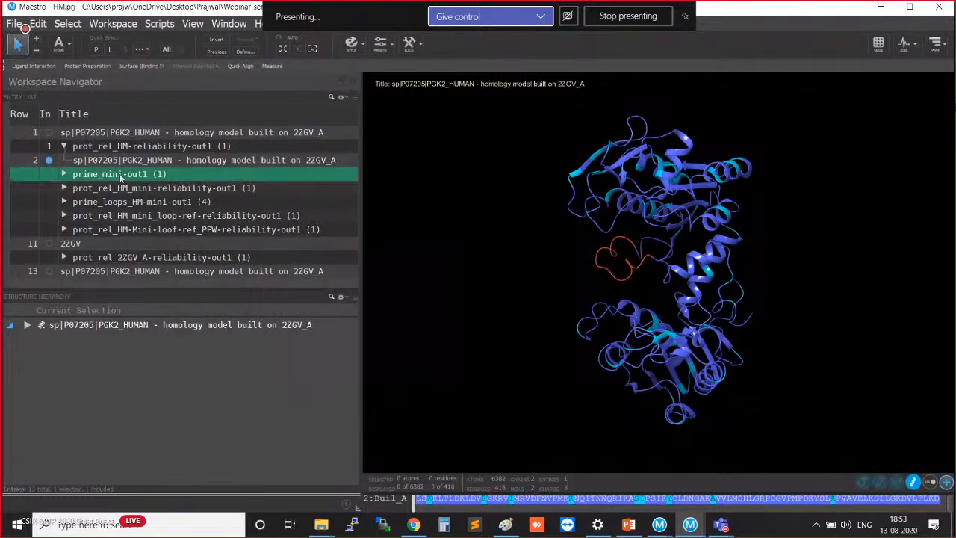
left_click(65, 174)
left_click(48, 188)
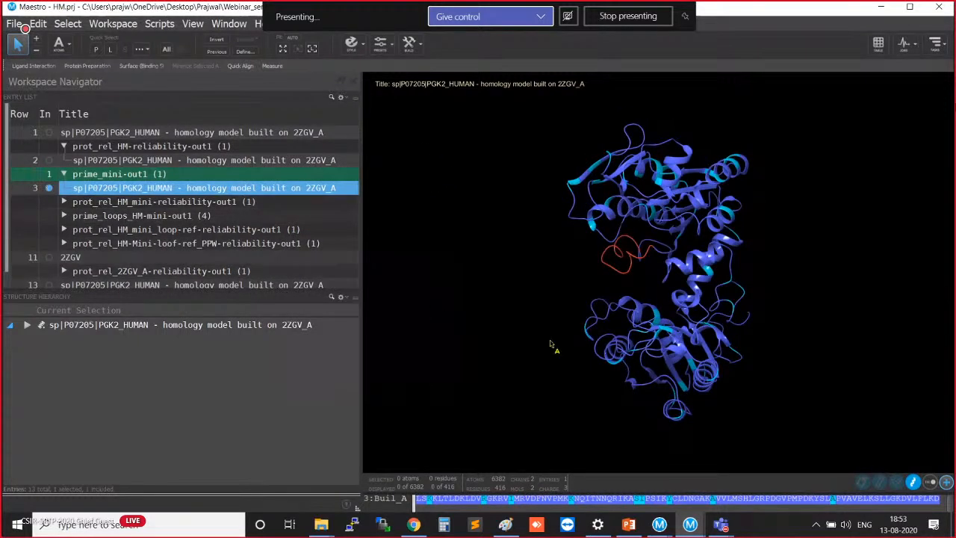
left_click(48, 161)
left_click(48, 160)
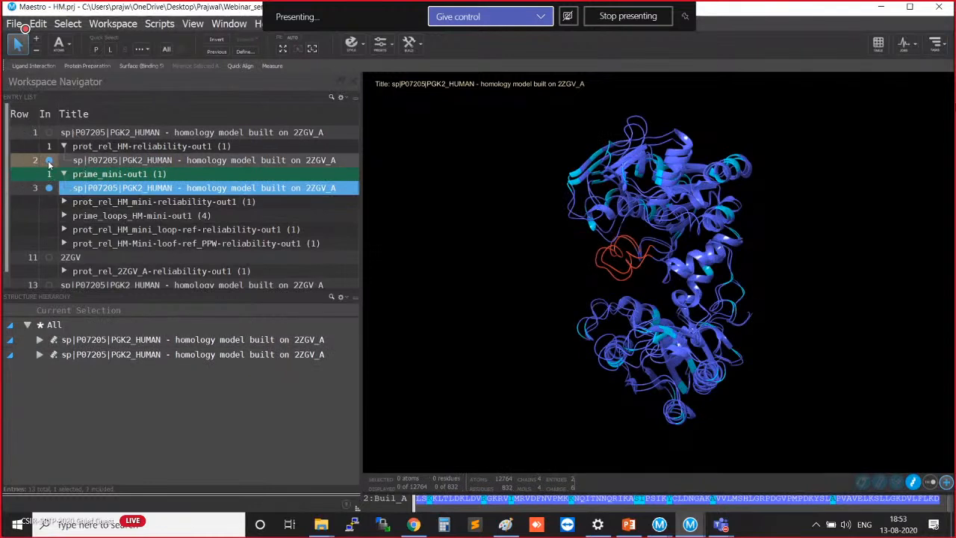
left_click(48, 161)
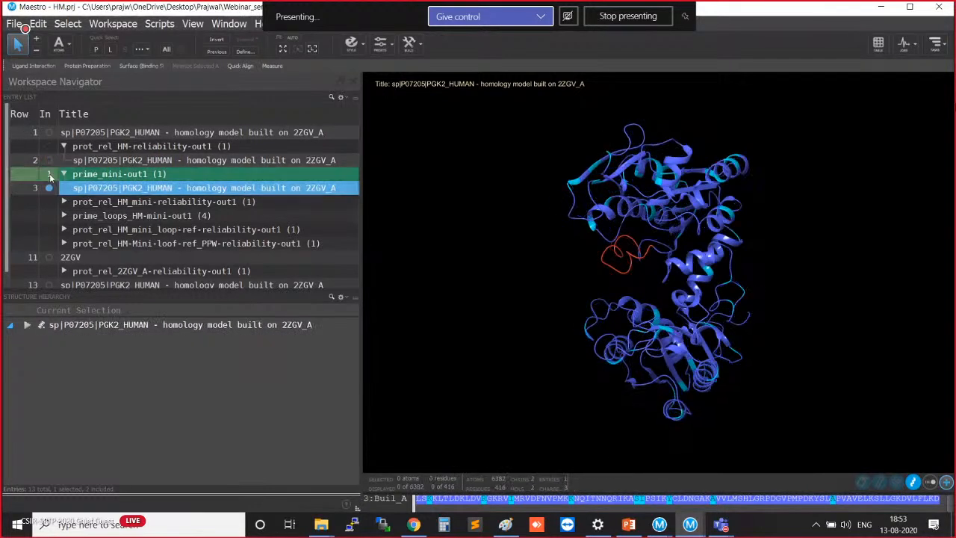
Include the model from the prot_rel_HM_mini-reliability-out1 group in the workspace and review its Protein Reliability Report.
left_click(63, 201)
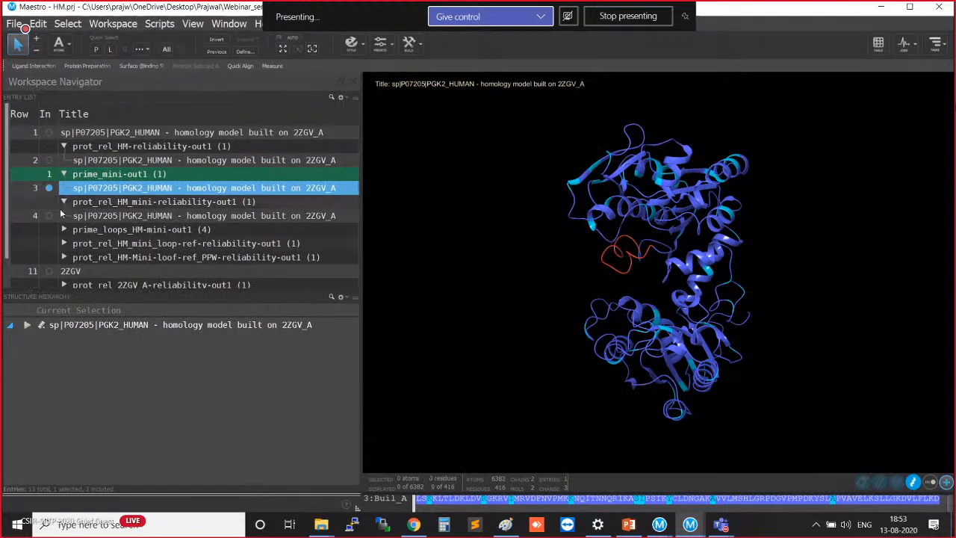
left_click(48, 215)
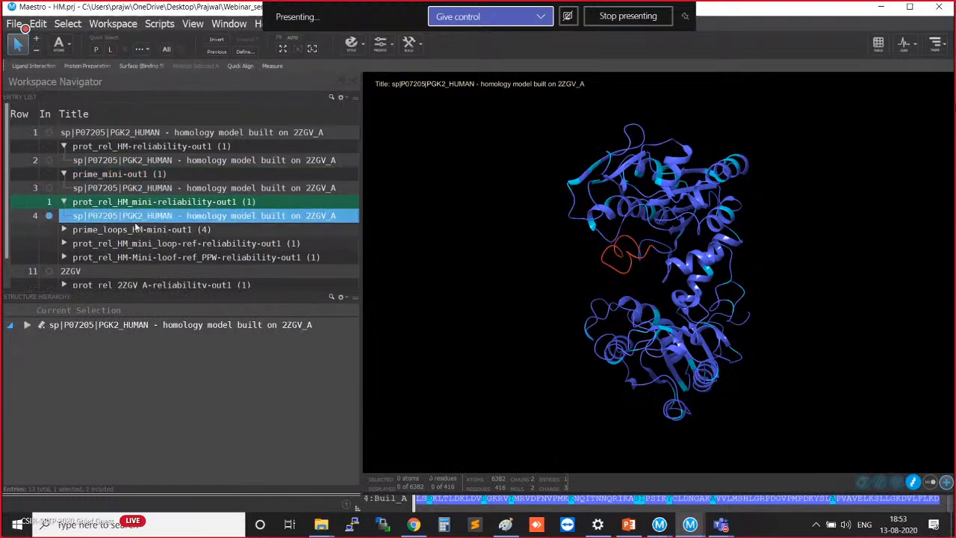
left_click(935, 45)
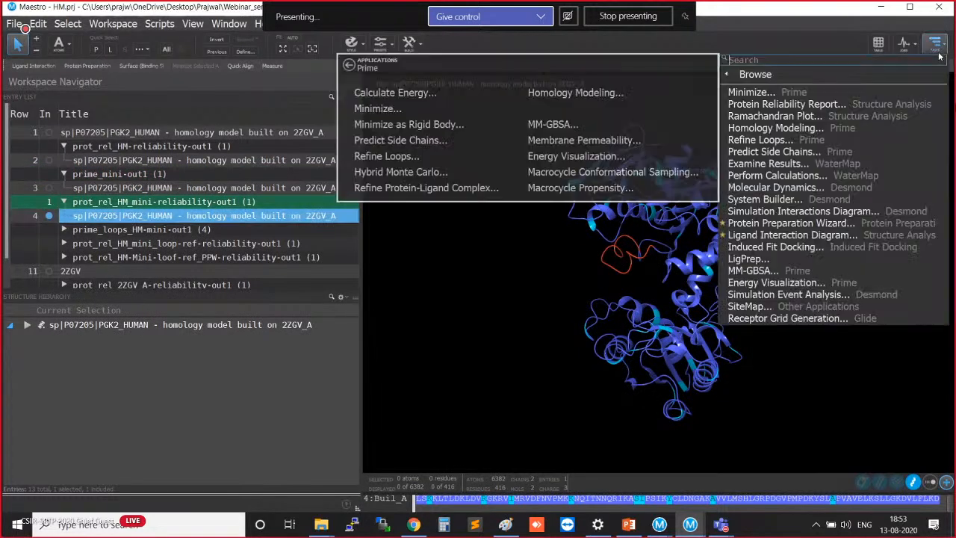
left_click(783, 103)
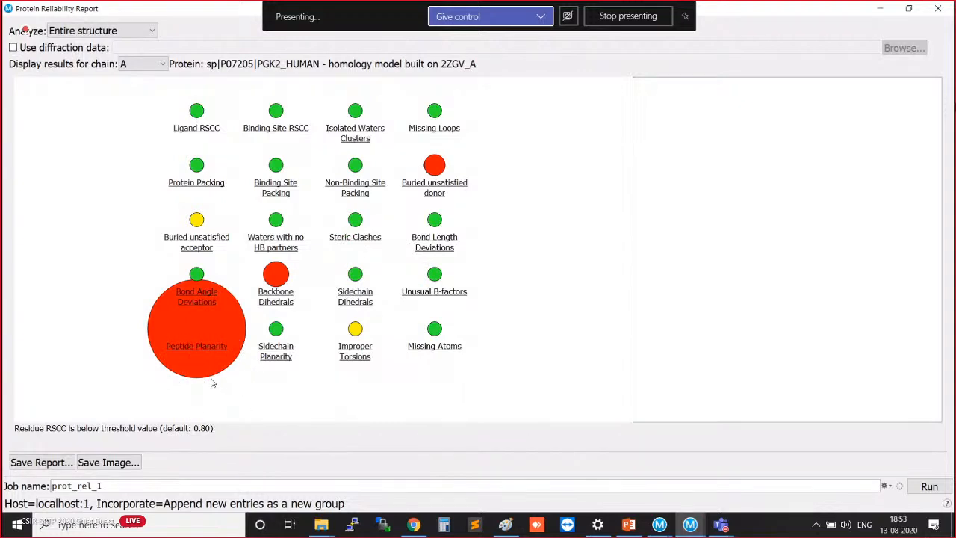
key("ctrl")
key("ctrl")
left_click(938, 9)
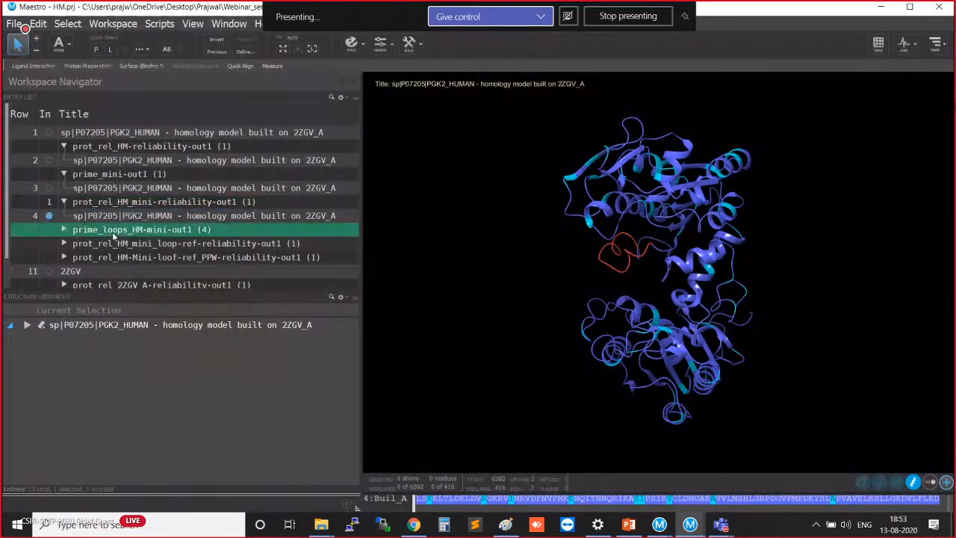
Select the prime_loops_HM-mini-out1 group, open and enlarge the Prime Refine Loops setup, and find the non-template loops in the workspace structure.
scroll(106, 238, "down", 1)
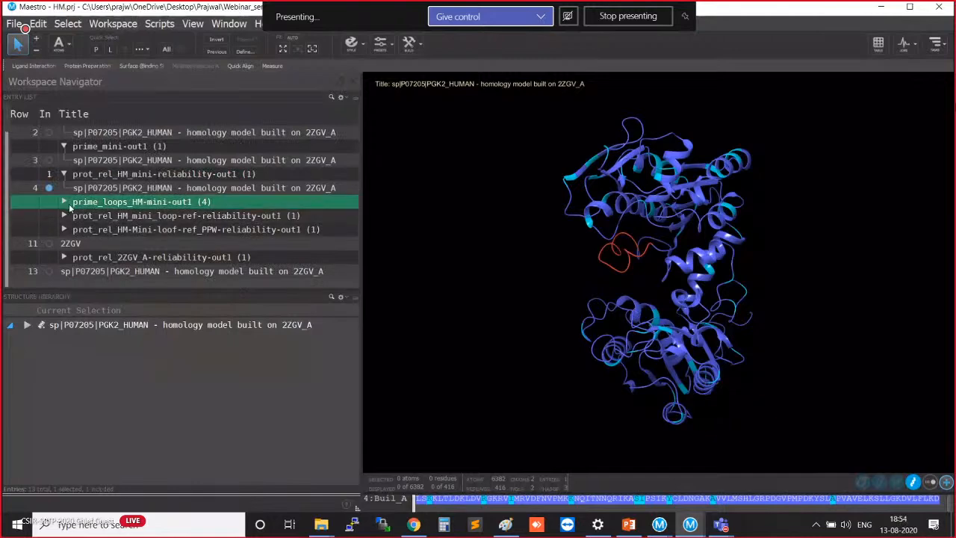
left_click(71, 204)
left_click(933, 46)
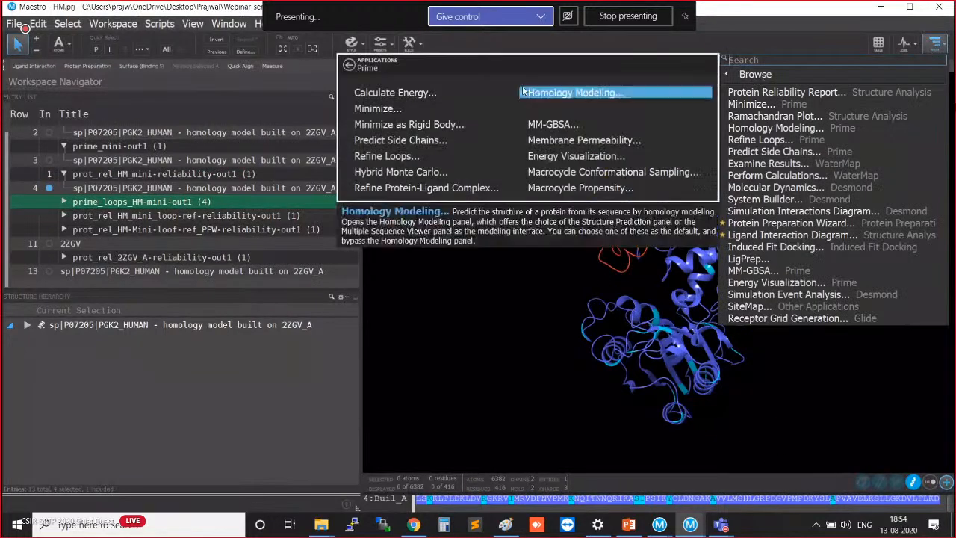
left_click(416, 157)
left_click_drag(409, 132, 379, 99)
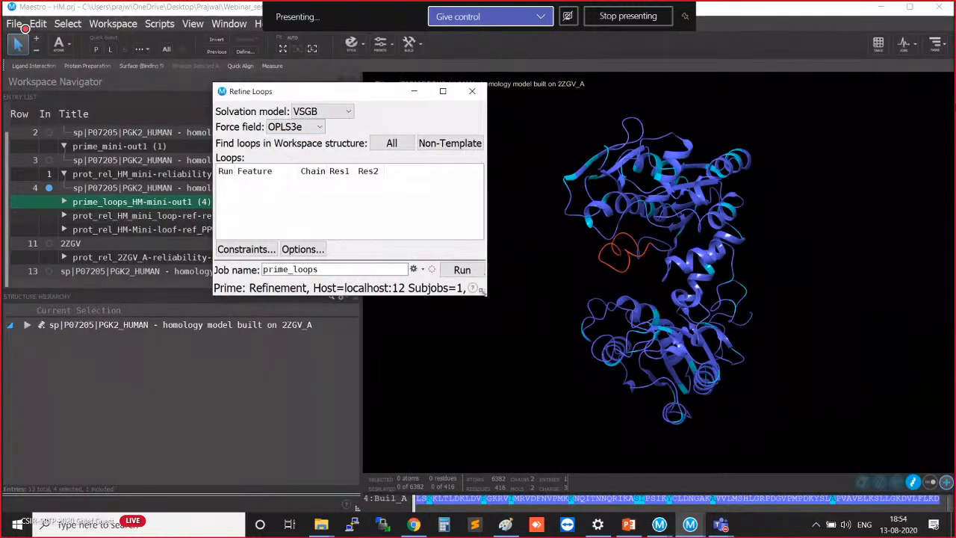
left_click_drag(485, 293, 540, 376)
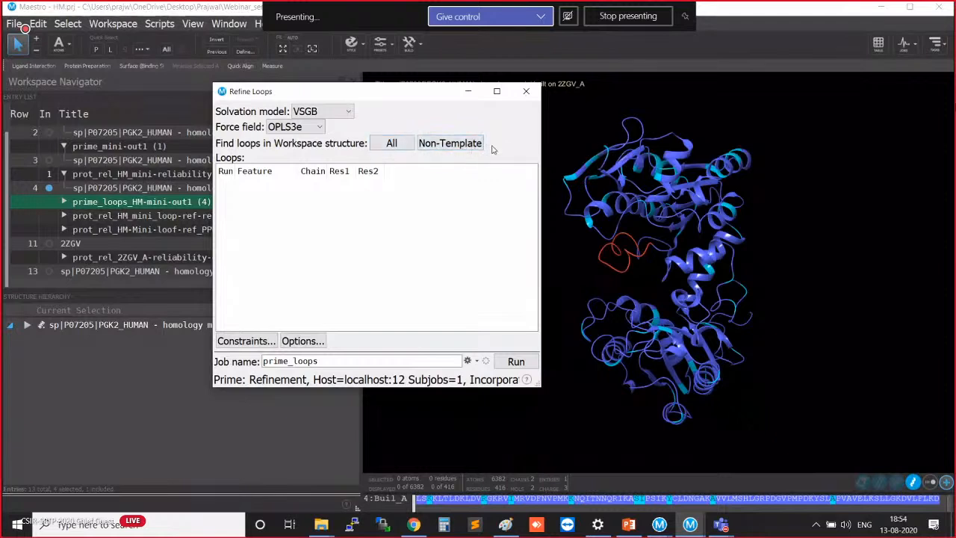
left_click(451, 142)
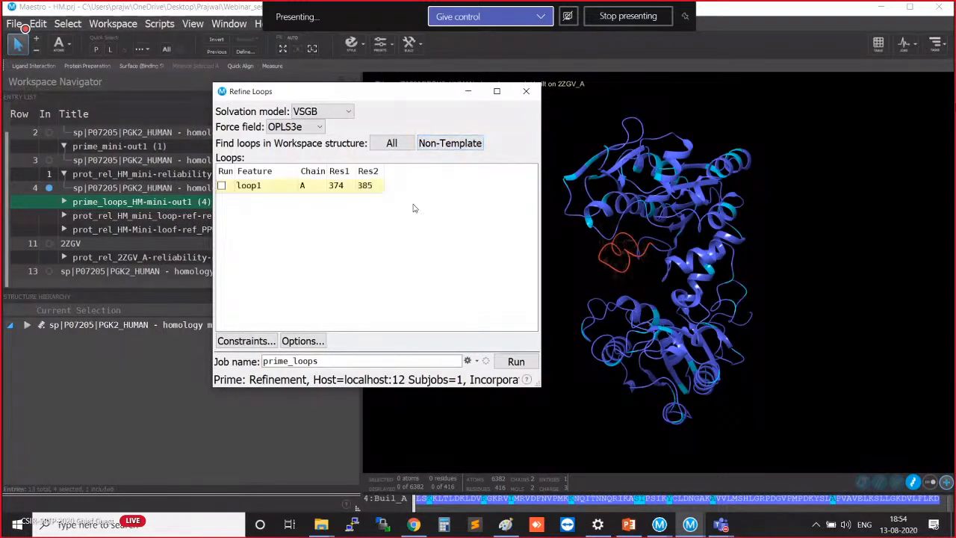
Examine the non-template loop at residues 374 to 385 up close, then close the Ramachandran plot and return to Refine Loops.
scroll(661, 295, "up", 5)
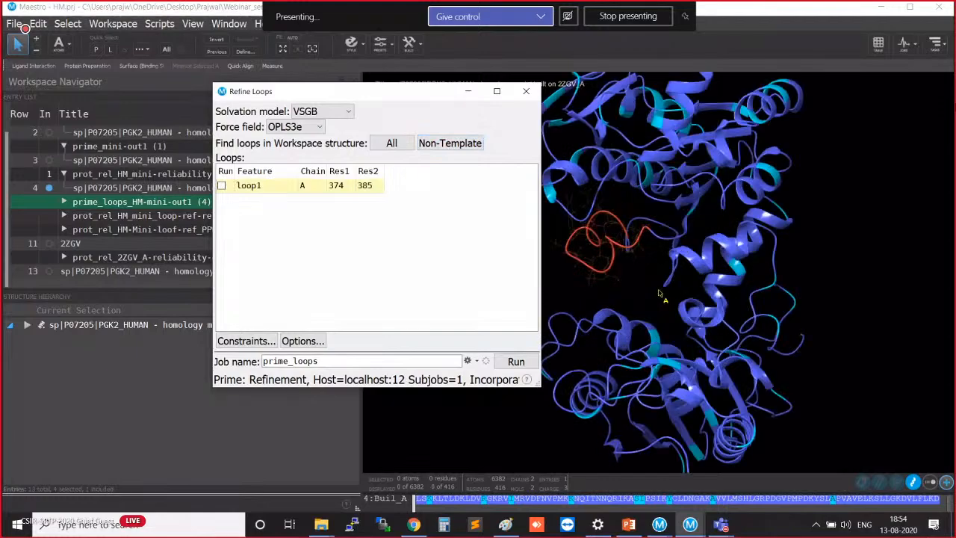
right_click_drag(624, 295, 809, 339)
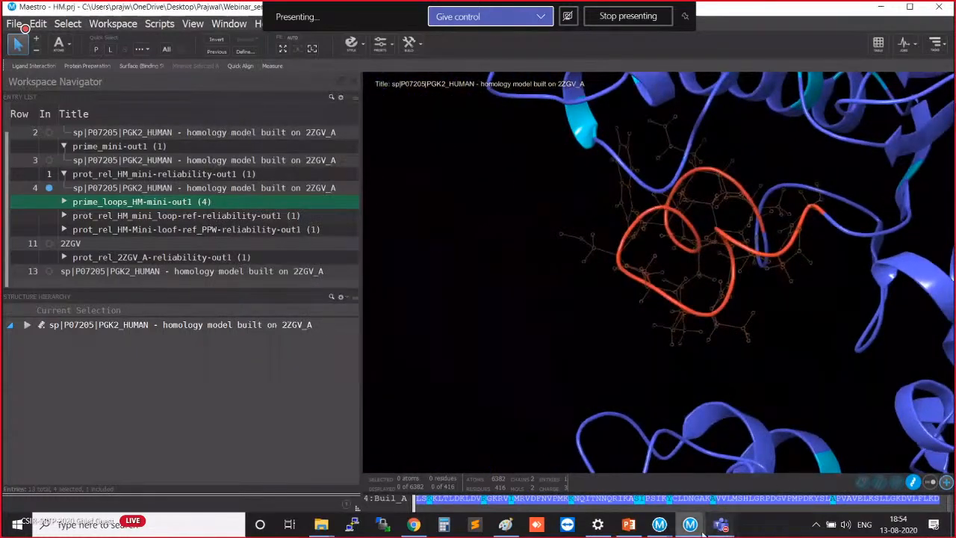
left_click(702, 525)
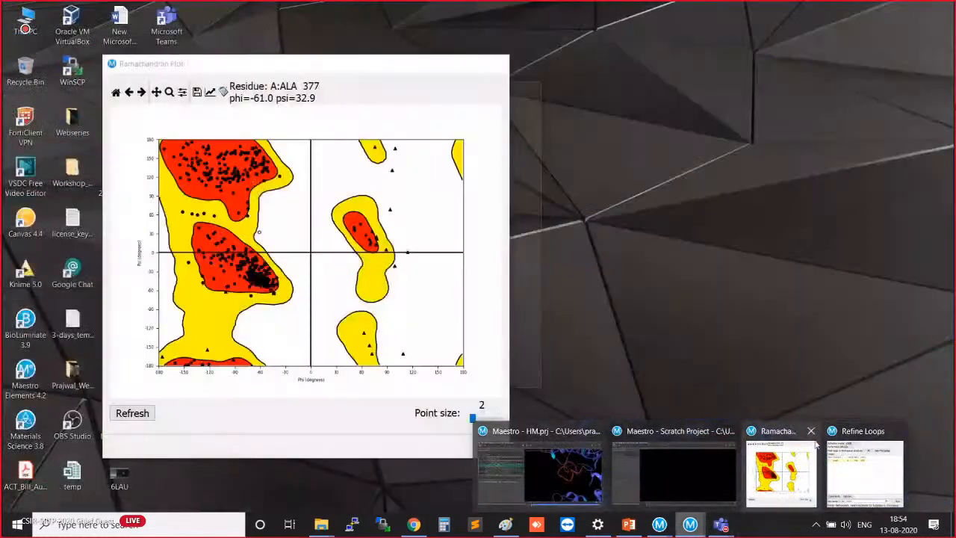
left_click(810, 433)
left_click(822, 457)
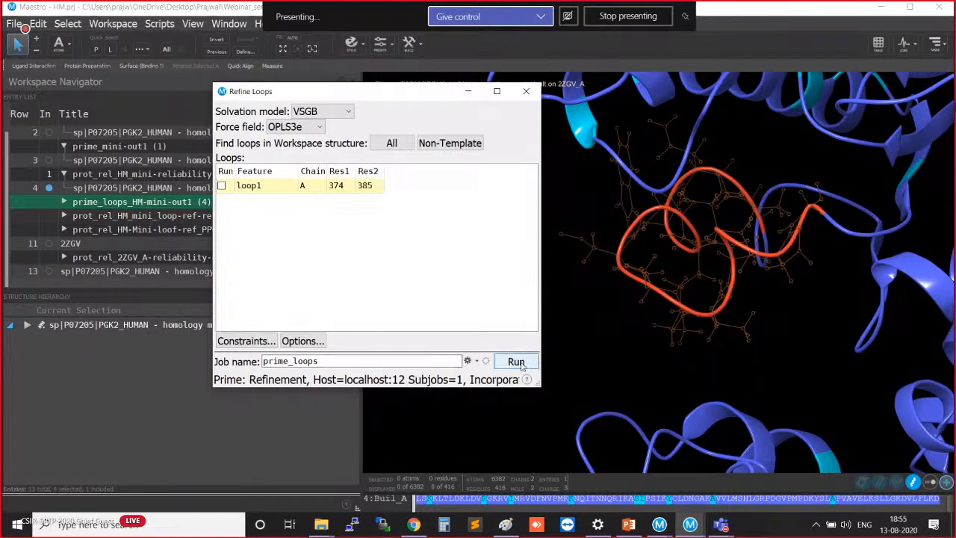
Find all loops in the workspace structure and highlight loops 2, 9, 3 and 4 in turn.
left_click(404, 147)
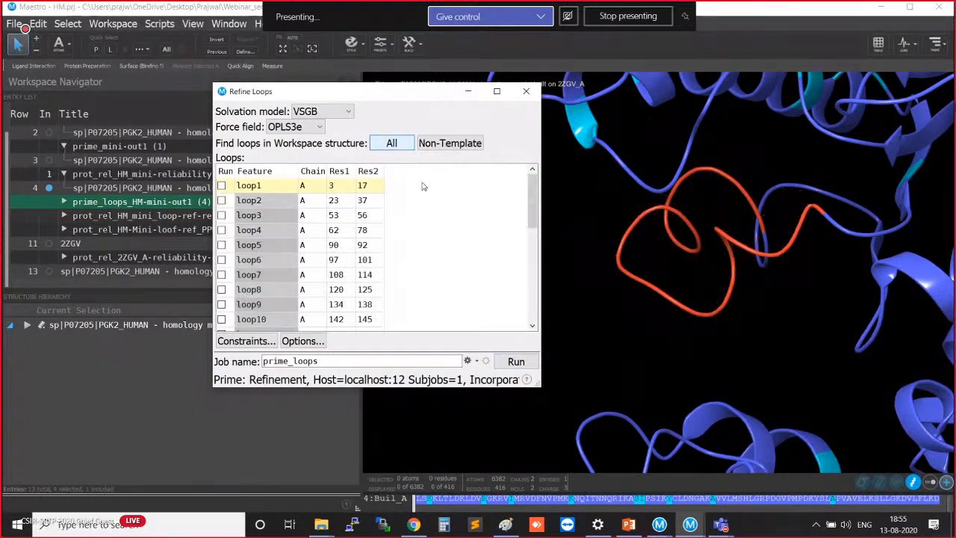
left_click(326, 204)
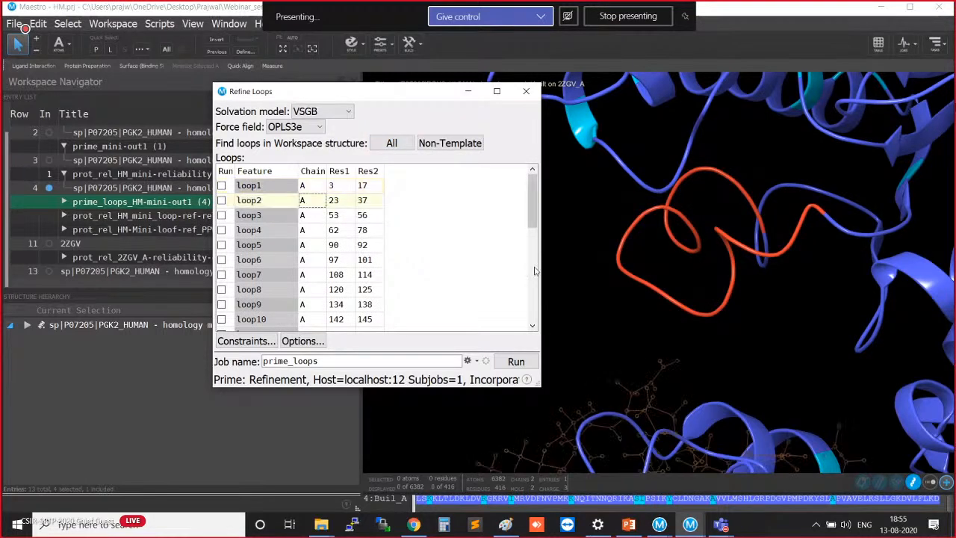
scroll(535, 269, "down", 2)
scroll(350, 249, "up", 1)
left_click(350, 247)
scroll(352, 233, "up", 1)
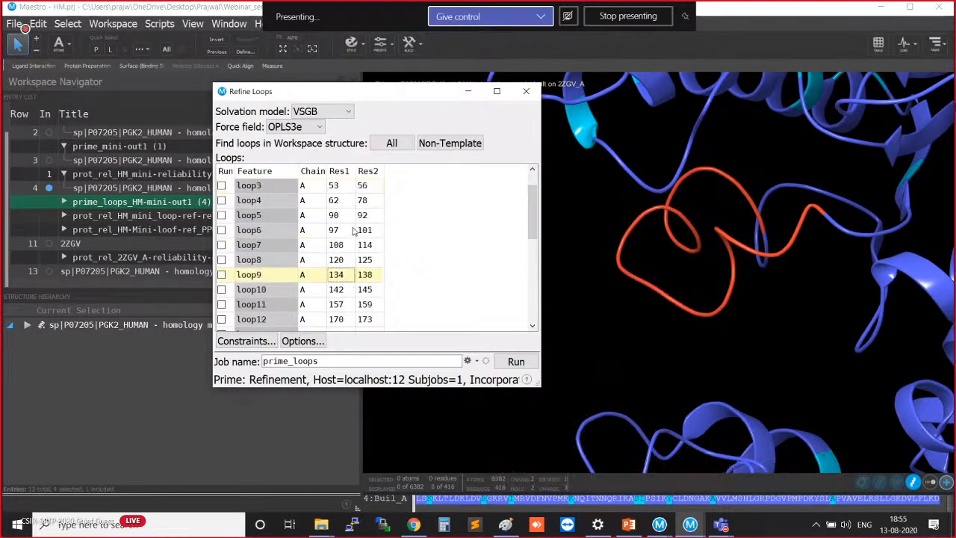
left_click(338, 187)
left_click(336, 201)
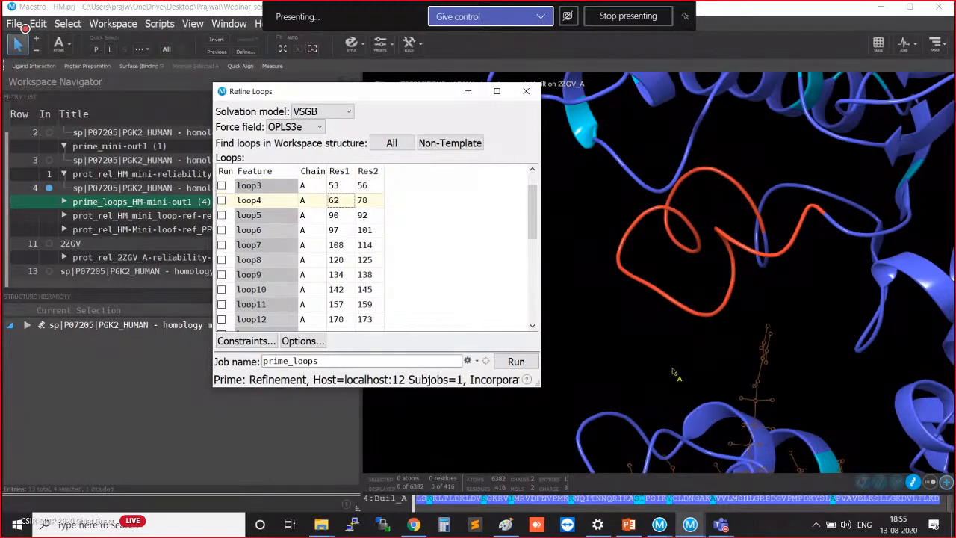
Examine where loop4, loops 7 to 11, loop3 and loop5 lie in the structure, returning to the loop4 row.
right_click_drag(672, 371, 707, 224)
scroll(707, 223, "down", 6)
scroll(819, 337, "up", 3)
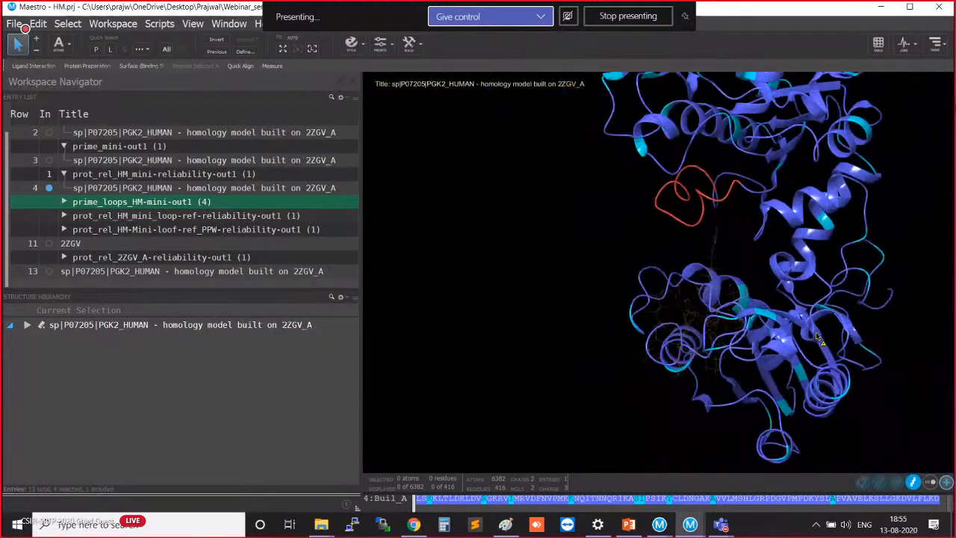
mouse_move(699, 522)
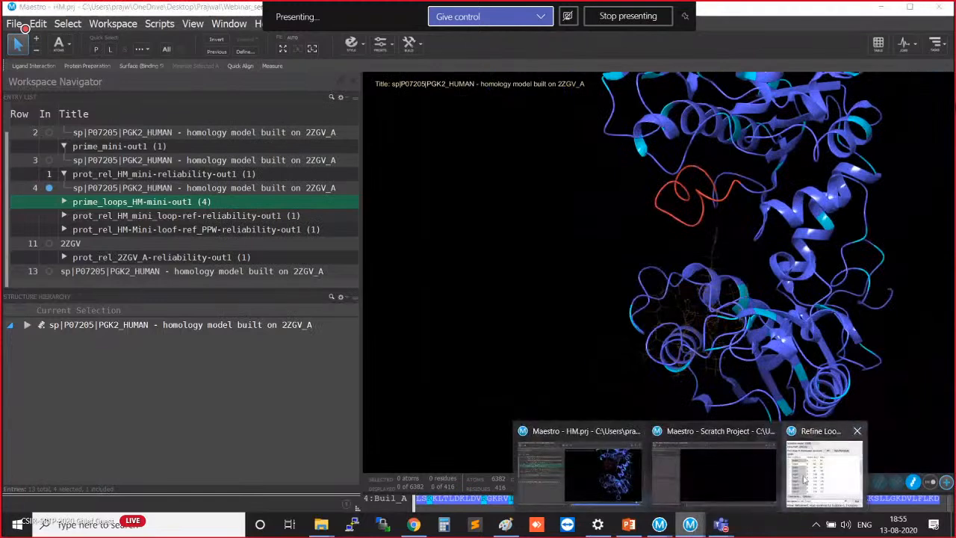
left_click(819, 459)
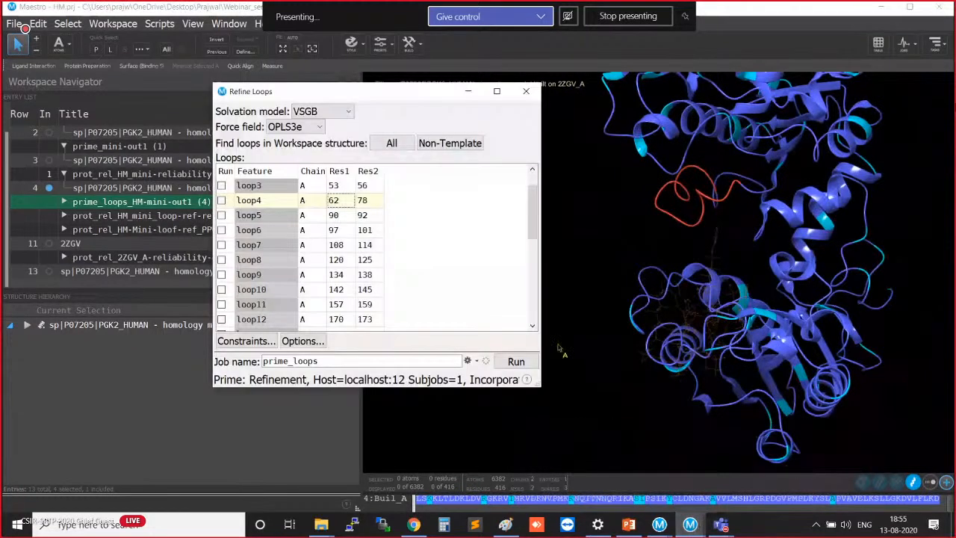
left_click(345, 233)
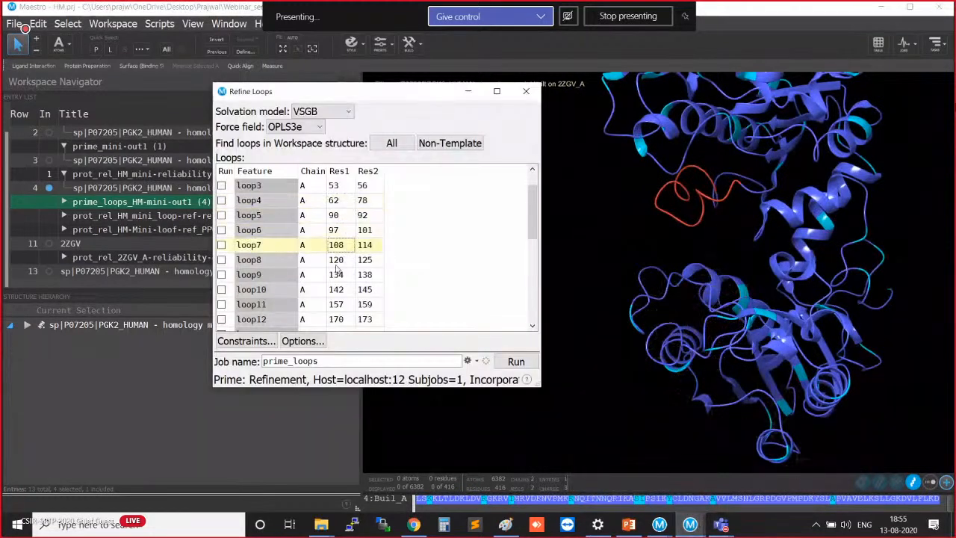
left_click(336, 262)
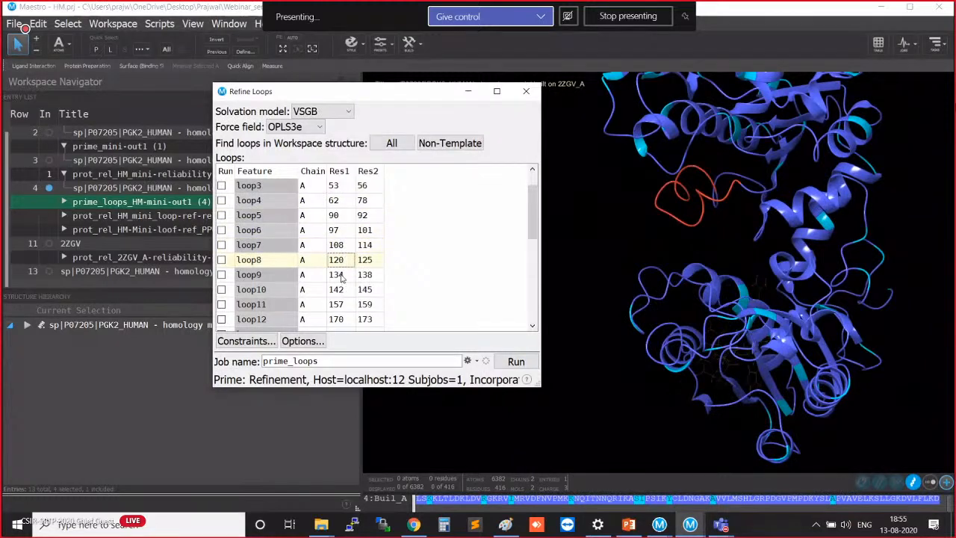
left_click(338, 276)
left_click(341, 290)
left_click(344, 304)
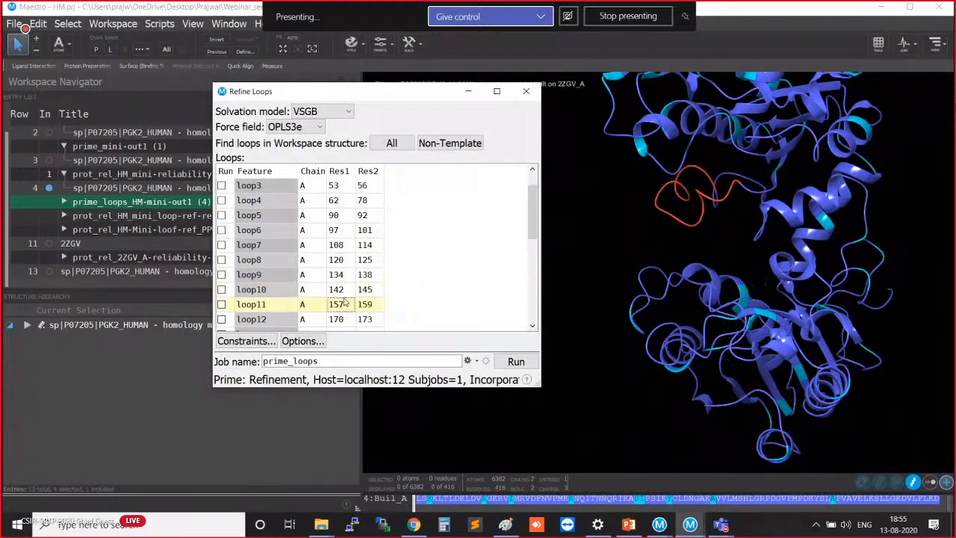
left_click(345, 188)
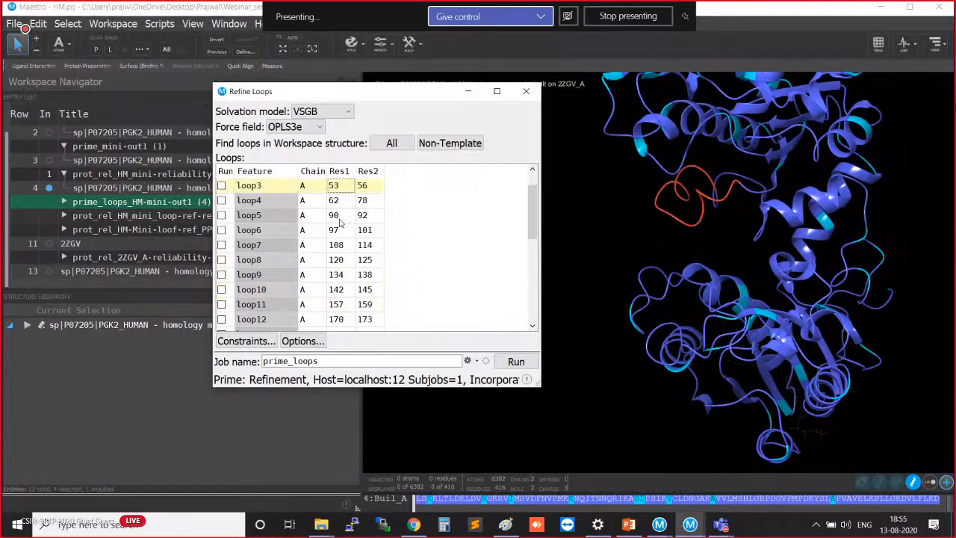
left_click(339, 218)
left_click(349, 198)
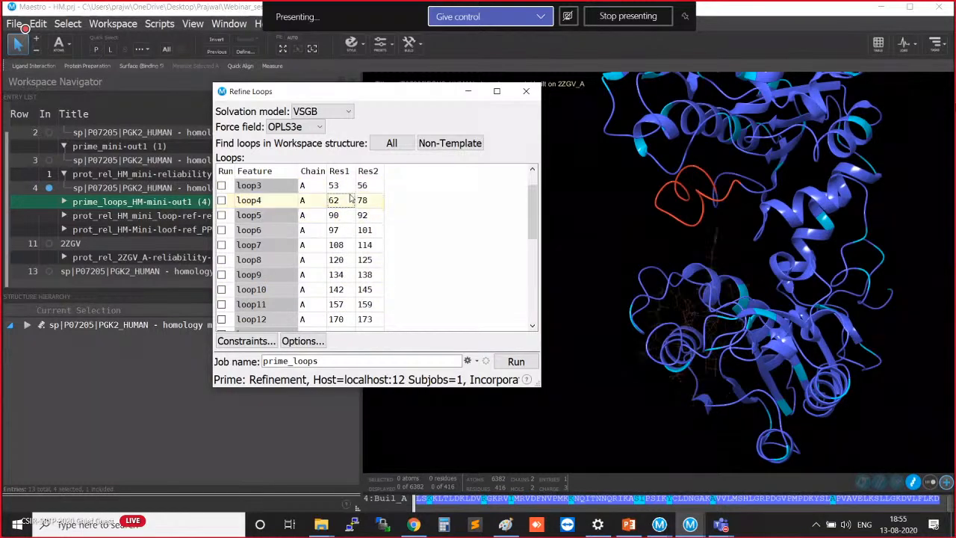
Mark loop3, loop4 and loop5 of chain A for refinement.
left_click(221, 187)
left_click(222, 200)
left_click(222, 215)
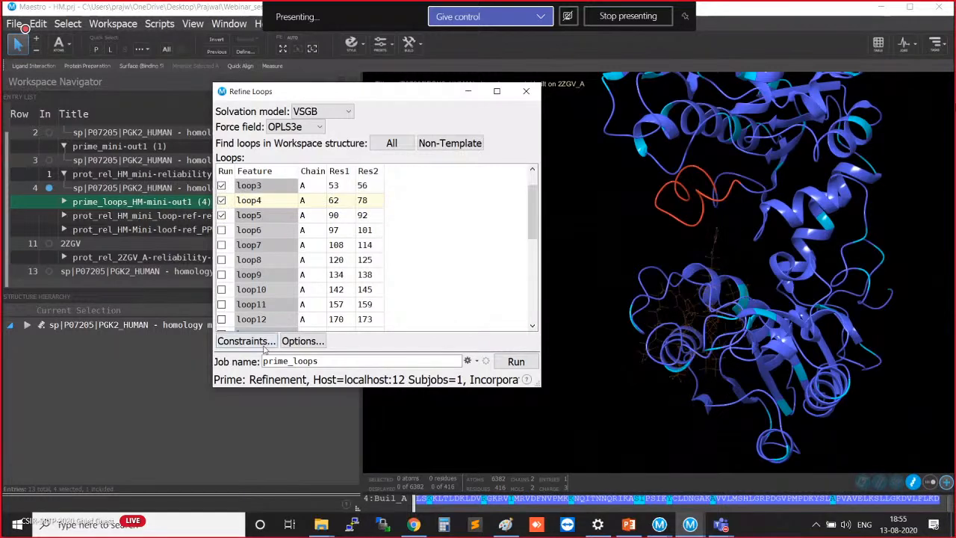
Review the loop refinement options, including the serial loop sampling choices, and close them without changes.
left_click(303, 341)
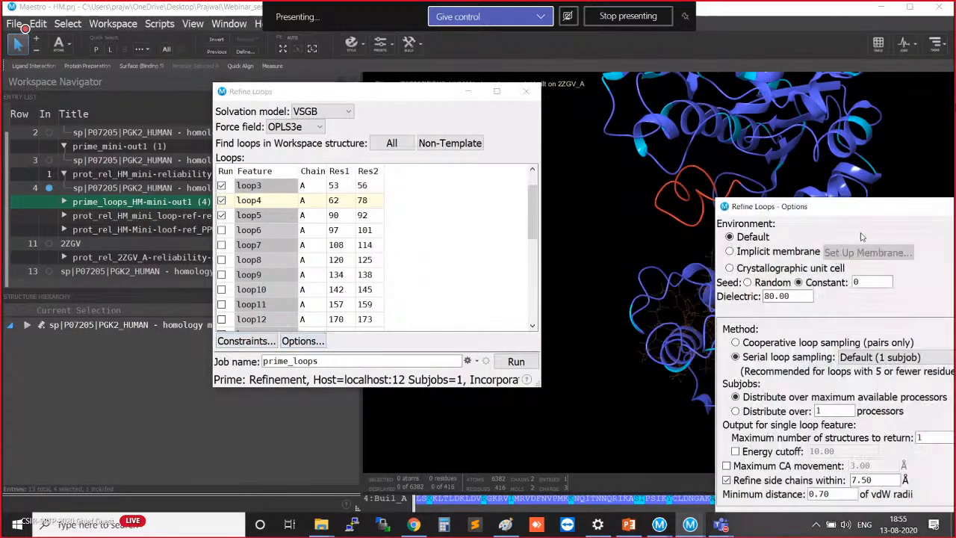
left_click_drag(860, 202, 558, 101)
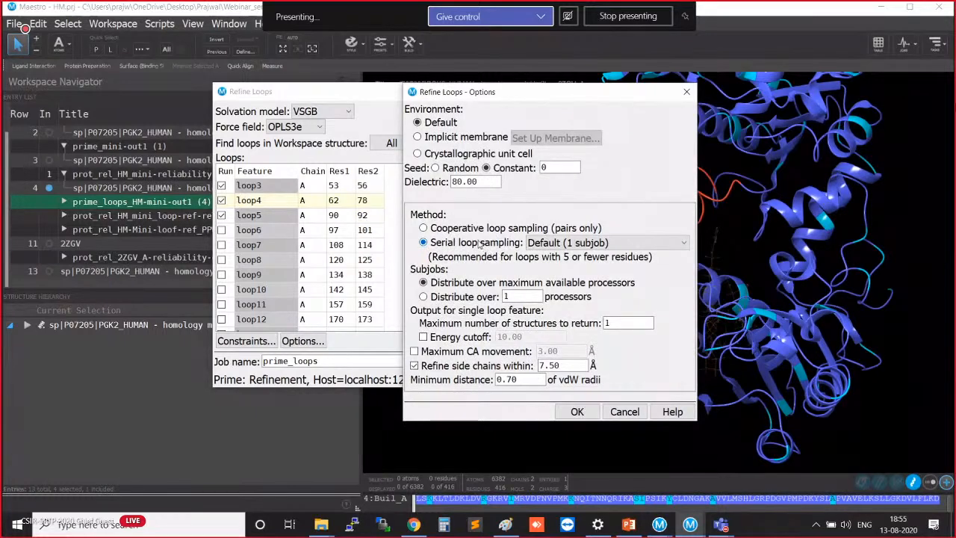
left_click(605, 245)
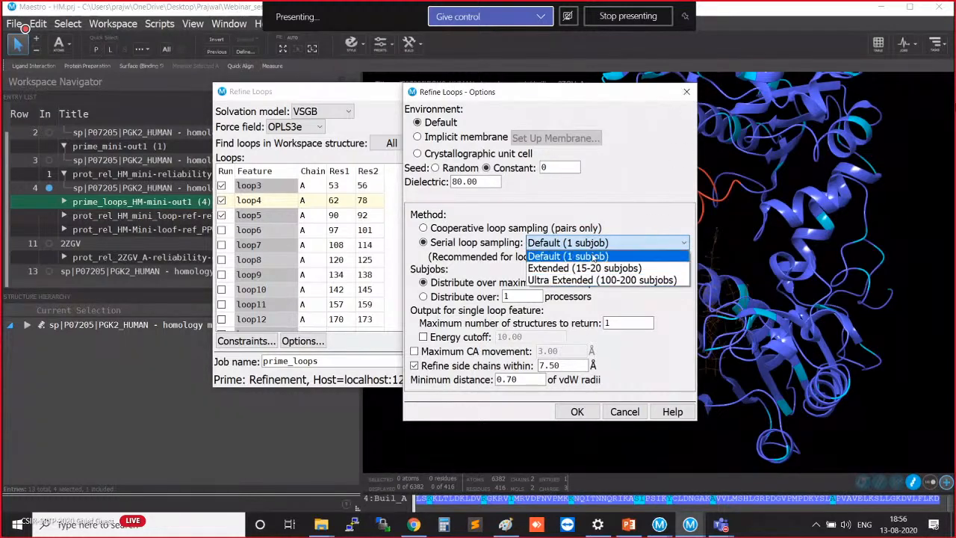
left_click(686, 95)
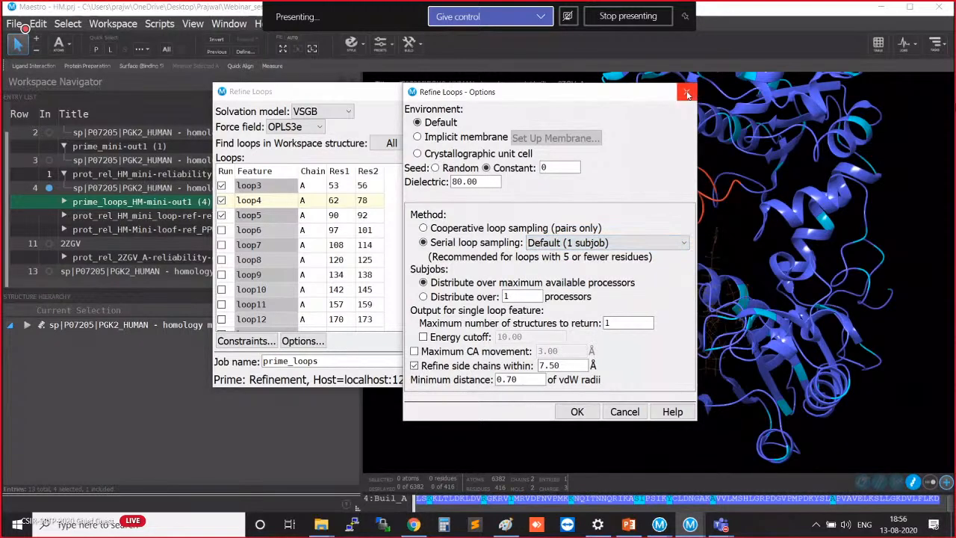
Close the loop refinement setup and include all four structures of the prime_loops_HM-mini-out1 group in the workspace.
left_click(686, 93)
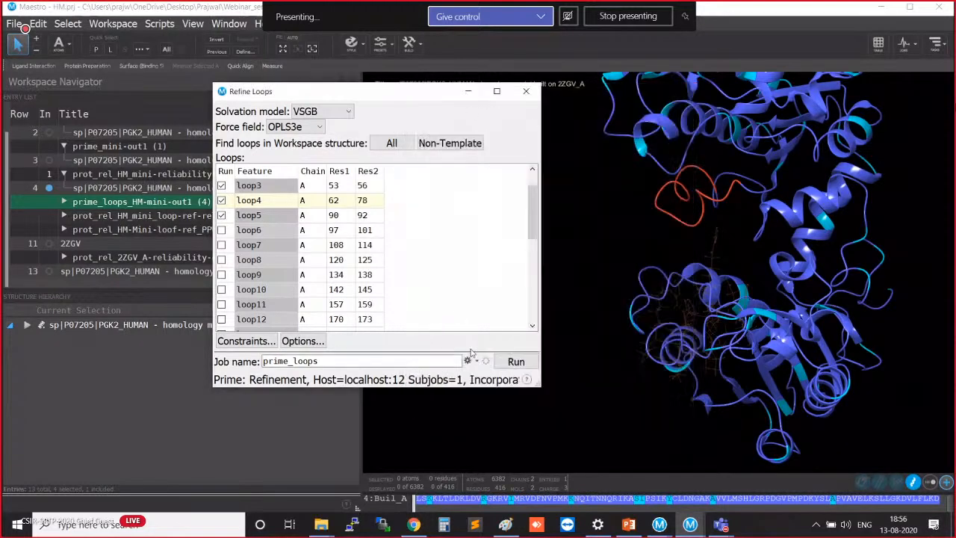
left_click(527, 91)
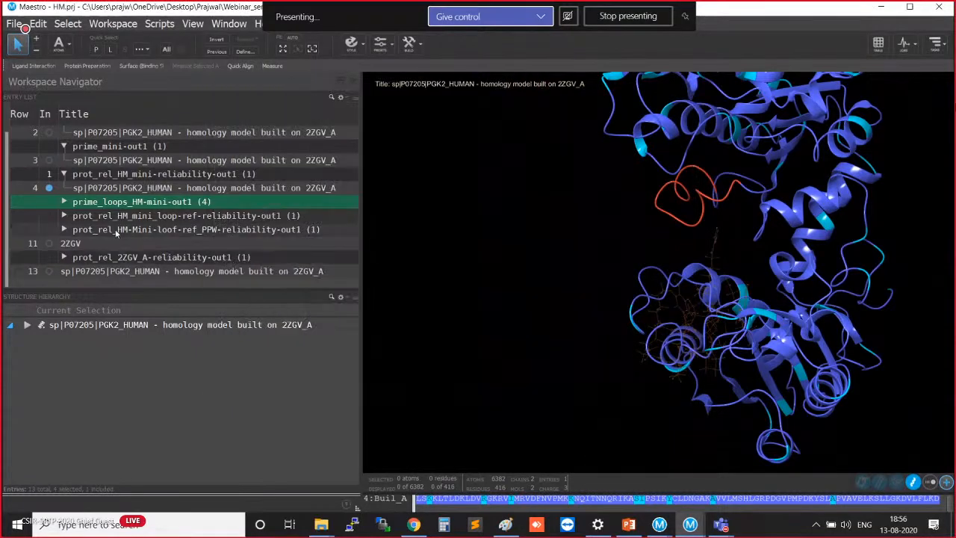
left_click(64, 202)
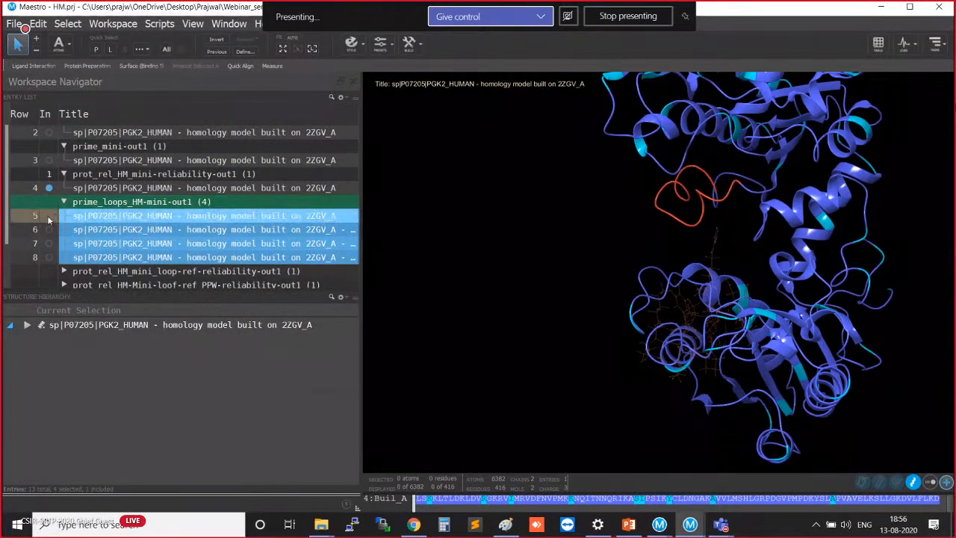
left_click(49, 216)
left_click(49, 229)
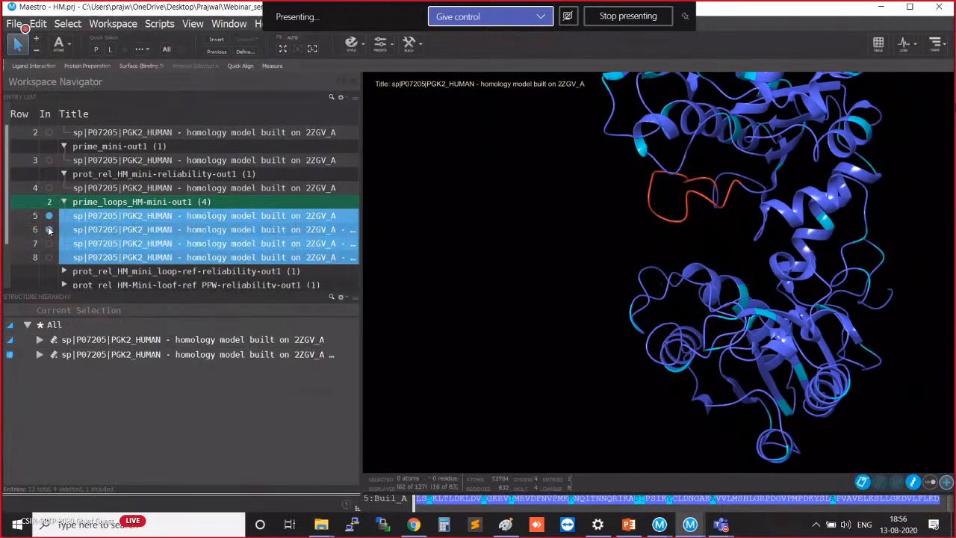
left_click(48, 244)
left_click(49, 257)
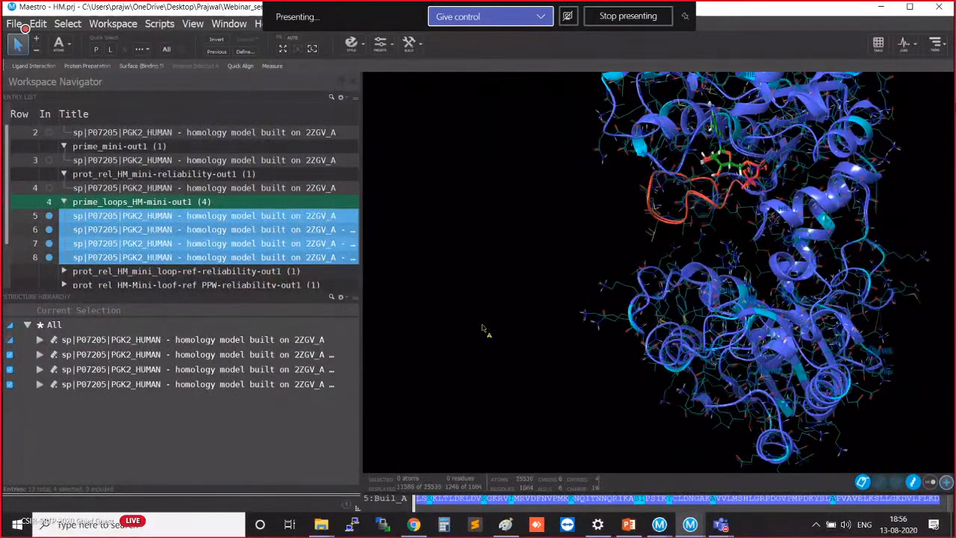
Examine the red loop and its surroundings near the ligand across the four overlaid loop refinement structures.
middle_click_drag(500, 253, 551, 204)
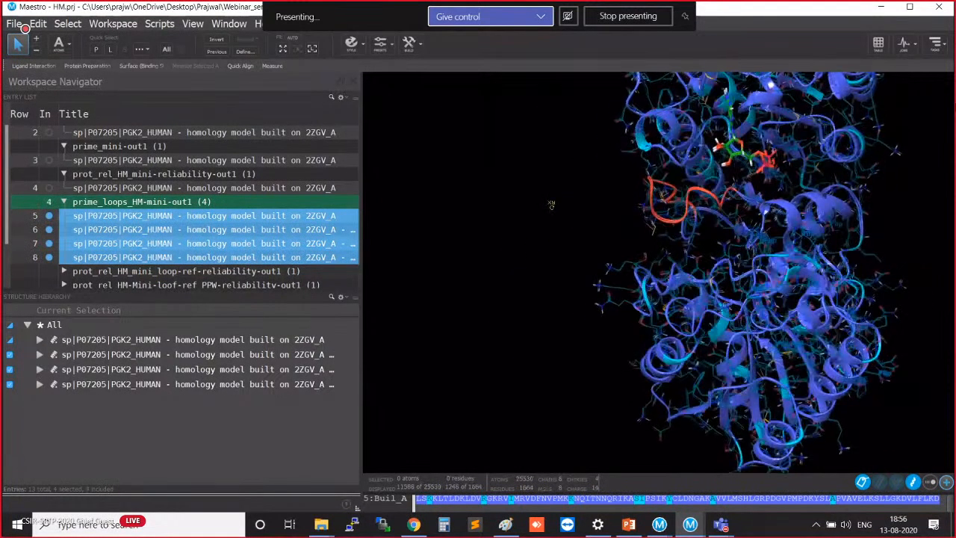
scroll(550, 204, "up", 5)
right_click_drag(551, 204, 486, 393)
mouse_move(709, 366)
middle_mouse_down()
mouse_move(754, 366)
mouse_move(722, 366)
middle_mouse_up()
scroll(723, 367, "up", 5)
scroll(784, 375, "down", 2)
right_click_drag(783, 375, 792, 405)
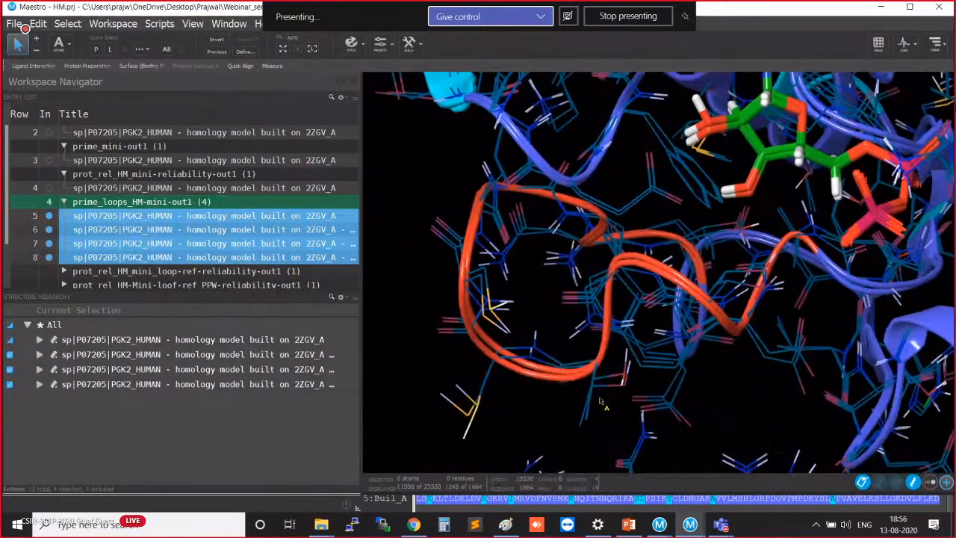
scroll(730, 412, "down", 5)
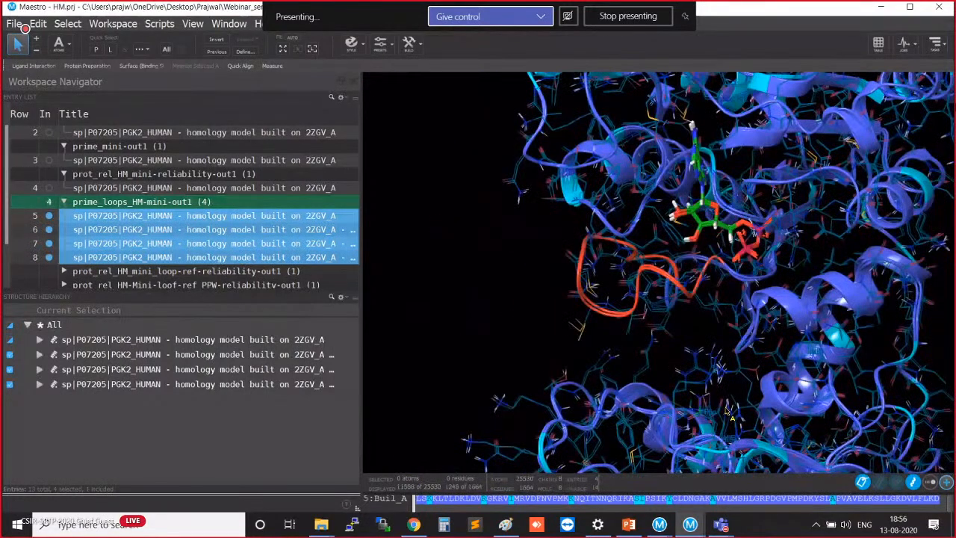
scroll(842, 326, "down", 5)
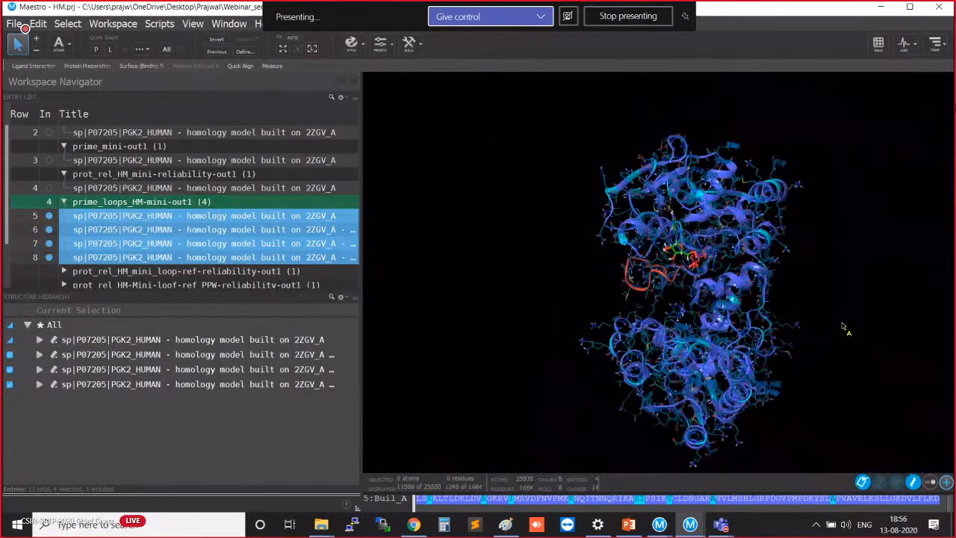
Show the row 5 loop-refined model alone, and replace it with the structure from prot_rel_HM_mini_loop-ref-reliability-out1.
left_click(48, 243)
left_click(49, 215)
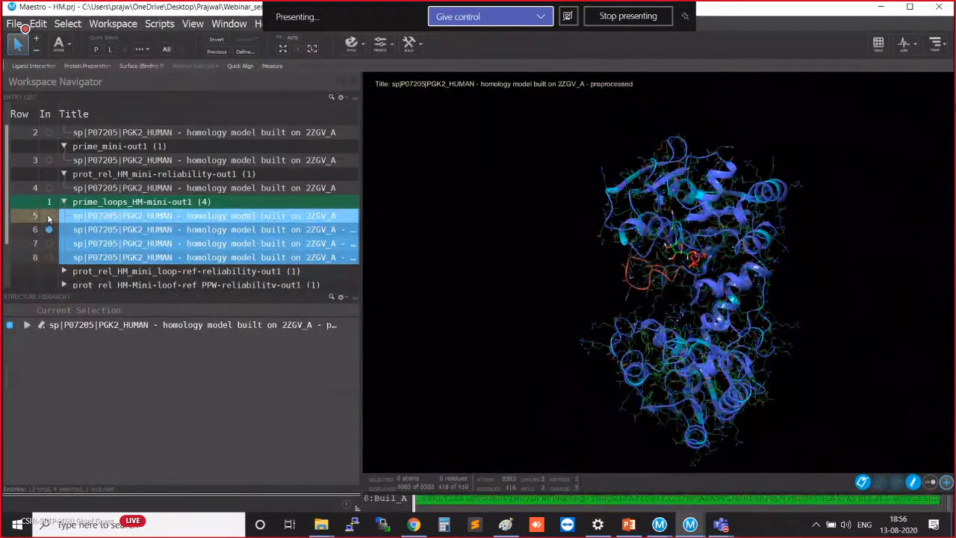
scroll(77, 278, "down", 2)
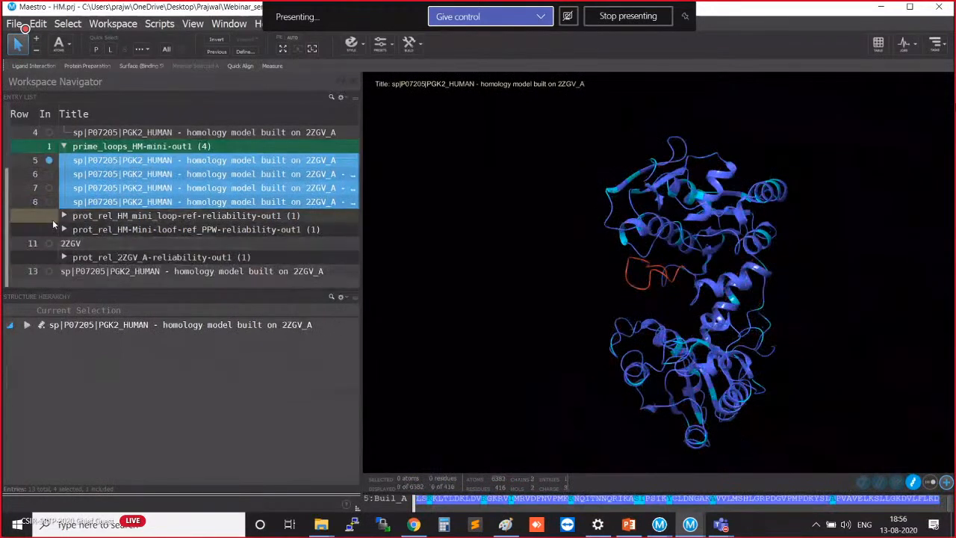
left_click(64, 216)
left_click(83, 213)
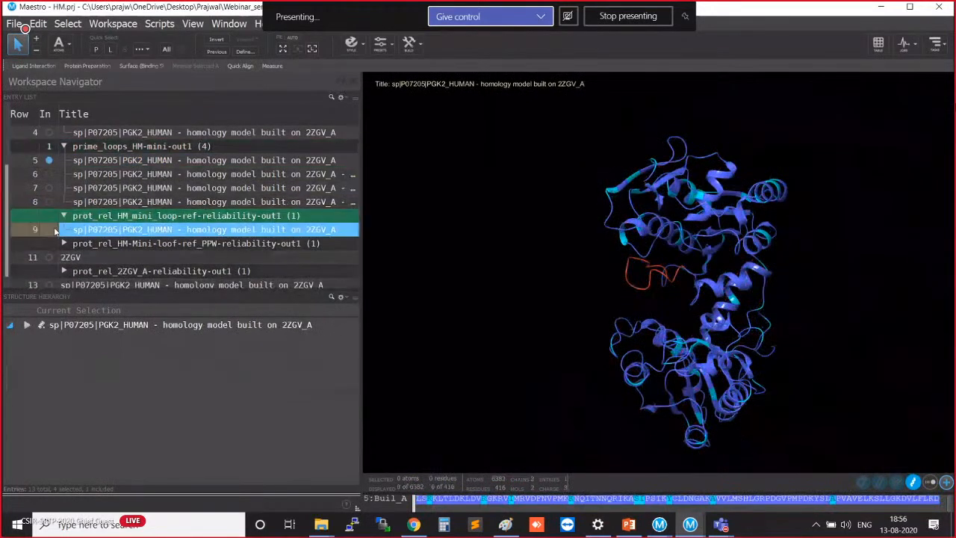
left_click(49, 229)
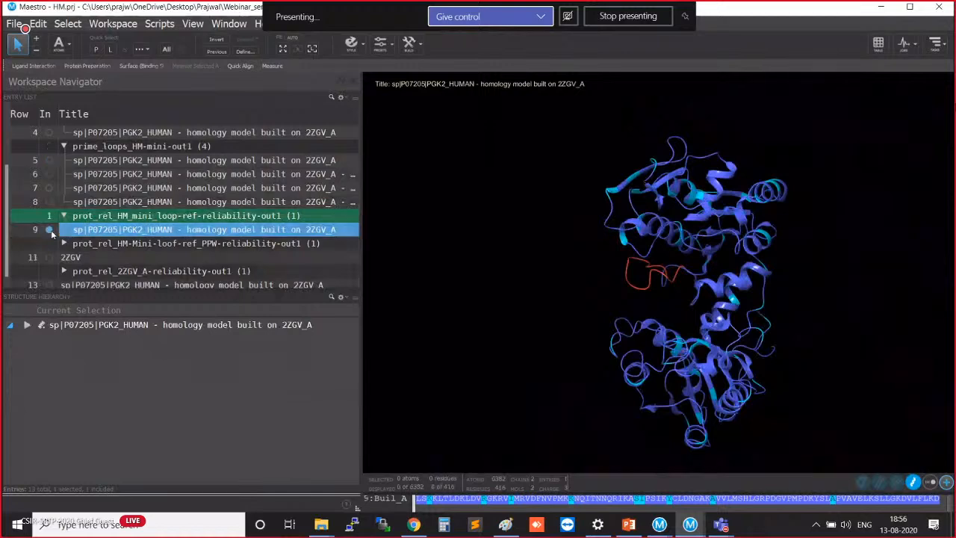
Review the Protein Reliability Report of the loop-refined model for chain A and close it.
left_click(936, 43)
left_click(791, 108)
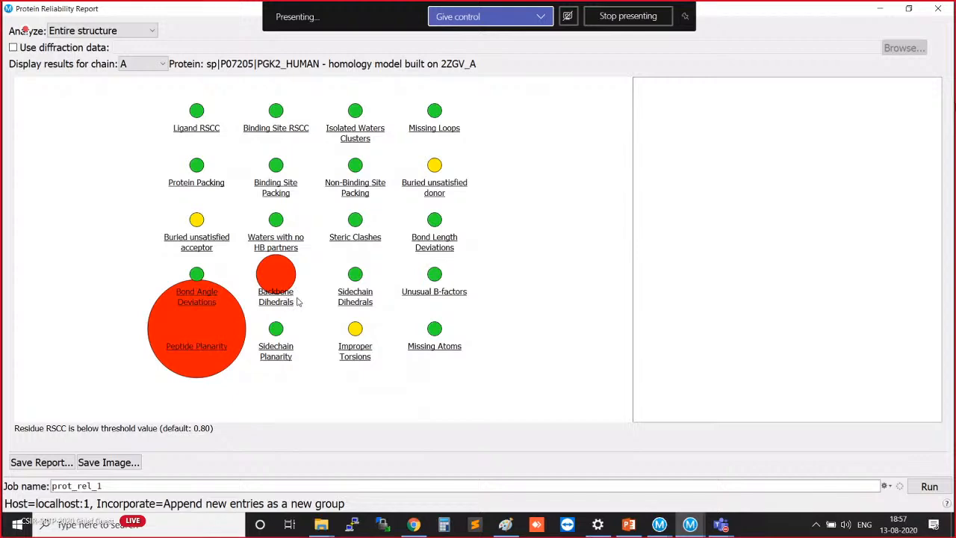
left_click(946, 9)
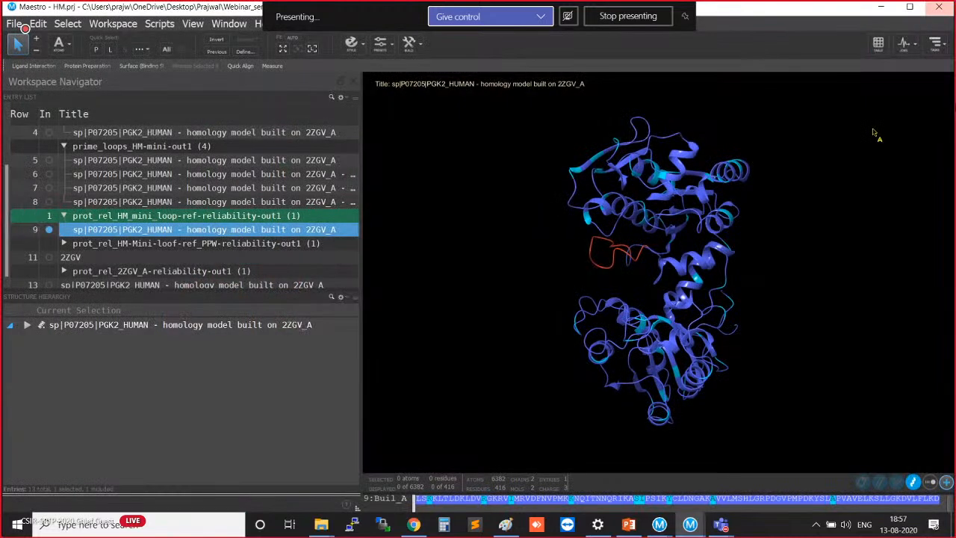
Show only the minimized model from prot_rel_HM-Mini-loof-ref_PPW-reliability-out1 and review its Protein Reliability Report.
scroll(109, 231, "down", 1)
left_click(87, 232)
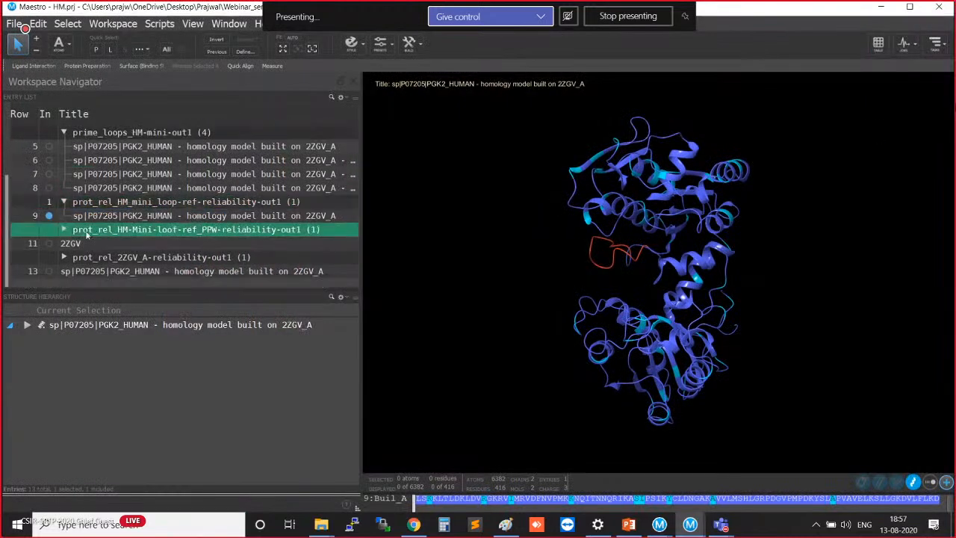
left_click(65, 231)
scroll(128, 236, "down", 1)
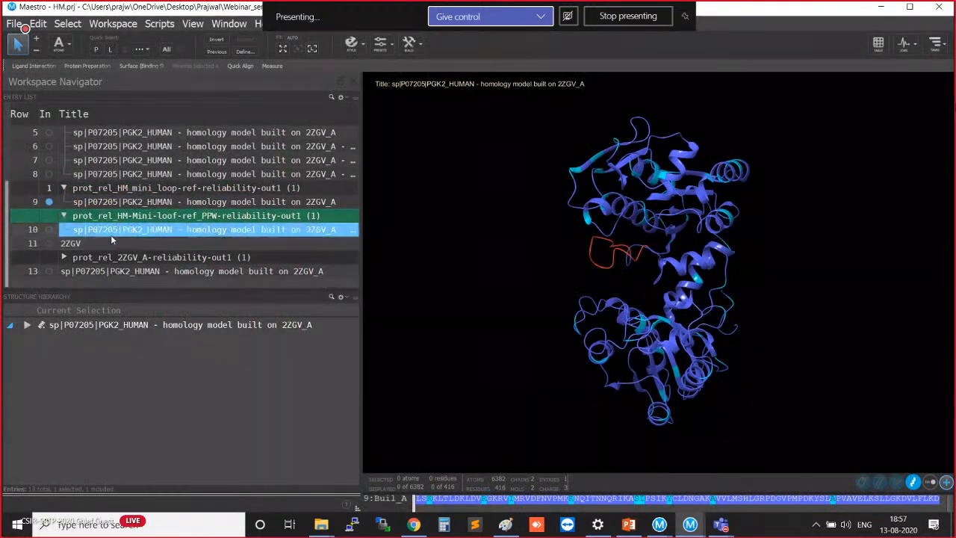
left_click(48, 229)
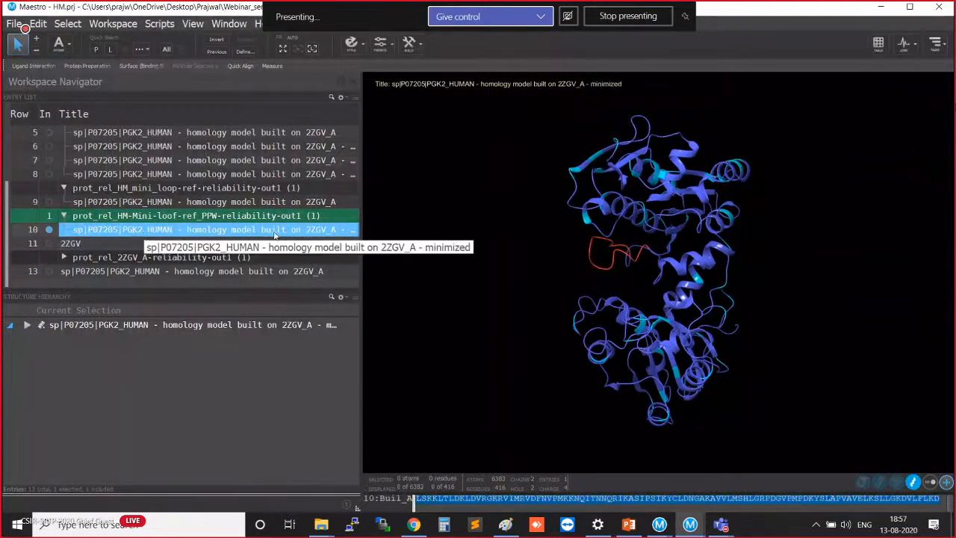
left_click(933, 47)
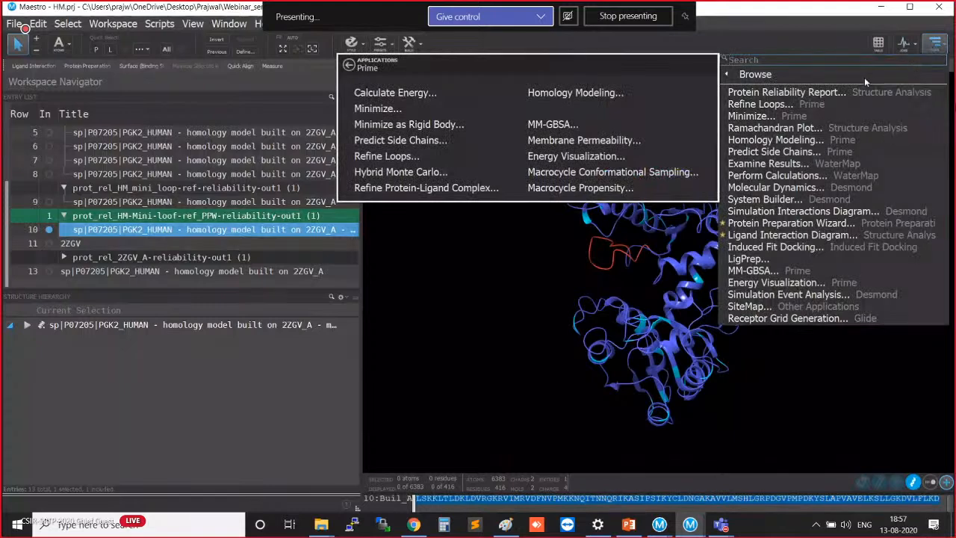
left_click(814, 92)
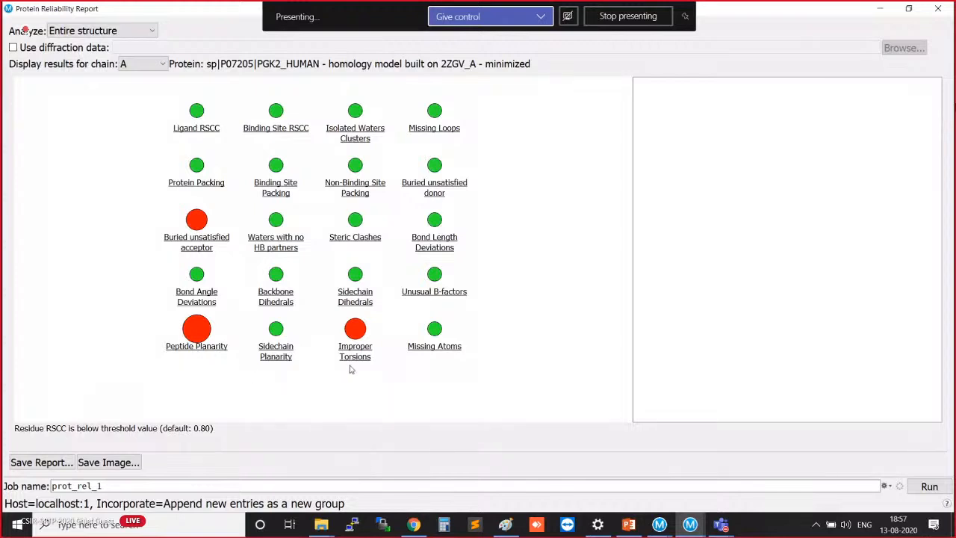
left_click(938, 9)
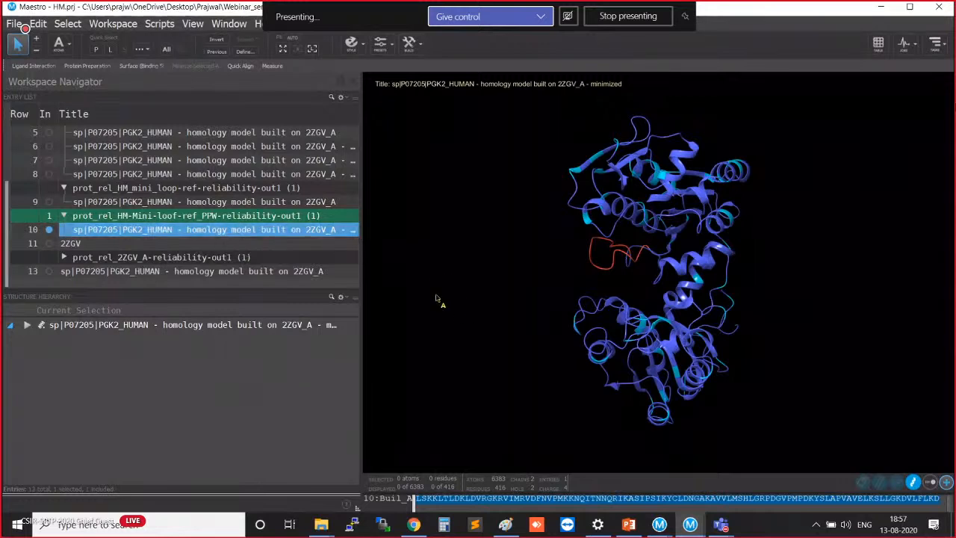
Collapse the prime_mini-out1, prot_rel_HM_mini-reliability-out1, prime_loops_HM-mini-out1 and prot_rel_HM_mini_loop-ref-reliability-out1 groups in the entry list.
scroll(263, 198, "up", 1)
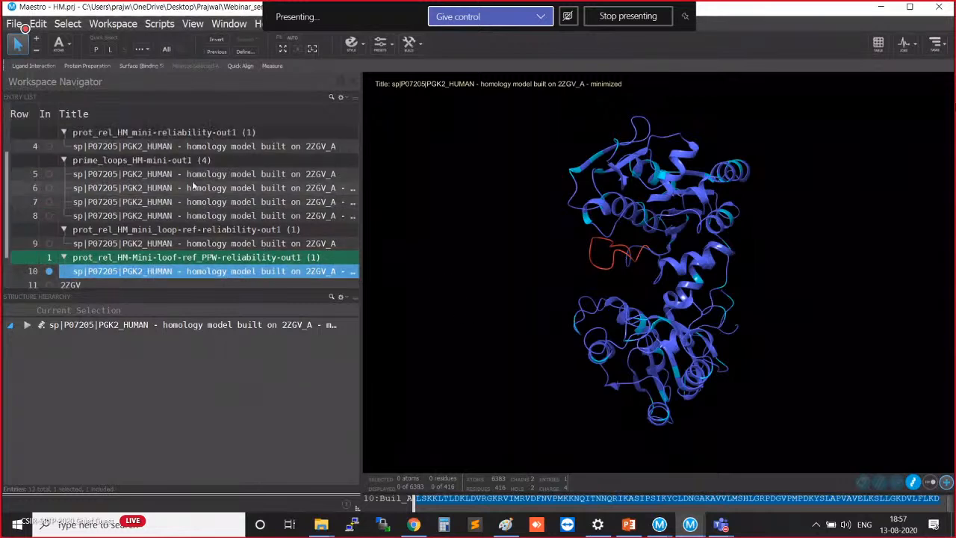
left_click(64, 157)
left_click(63, 145)
scroll(66, 165, "up", 1)
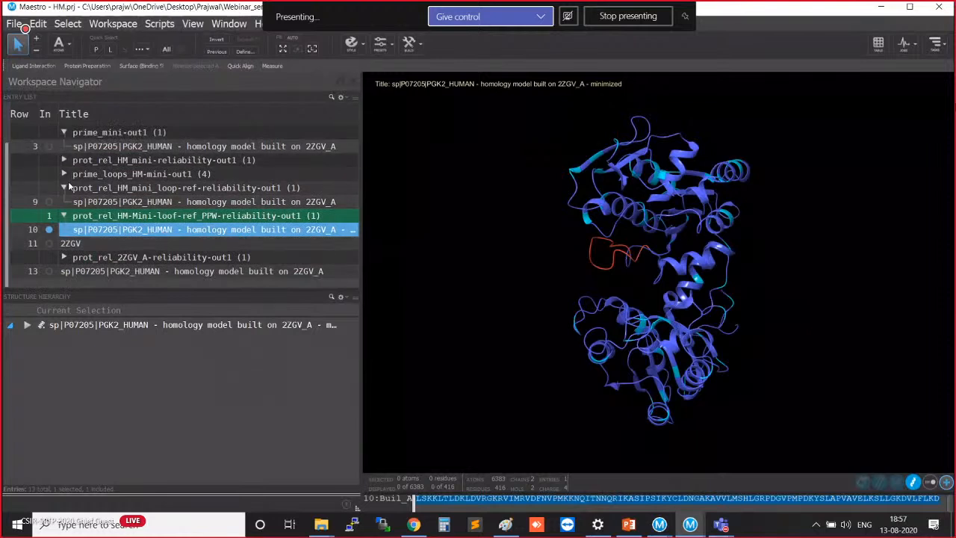
left_click(65, 187)
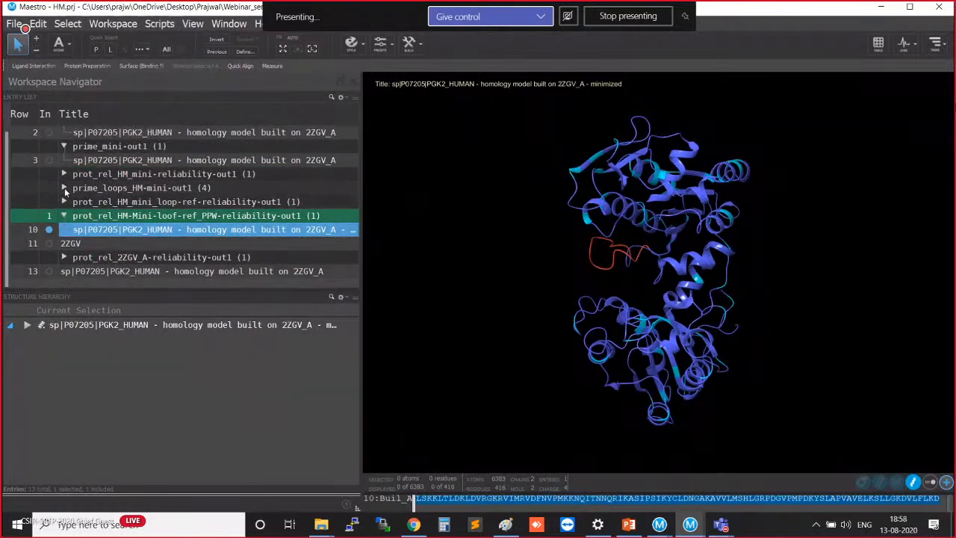
left_click(64, 146)
scroll(84, 158, "up", 1)
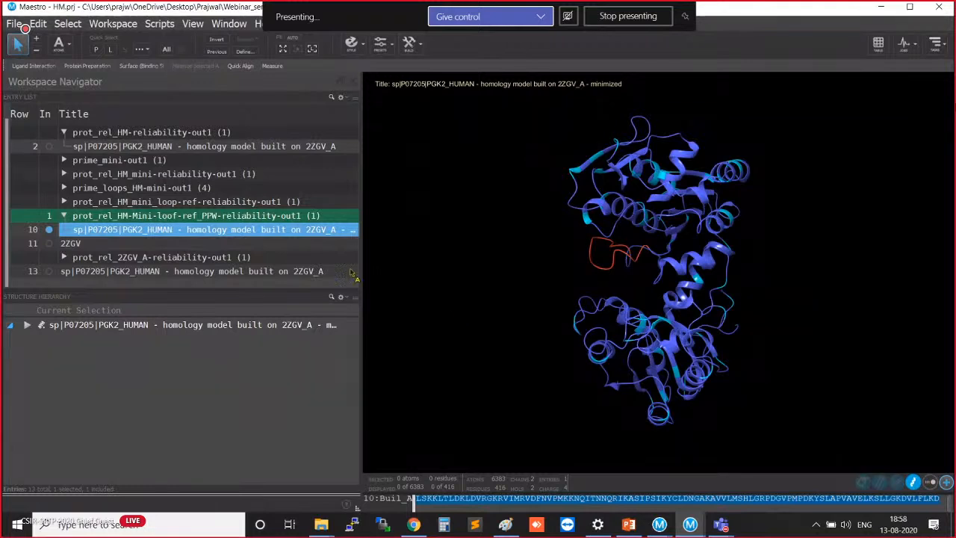
Overlay the minimized homology model in row 10 on the 2ZGV template and inspect the ligand site beside the red loop.
left_click(50, 244)
left_click(71, 245)
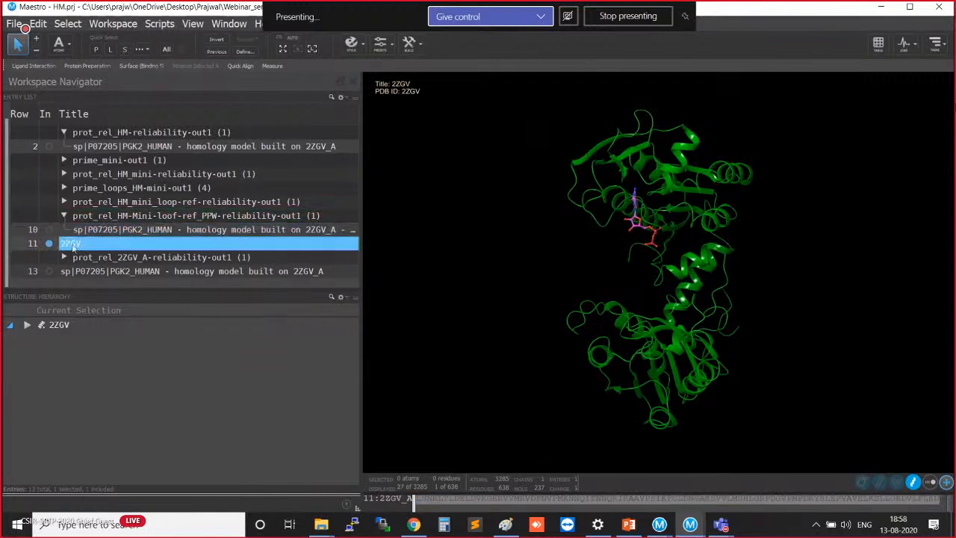
key("ctrl")
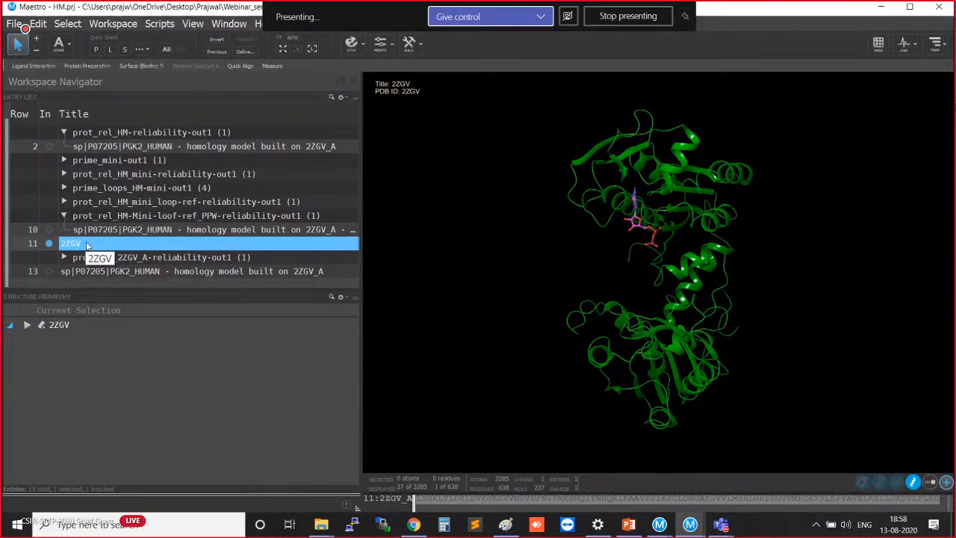
left_click(48, 230)
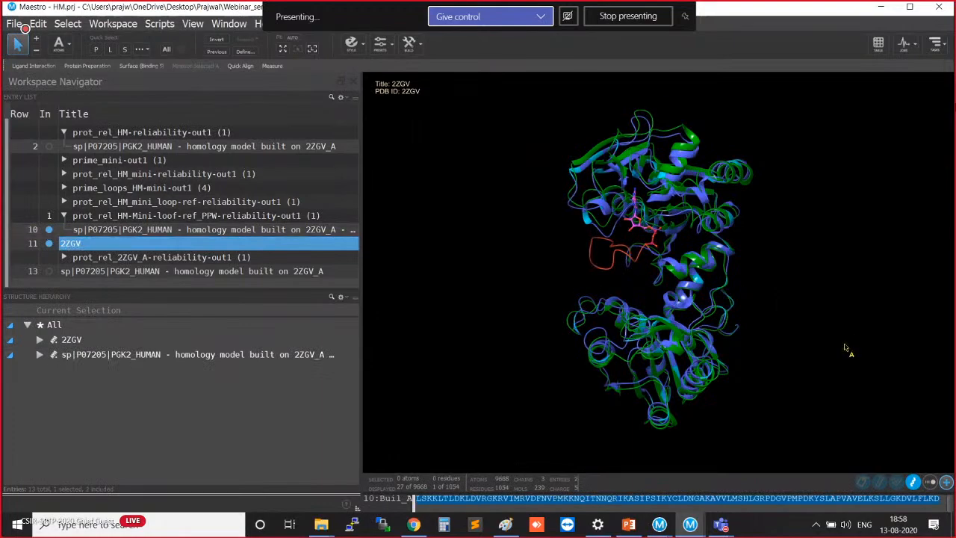
scroll(839, 344, "up", 5)
right_click_drag(839, 344, 843, 395)
scroll(575, 371, "up", 3)
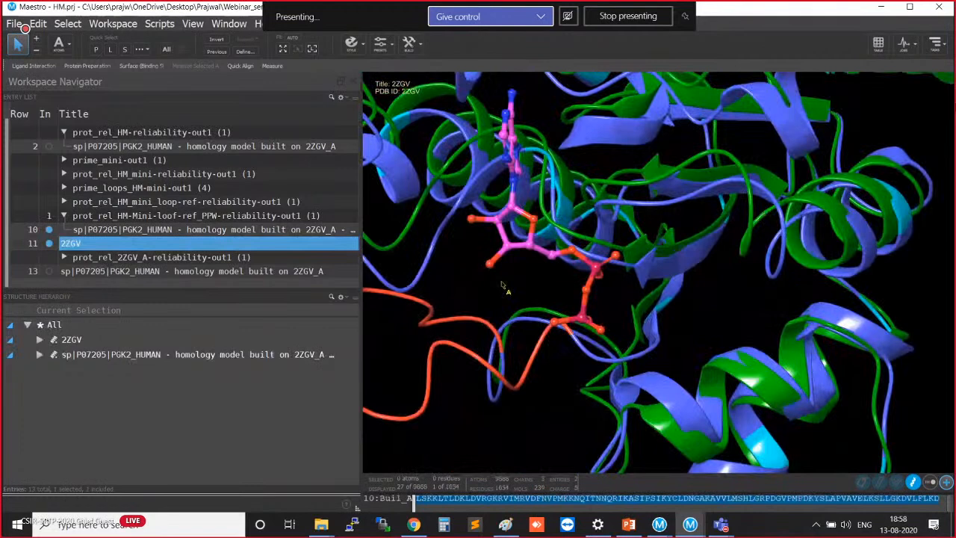
right_click_drag(502, 284, 637, 290)
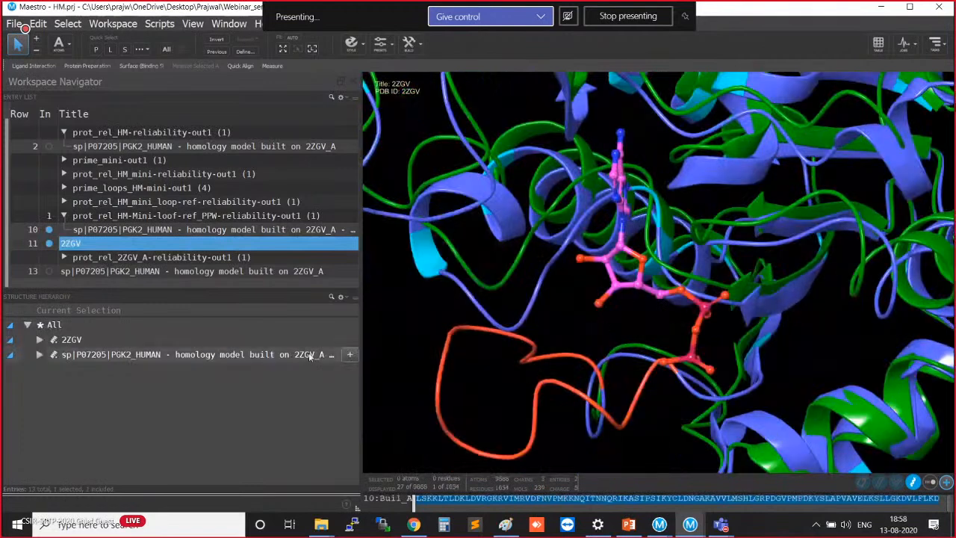
Display the minimized homology model's ligands and compare their placement with the 2ZGV ligand.
left_click(39, 354)
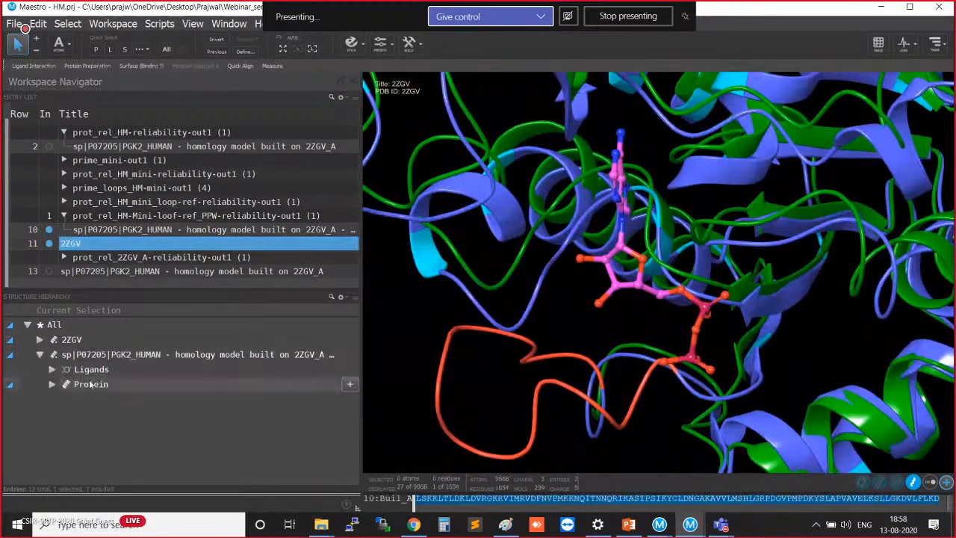
left_click(349, 370)
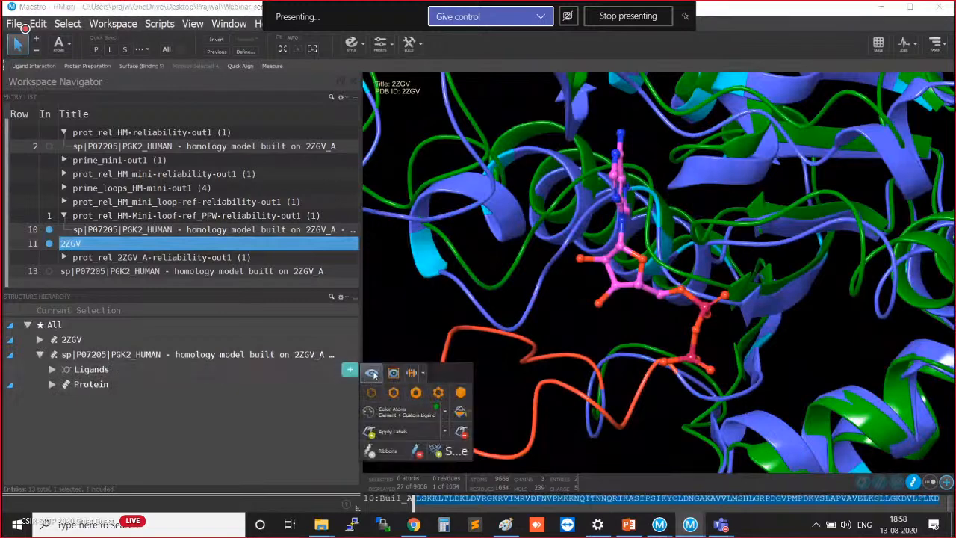
left_click(372, 373)
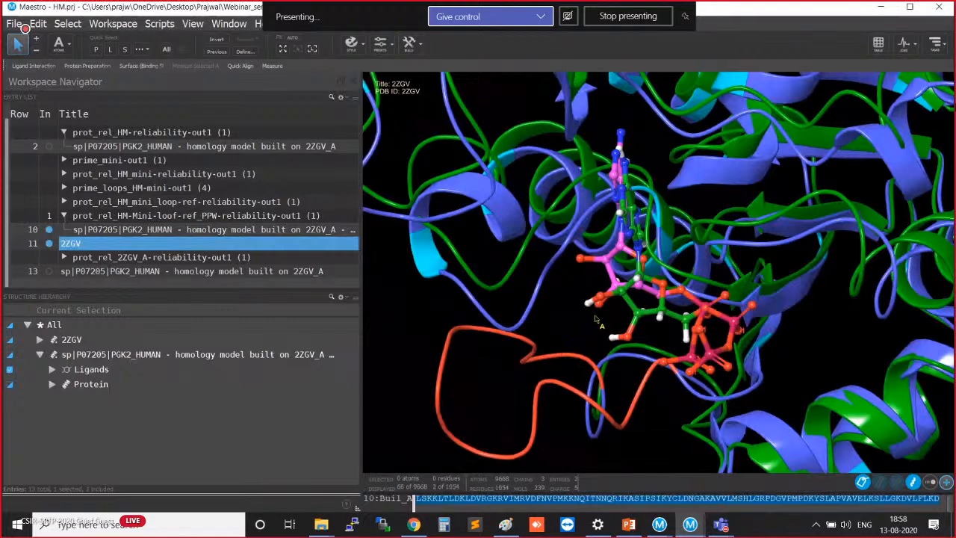
middle_click_drag(803, 304, 787, 295)
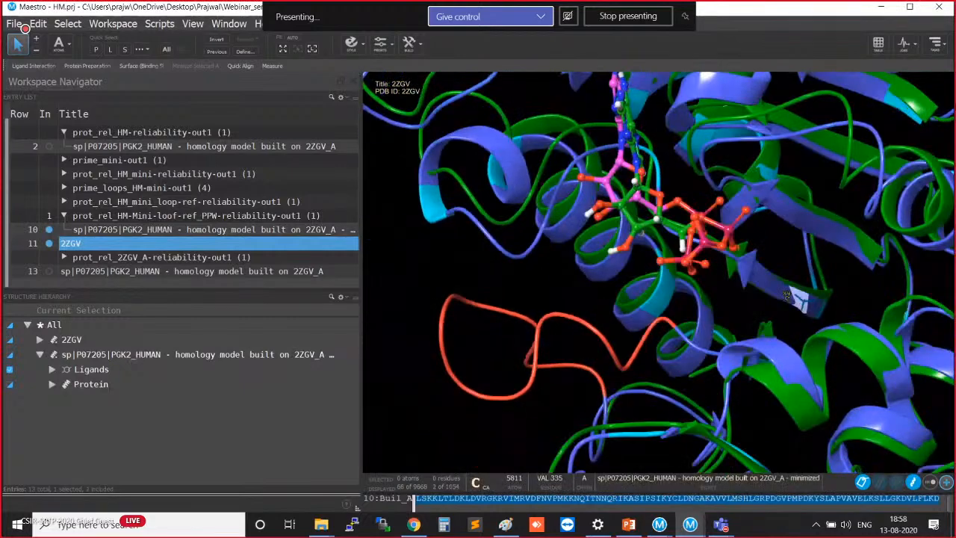
right_click_drag(786, 296, 756, 361)
scroll(756, 363, "up", 4)
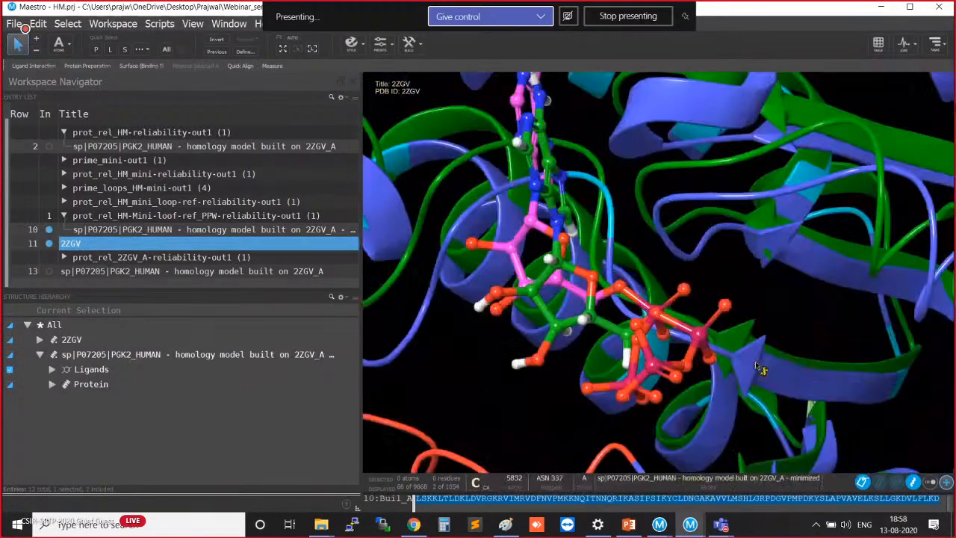
Inspect the overlaid ligands of 2ZGV and the minimized homology model in relation to the surrounding binding-site ribbons.
scroll(755, 365, "up", 4)
right_click_drag(663, 207, 909, 430)
scroll(805, 372, "down", 8)
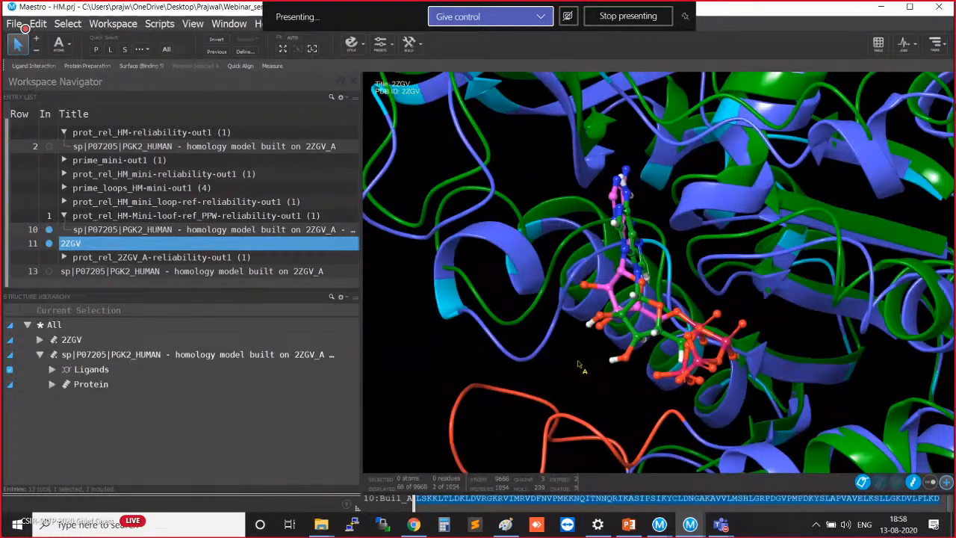
Show only the homology model in row 13 and examine the red loop below the empty ligand site.
left_click(49, 255)
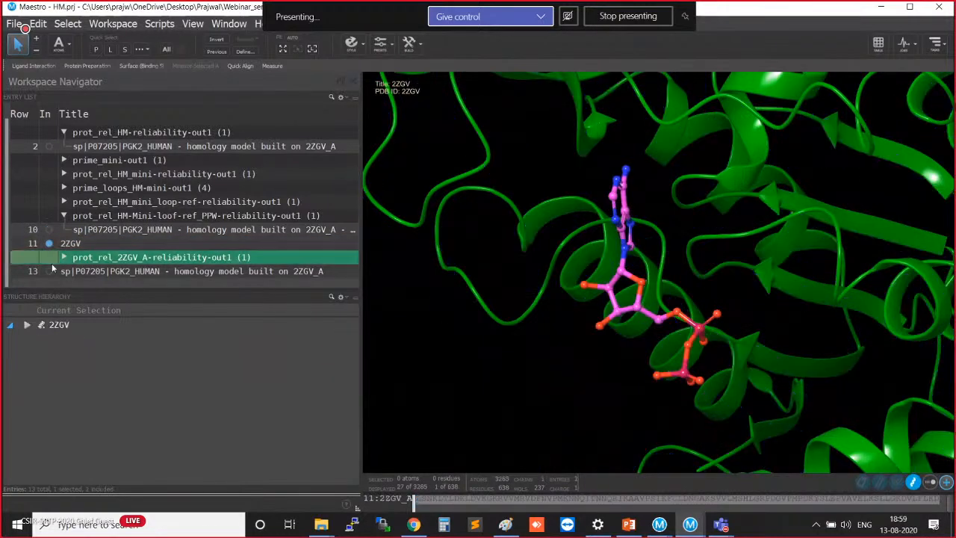
left_click(49, 270)
left_click(120, 272)
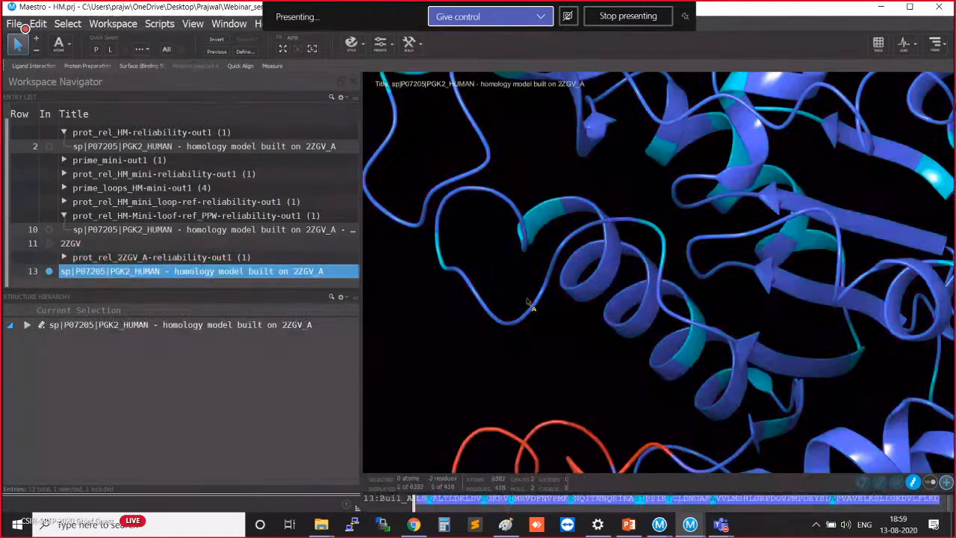
scroll(529, 303, "down", 4)
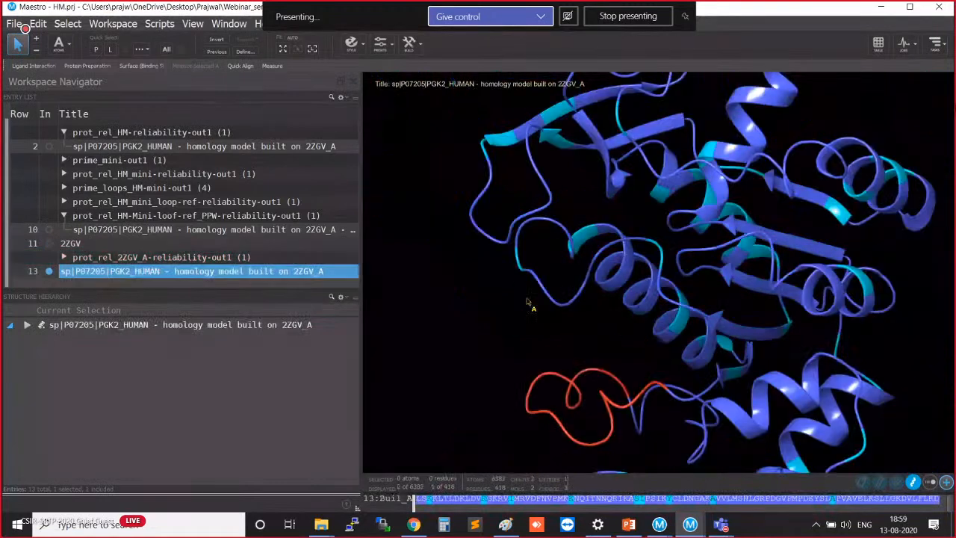
Show only the 2ZGV entry from prot_rel_2ZGV_A-reliability-out1 and review its Protein Reliability Report.
left_click(64, 257)
left_click(50, 271)
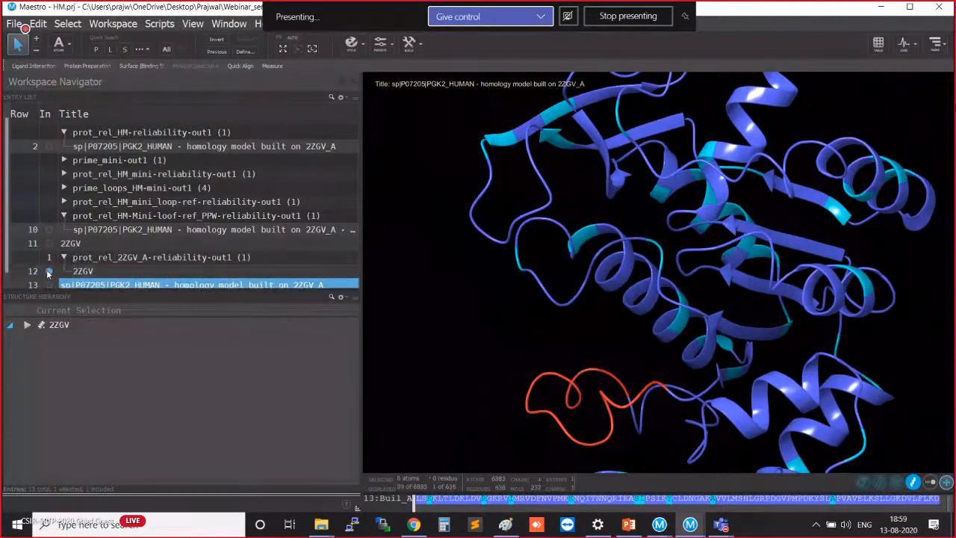
left_click(102, 272)
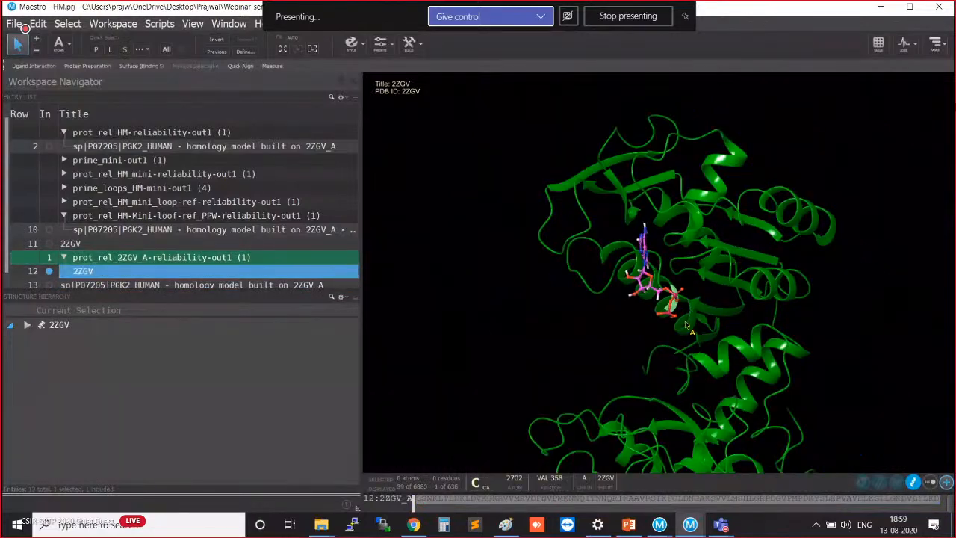
left_click(936, 45)
left_click(812, 93)
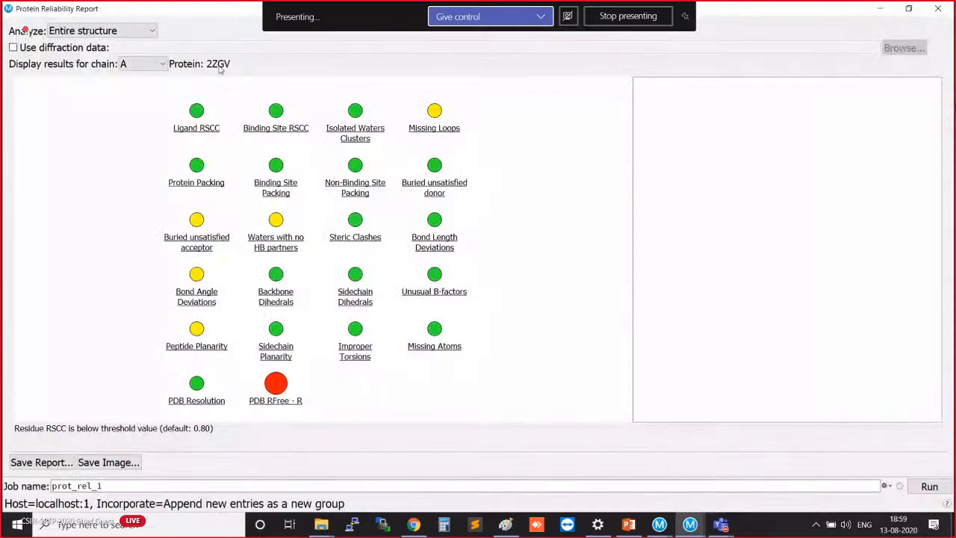
key("ctrl")
key("ctrl")
key("ctrl")
key("ctrl")
left_click(932, 12)
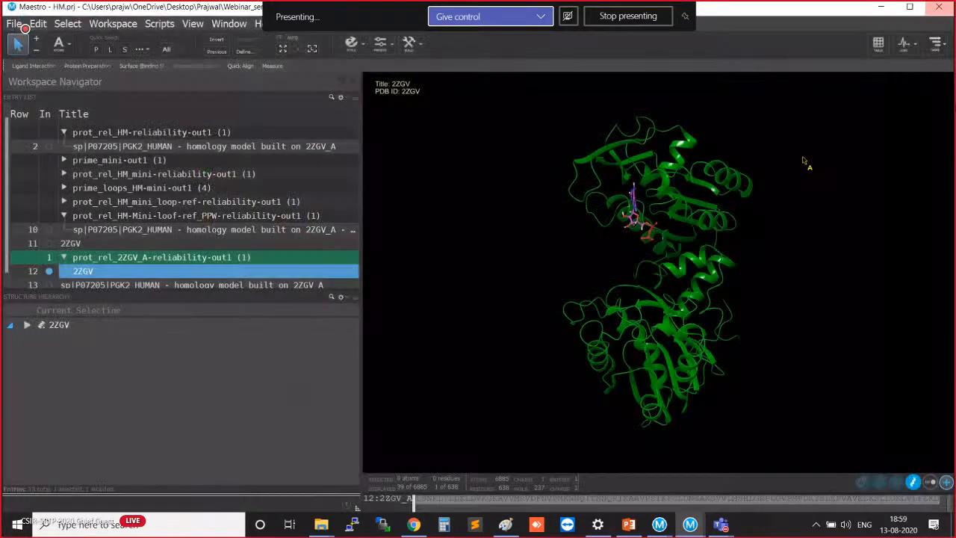
Display the row 13 homology model and the minimized row 10 model one at a time to compare their overall structures.
left_click(177, 271)
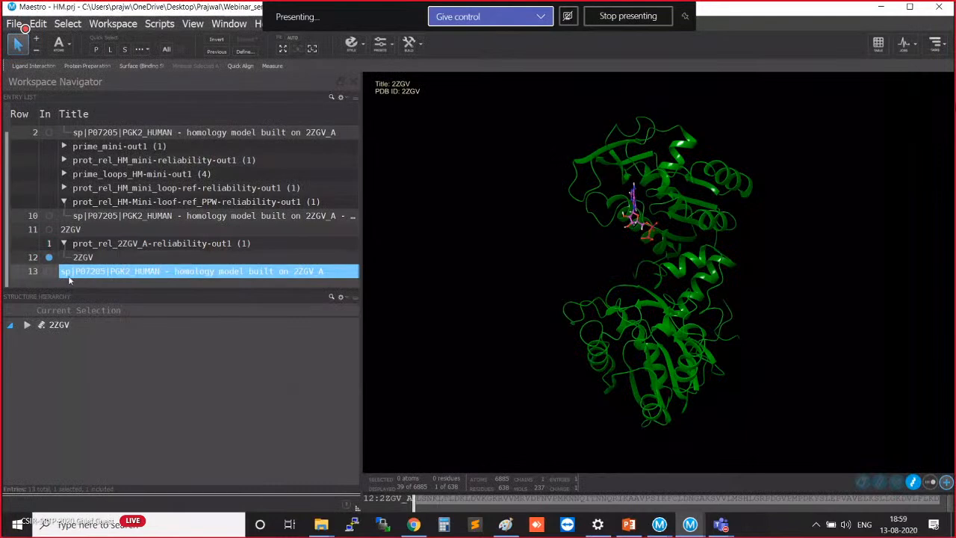
left_click(48, 271)
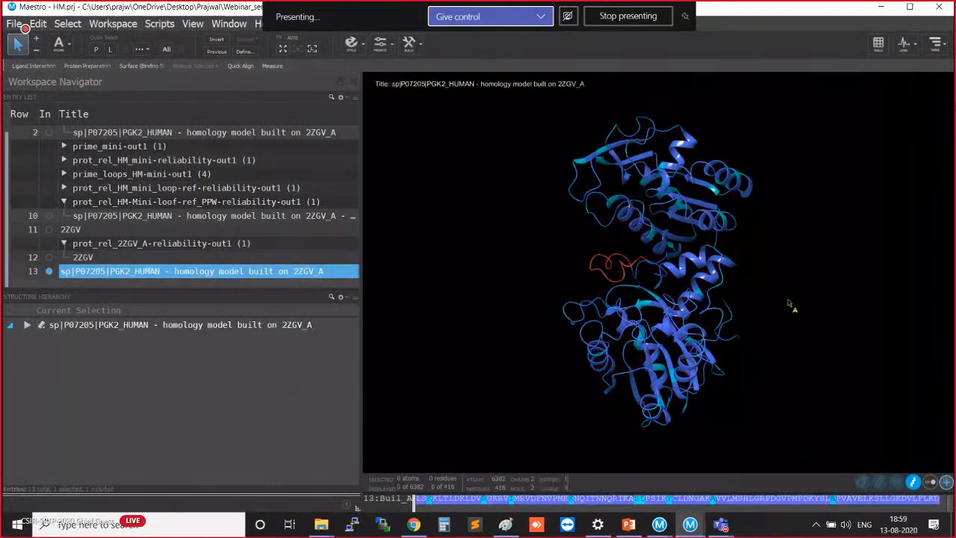
middle_click_drag(790, 302, 691, 266)
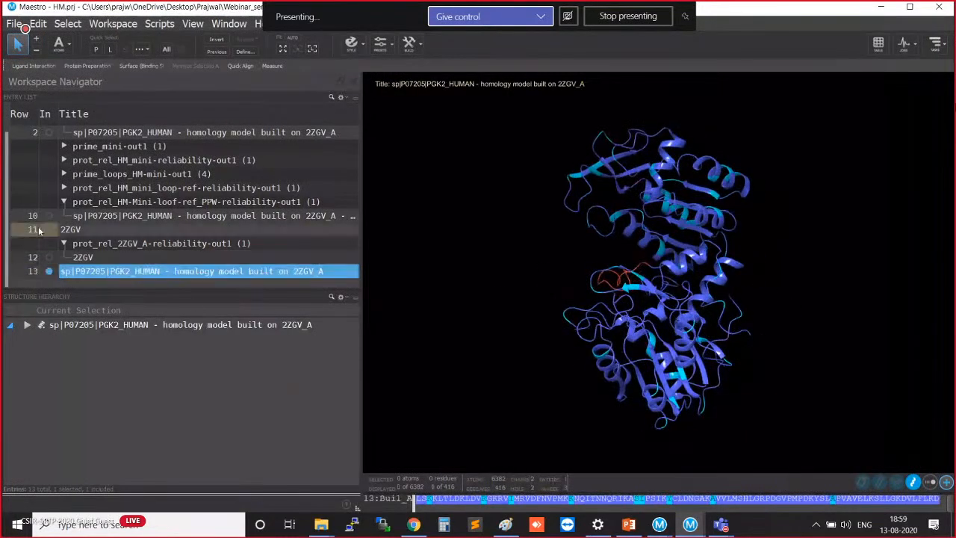
left_click(48, 215)
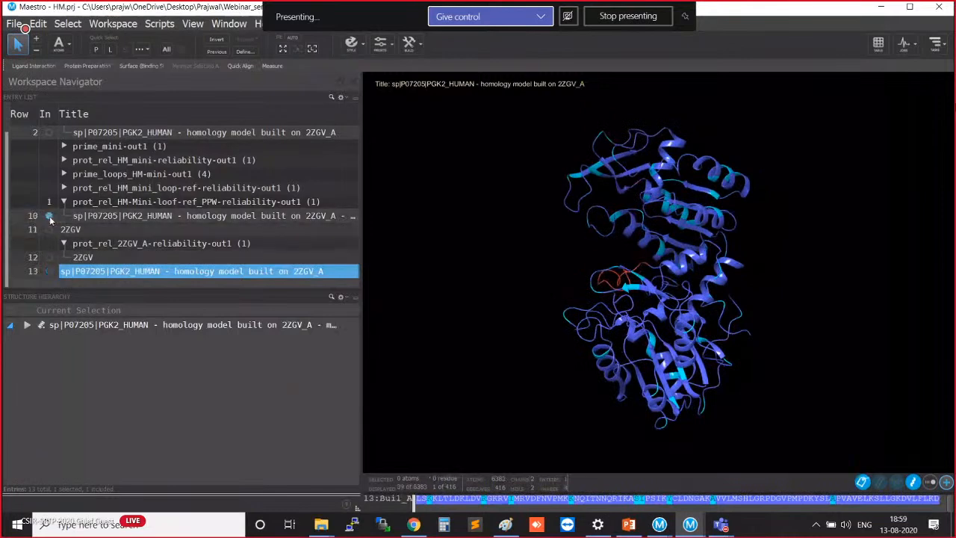
left_click(84, 216)
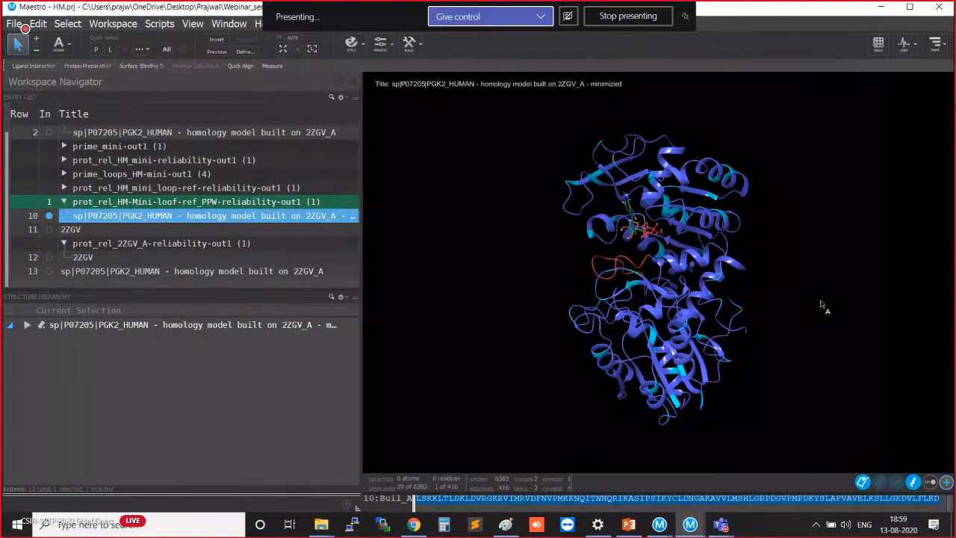
middle_click_drag(822, 305, 782, 370)
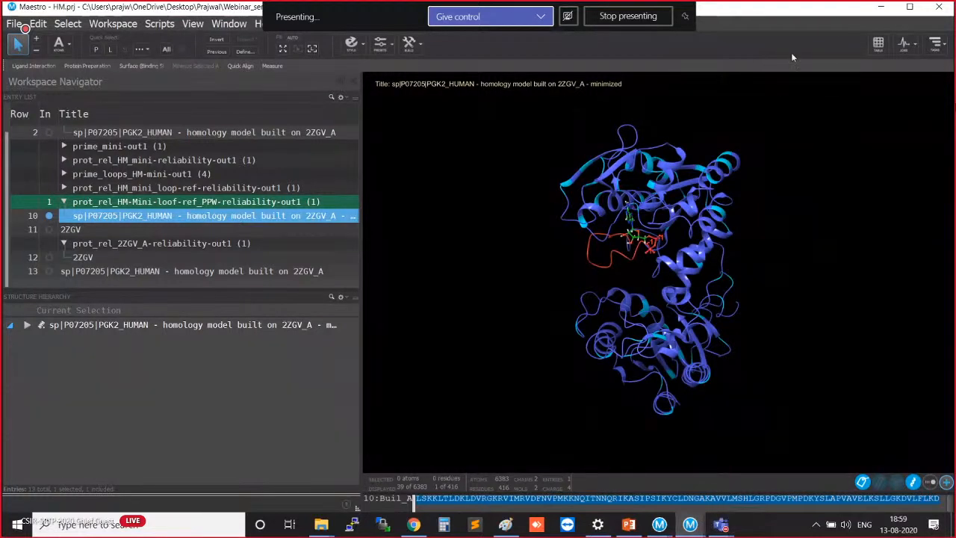
Minimize the Maestro window and switch to the Prime Homology Modeling presentation in PowerPoint.
left_click(879, 11)
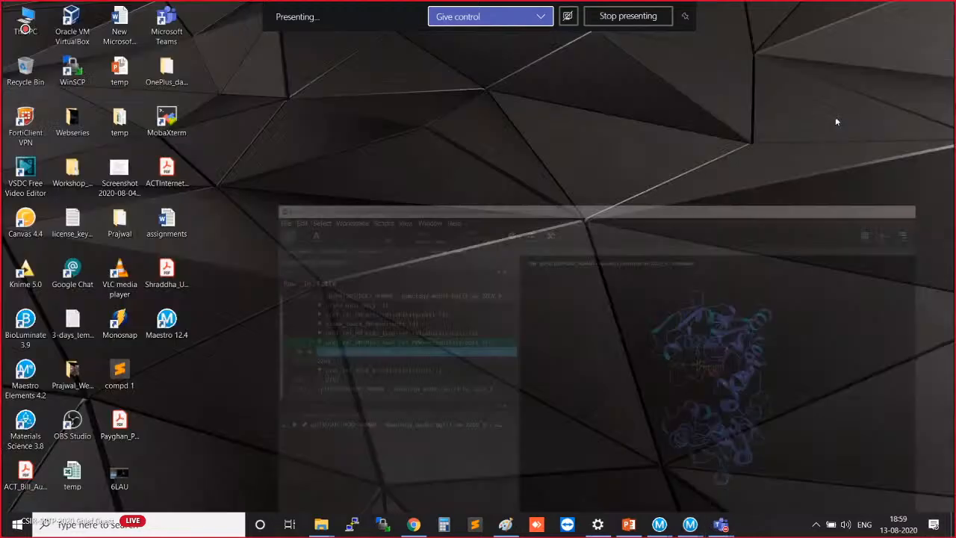
left_click(628, 525)
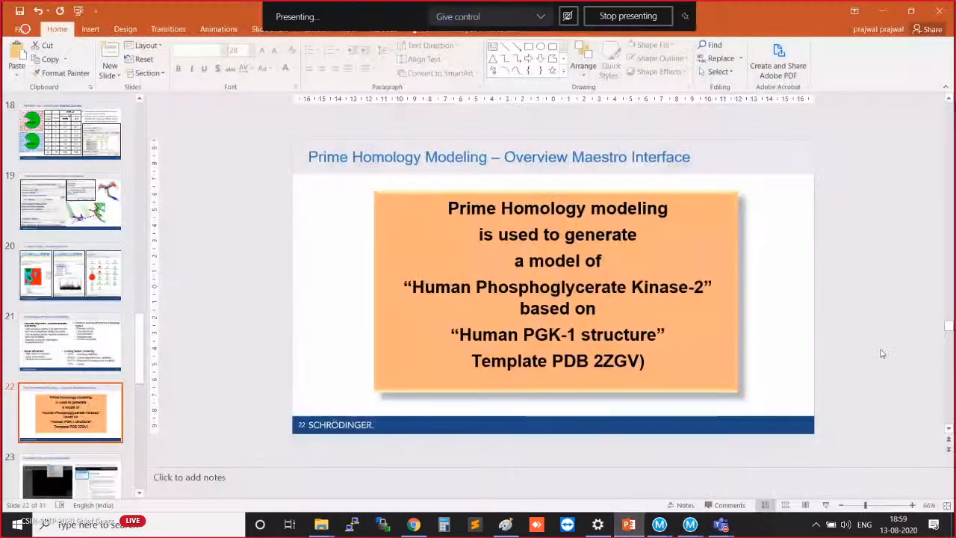